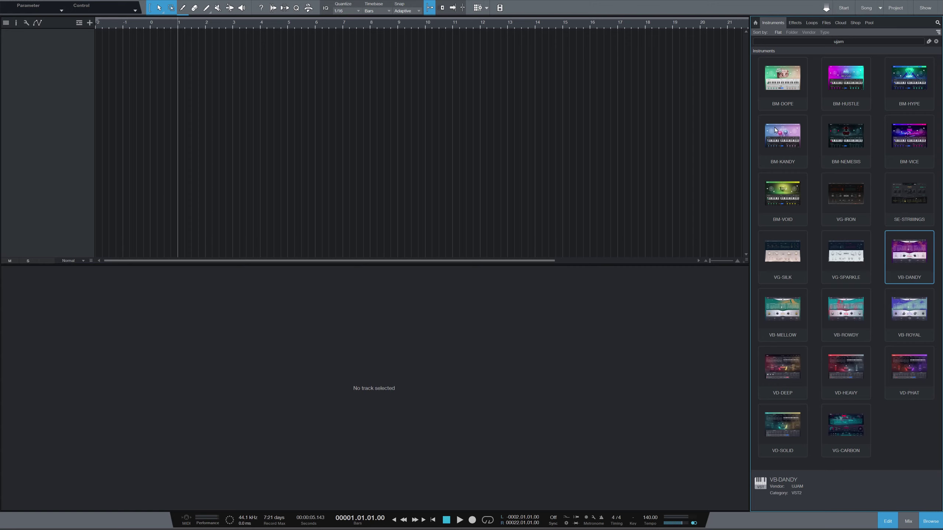
Step: Add a BM-KANDY instrument track and move its plugin window toward the centre
{"action": "left_click_drag", "start_coordinate": [775, 131], "coordinate": [33, 122]}
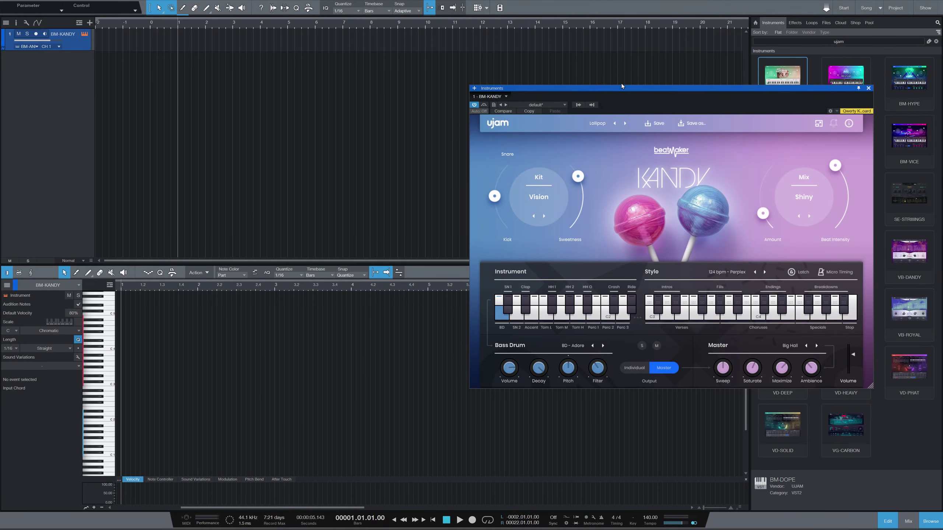
{"action": "left_click_drag", "start_coordinate": [622, 86], "coordinate": [412, 77]}
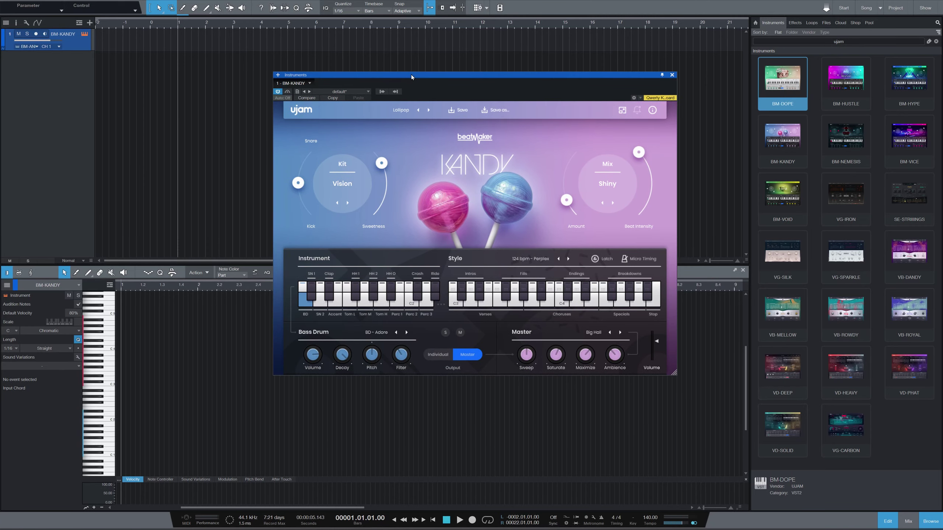
{"action": "left_click_drag", "start_coordinate": [419, 74], "coordinate": [409, 65]}
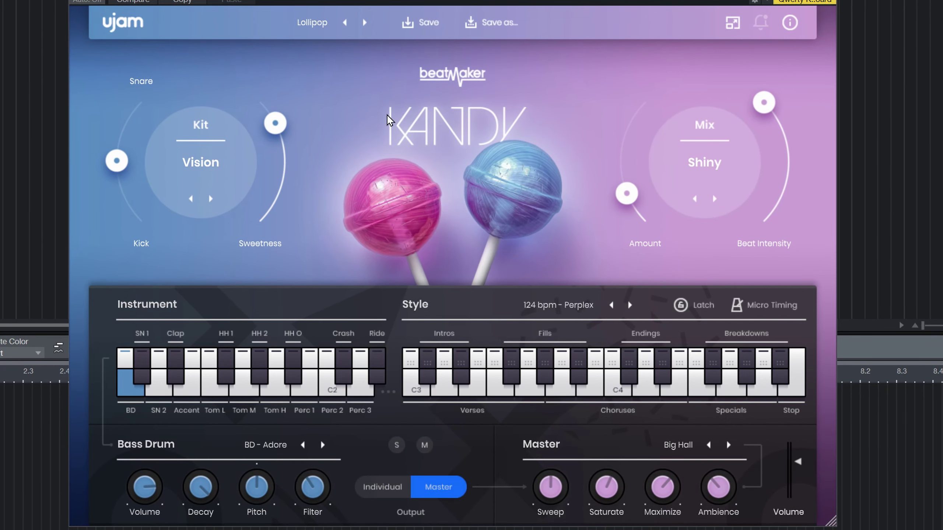
Step: Audition each KANDY sound: Snare 1–2, Accent, Clap, low/mid/high toms, HiHat 1, Percussion 1–3
{"action": "left_click", "coordinate": [148, 382]}
{"action": "left_click", "coordinate": [159, 389]}
{"action": "left_click", "coordinate": [186, 389]}
{"action": "left_click", "coordinate": [175, 377]}
{"action": "left_click", "coordinate": [208, 388]}
{"action": "left_click", "coordinate": [226, 379]}
{"action": "left_click", "coordinate": [243, 388]}
{"action": "left_click", "coordinate": [278, 393]}
{"action": "left_click", "coordinate": [305, 390]}
{"action": "left_click", "coordinate": [332, 390]}
{"action": "left_click", "coordinate": [357, 390]}
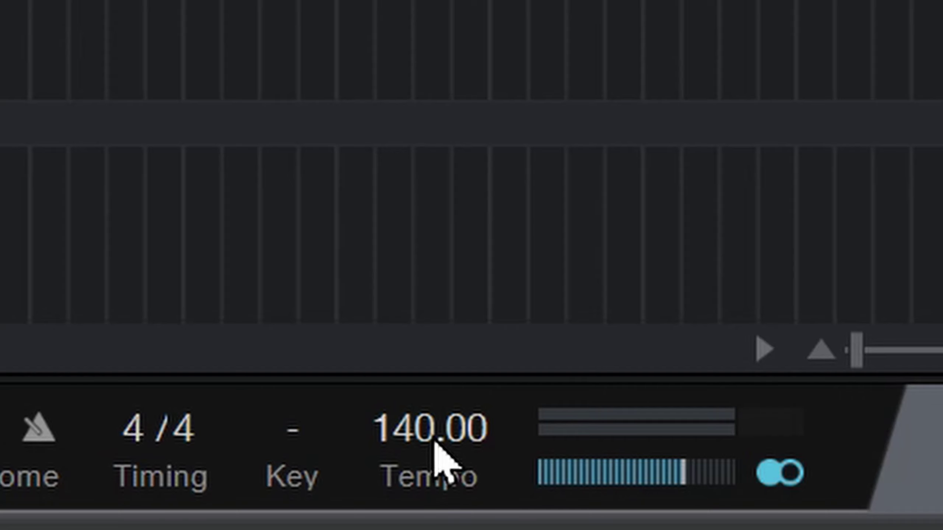
Step: Lower the song tempo from 140 to 120
{"action": "left_click_drag", "start_coordinate": [650, 519], "coordinate": [649, 528]}
{"action": "left_click_drag", "start_coordinate": [421, 524], "coordinate": [421, 529]}
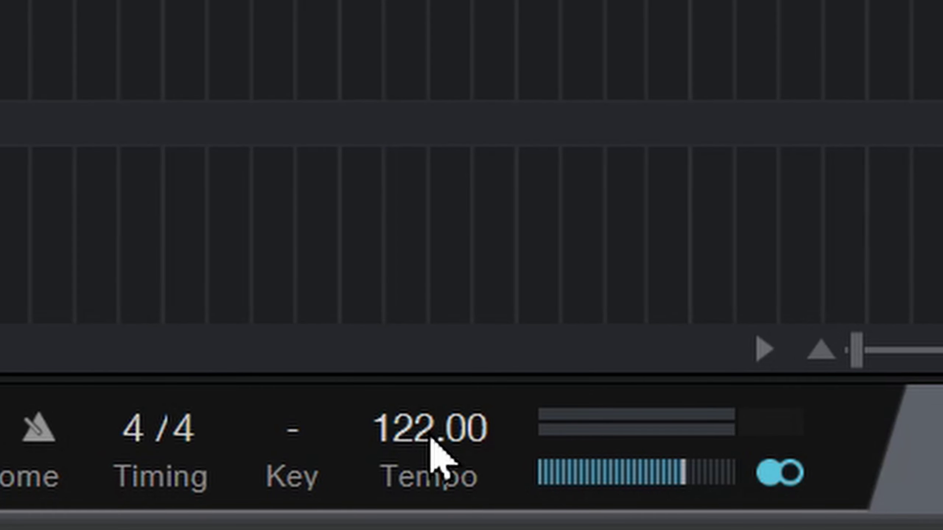
{"action": "mouse_move", "coordinate": [432, 453]}
{"action": "left_mouse_down"}
{"action": "mouse_move", "coordinate": [442, 489]}
{"action": "mouse_move", "coordinate": [438, 465]}
{"action": "left_mouse_up"}
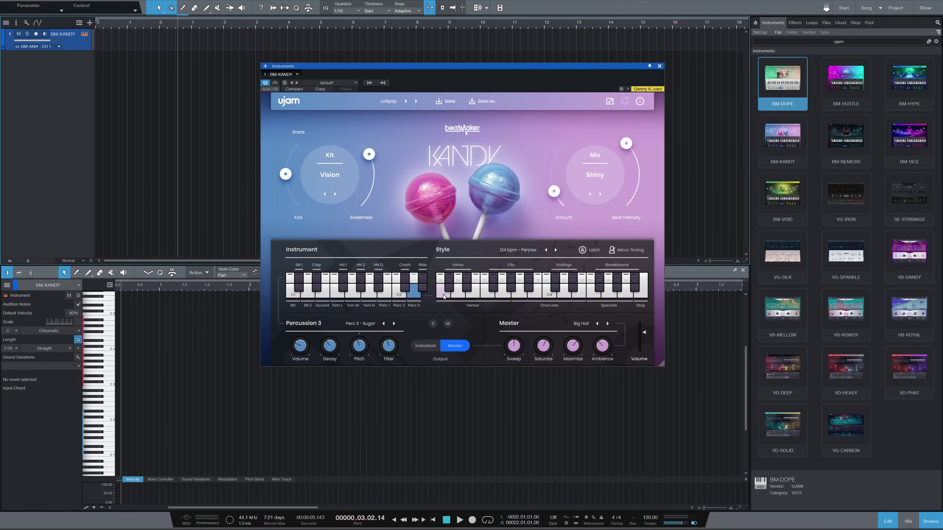
Step: Preview KANDY's C3, D3, E3 and F3 verse patterns and several fill patterns
{"action": "left_click", "coordinate": [444, 296]}
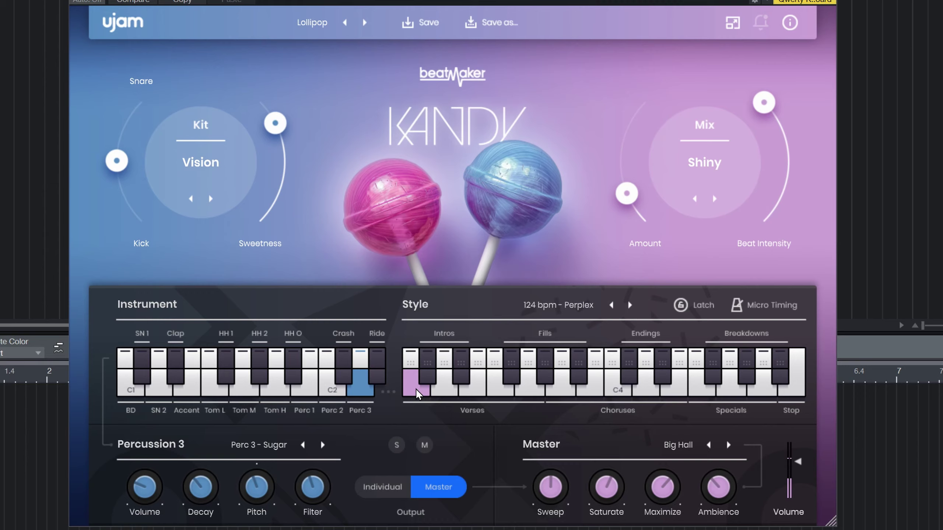
{"action": "left_click", "coordinate": [476, 394]}
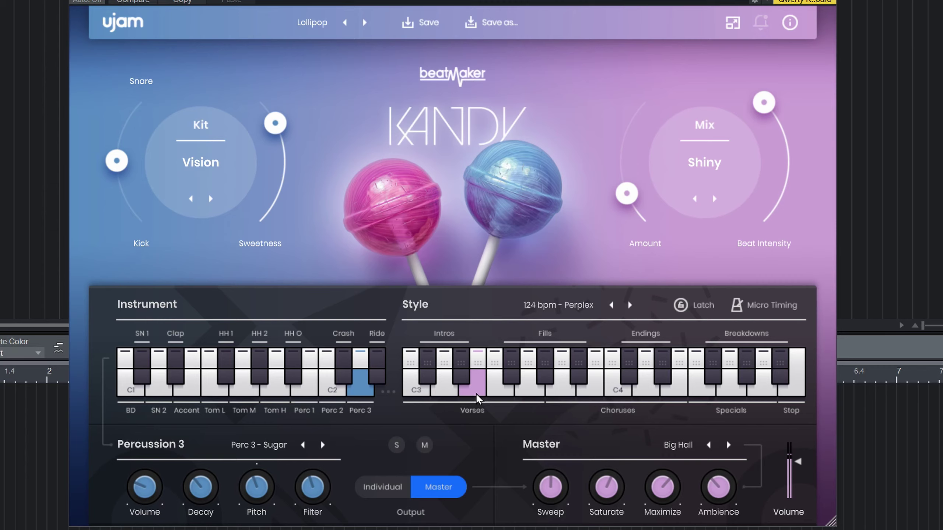
{"action": "left_click", "coordinate": [545, 386]}
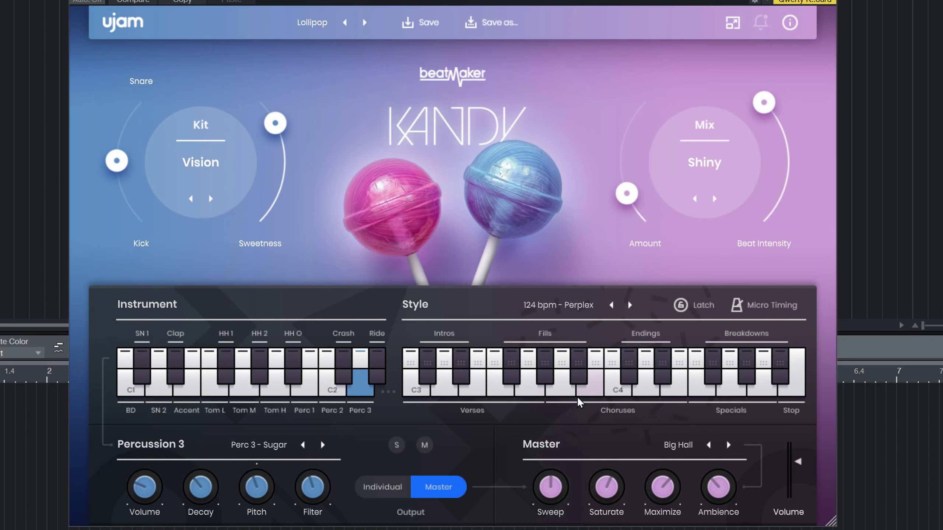
{"action": "left_click", "coordinate": [551, 391]}
{"action": "left_click", "coordinate": [451, 390]}
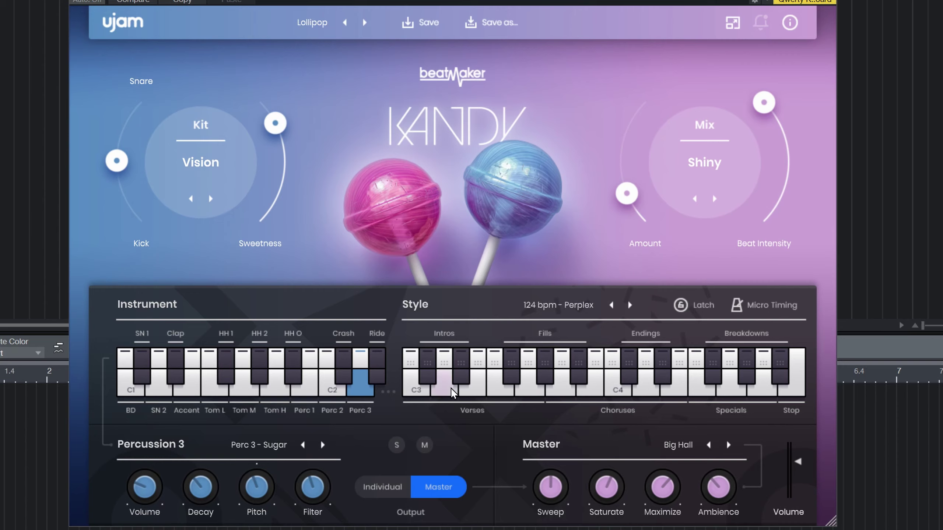
{"action": "left_click", "coordinate": [491, 392]}
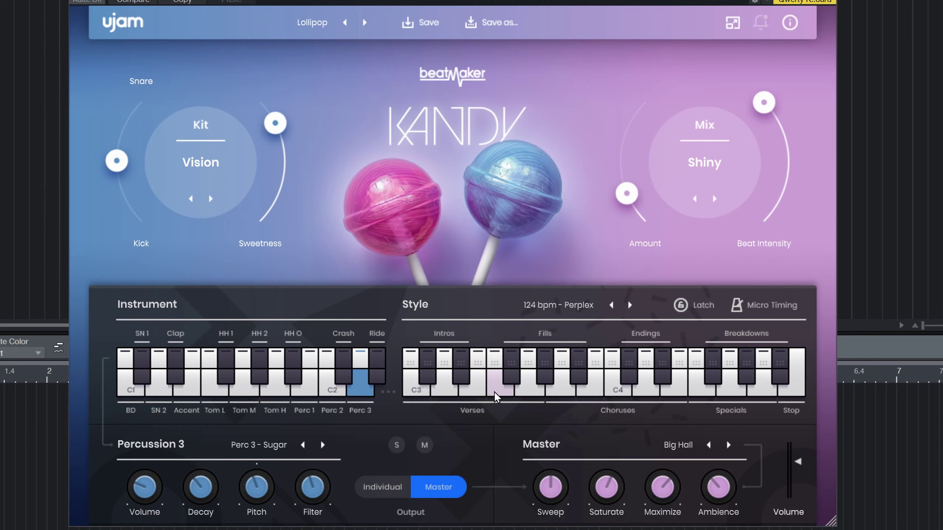
{"action": "left_click", "coordinate": [565, 387]}
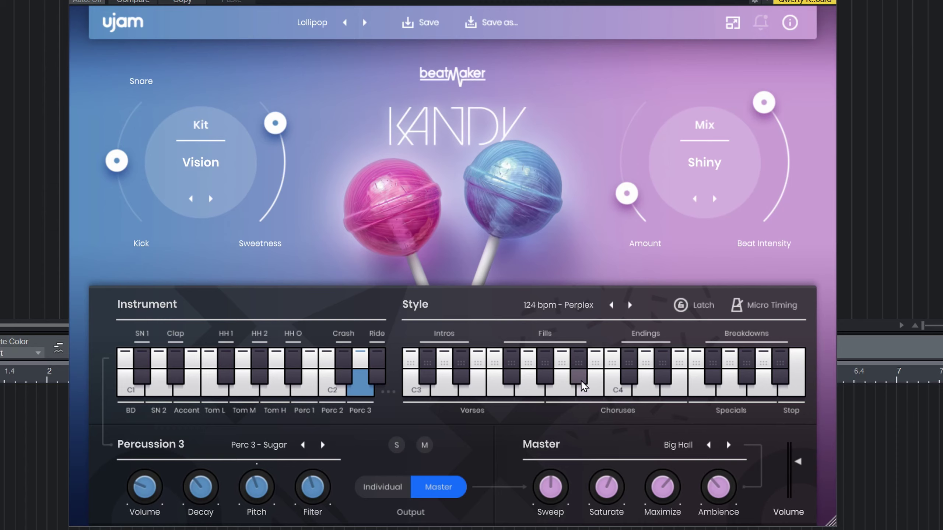
Step: Preview the chorus patterns above C4, with the C3 verse pattern in between
{"action": "left_click", "coordinate": [645, 390]}
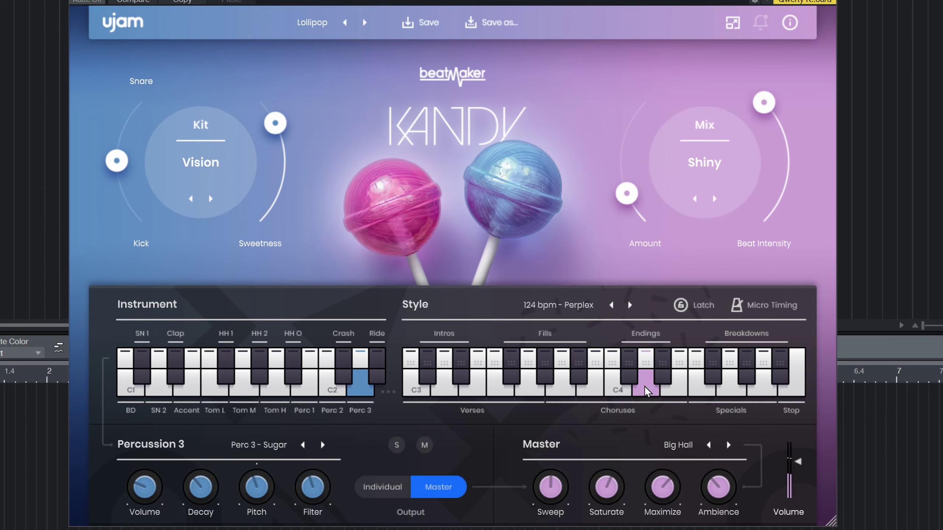
{"action": "left_click_drag", "start_coordinate": [646, 390], "coordinate": [645, 390]}
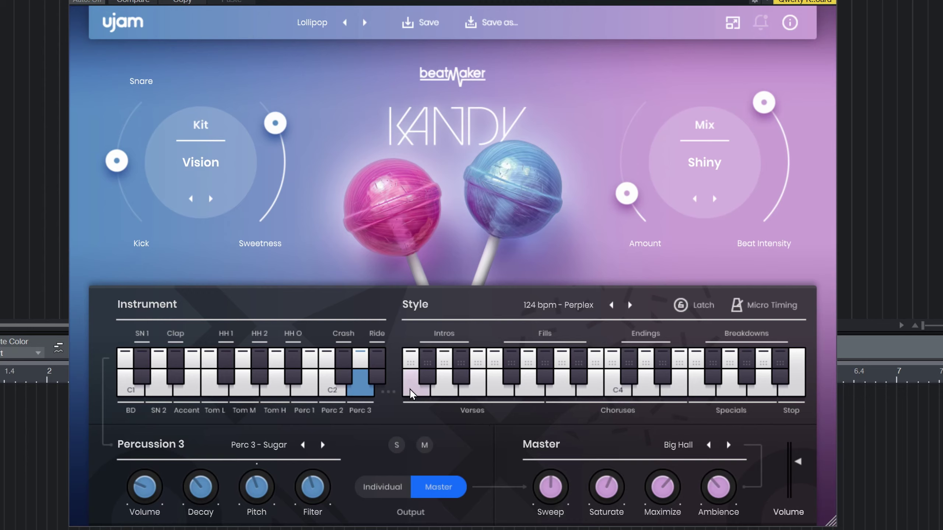
{"action": "left_click_drag", "start_coordinate": [412, 393], "coordinate": [412, 393]}
{"action": "left_click_drag", "start_coordinate": [674, 394], "coordinate": [676, 394]}
{"action": "left_click", "coordinate": [441, 395]}
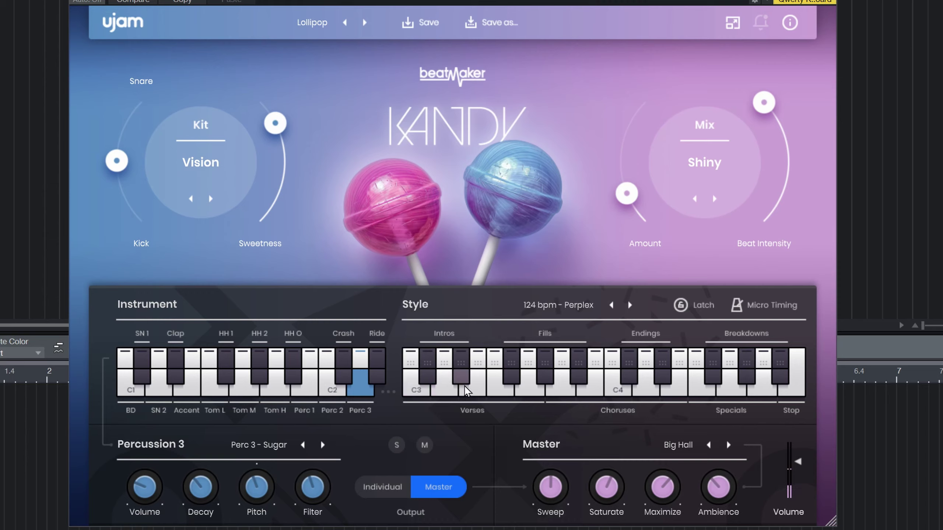
{"action": "left_click", "coordinate": [467, 394]}
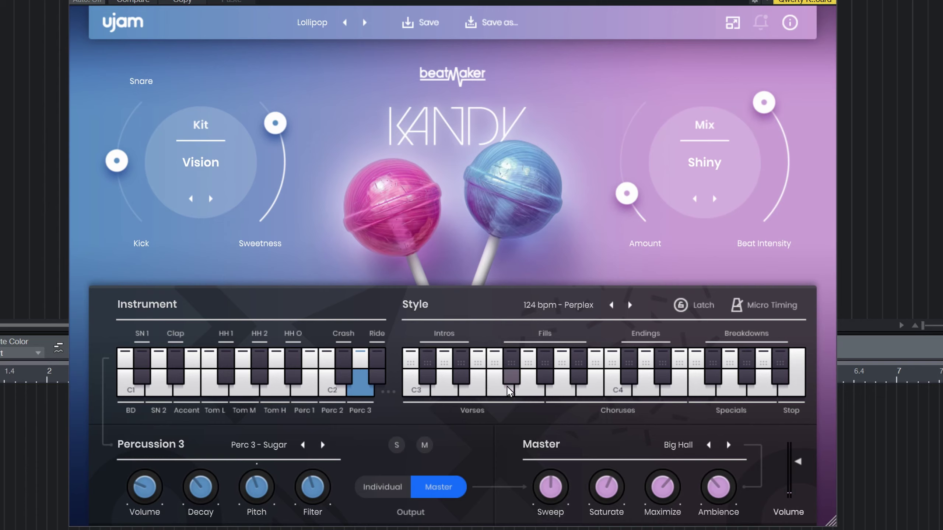
{"action": "left_click", "coordinate": [508, 399]}
{"action": "left_click", "coordinate": [529, 396]}
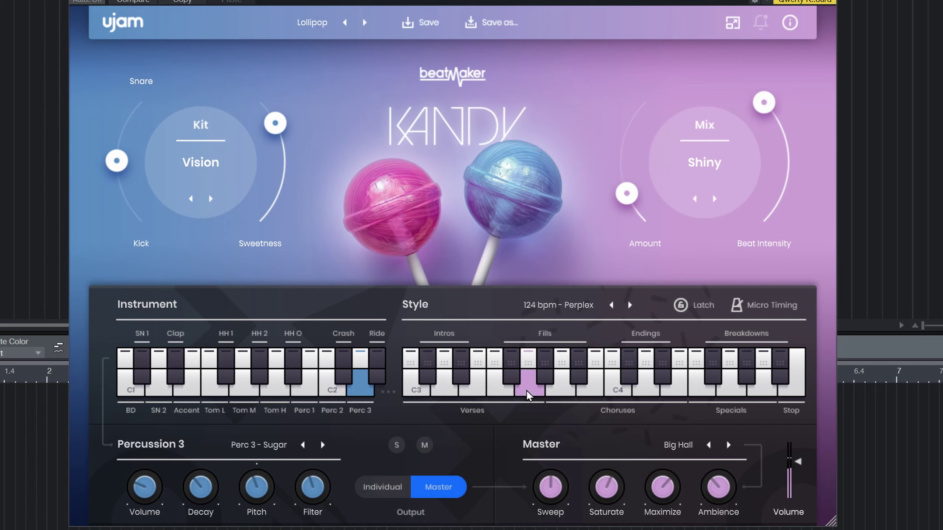
{"action": "left_click", "coordinate": [558, 388]}
{"action": "left_click", "coordinate": [584, 397]}
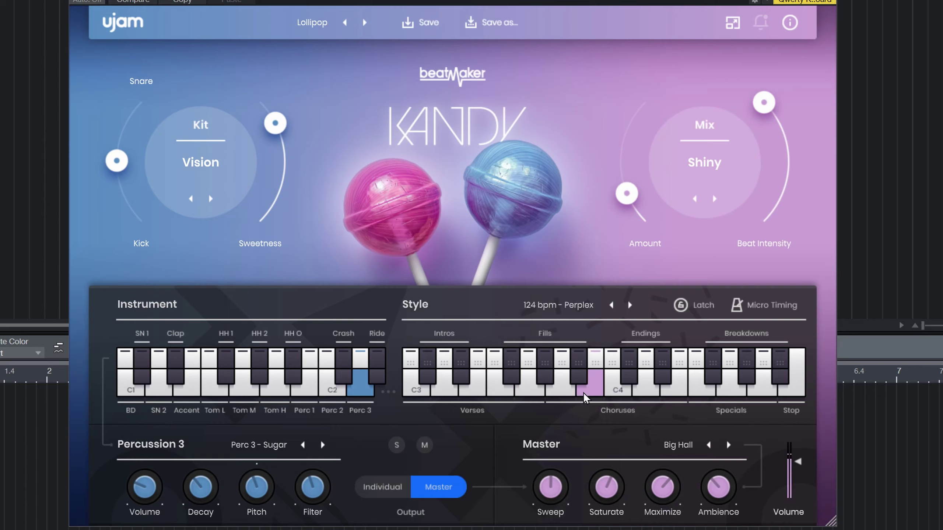
{"action": "left_click", "coordinate": [625, 396]}
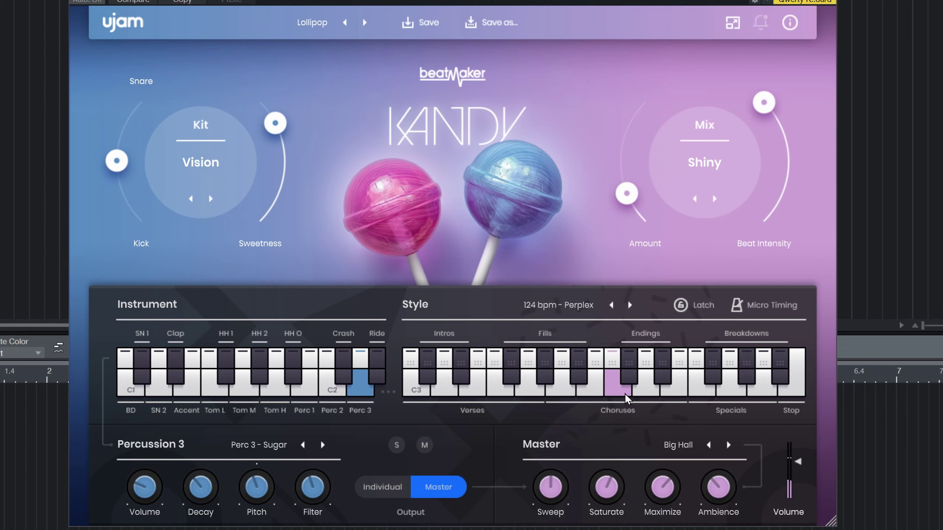
{"action": "left_click", "coordinate": [642, 396]}
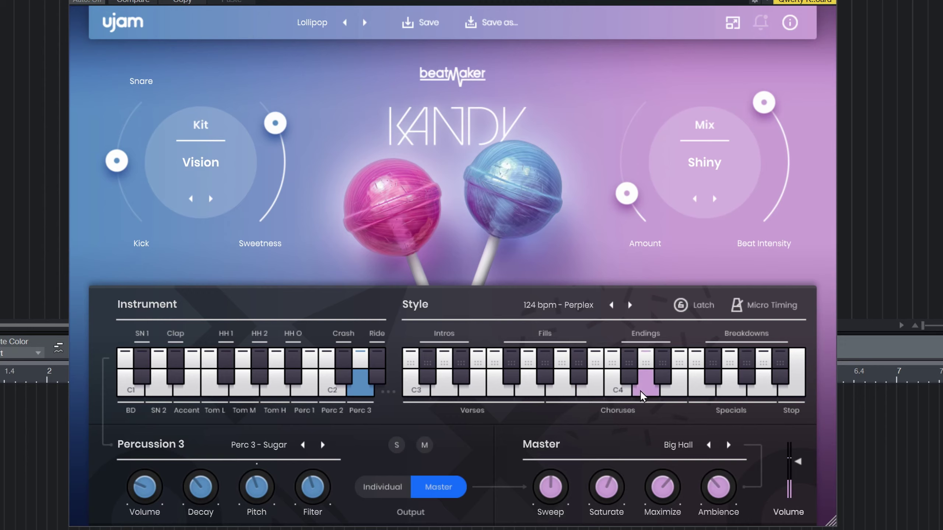
{"action": "left_click", "coordinate": [661, 391]}
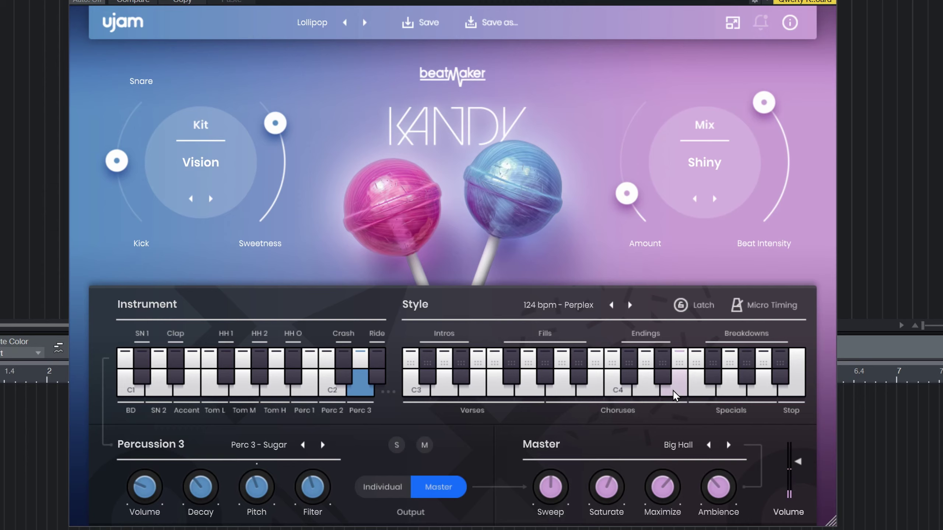
{"action": "left_click", "coordinate": [671, 394]}
{"action": "left_click", "coordinate": [696, 388]}
{"action": "left_click", "coordinate": [629, 366]}
{"action": "left_click", "coordinate": [591, 383]}
{"action": "left_click", "coordinate": [446, 386]}
{"action": "left_click", "coordinate": [419, 390]}
{"action": "left_click", "coordinate": [427, 395]}
{"action": "left_click", "coordinate": [444, 394]}
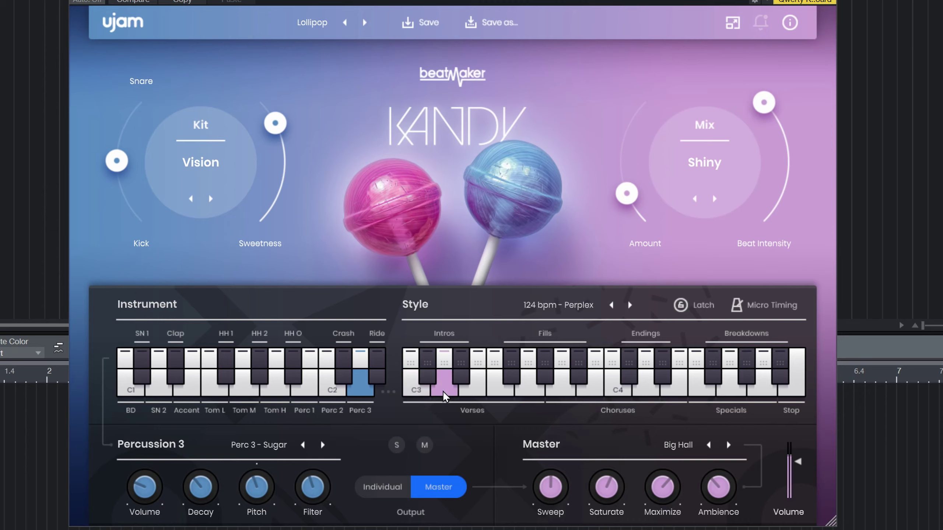
{"action": "left_click", "coordinate": [474, 397]}
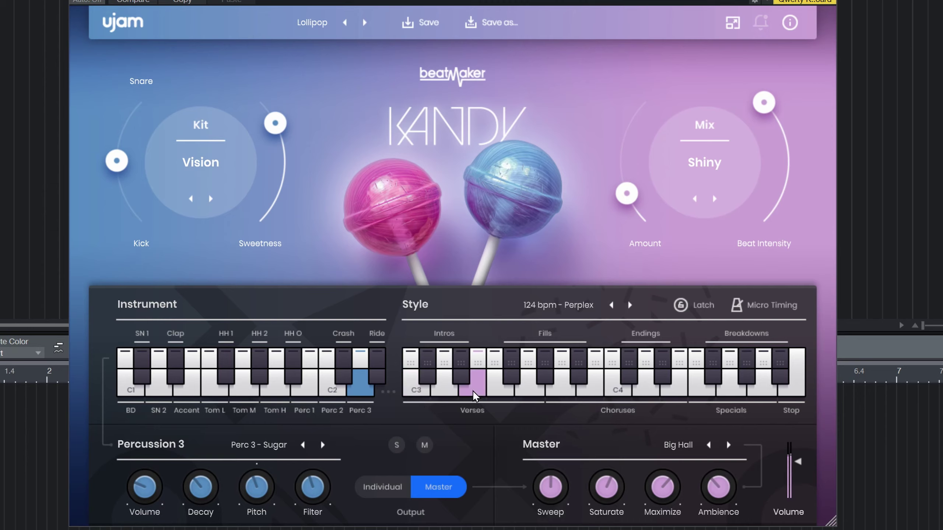
{"action": "left_click", "coordinate": [501, 390]}
{"action": "left_click", "coordinate": [535, 394]}
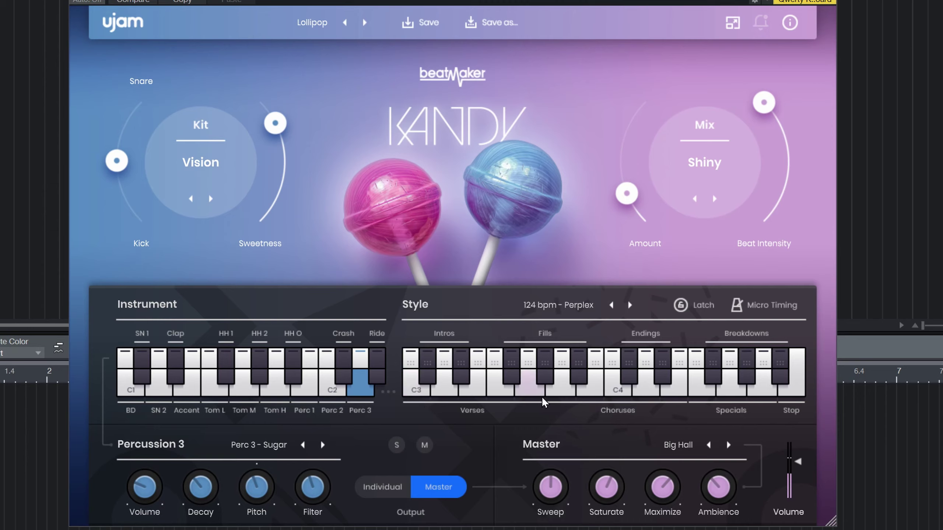
{"action": "left_click", "coordinate": [561, 394]}
{"action": "left_click", "coordinate": [593, 393]}
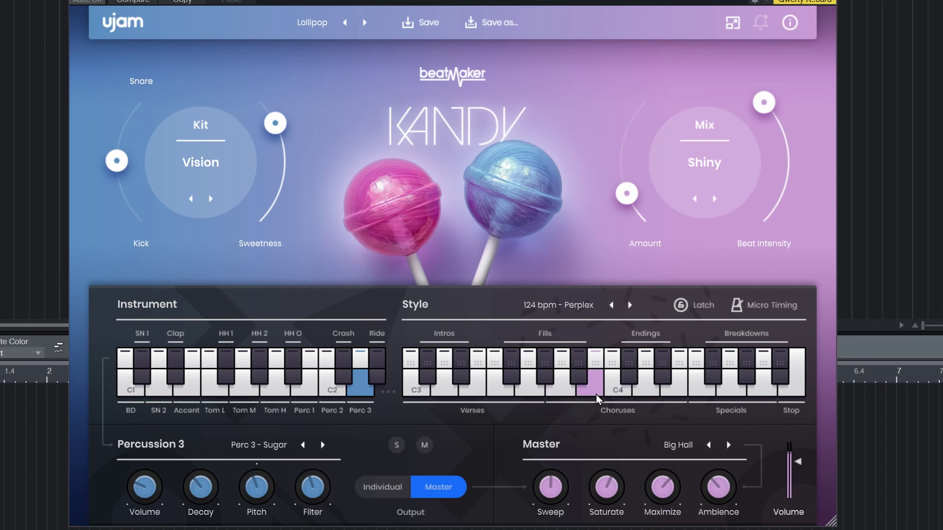
{"action": "left_click", "coordinate": [498, 362]}
{"action": "left_click", "coordinate": [443, 362]}
{"action": "left_click", "coordinate": [427, 362]}
{"action": "left_click", "coordinate": [613, 359]}
{"action": "left_click", "coordinate": [662, 362]}
{"action": "left_click", "coordinate": [479, 362]}
{"action": "left_click", "coordinate": [411, 362]}
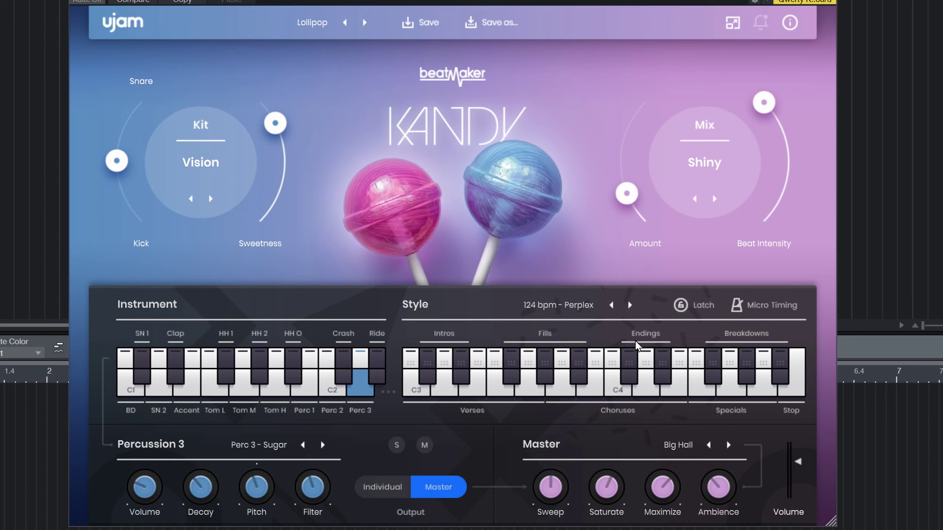
{"action": "left_click", "coordinate": [686, 392]}
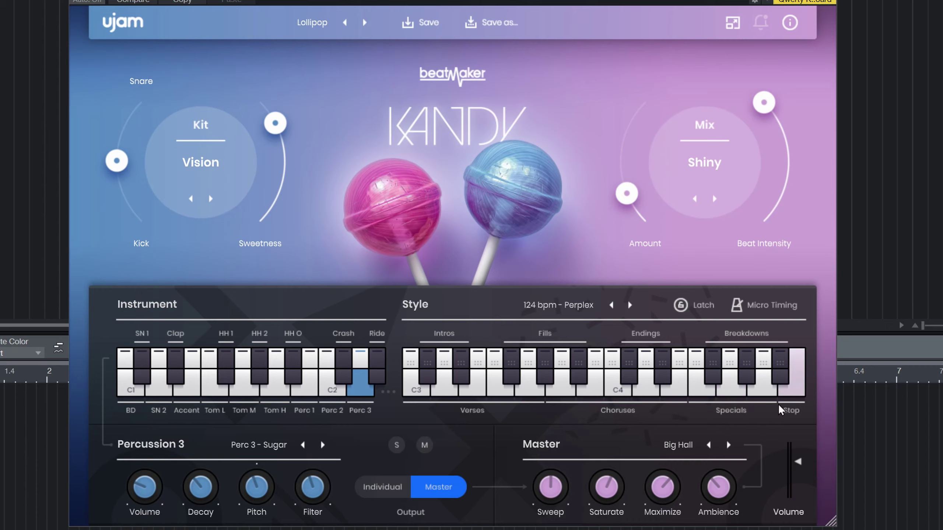
{"action": "left_click", "coordinate": [707, 400]}
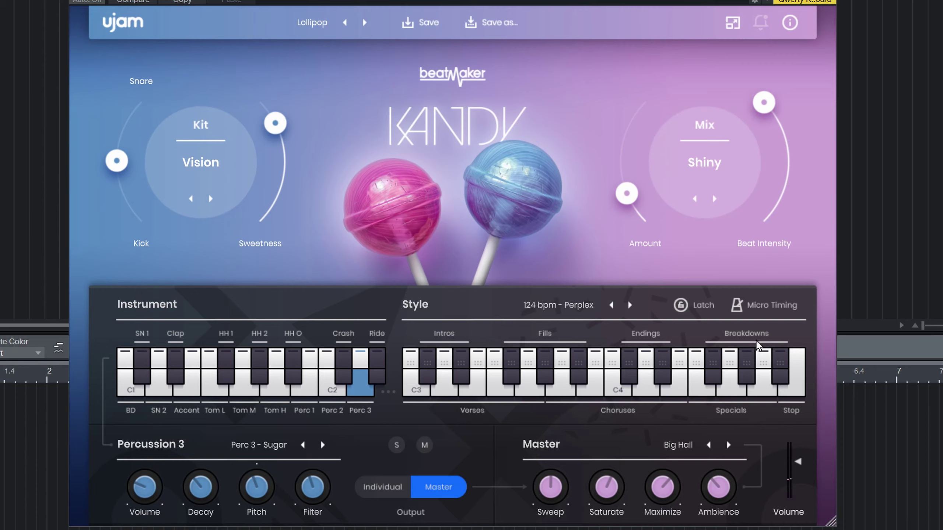
{"action": "left_click", "coordinate": [750, 384]}
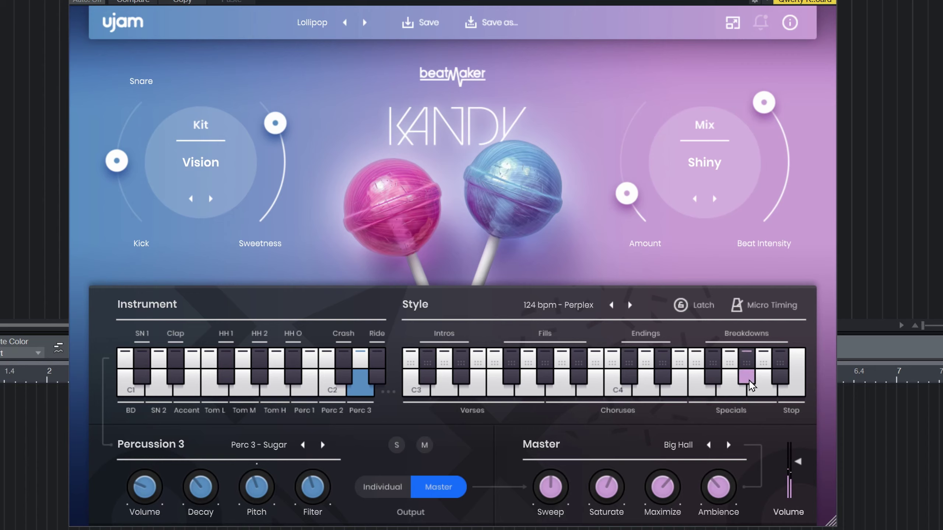
{"action": "left_click", "coordinate": [734, 398]}
{"action": "left_click", "coordinate": [787, 399]}
{"action": "left_click", "coordinate": [766, 397]}
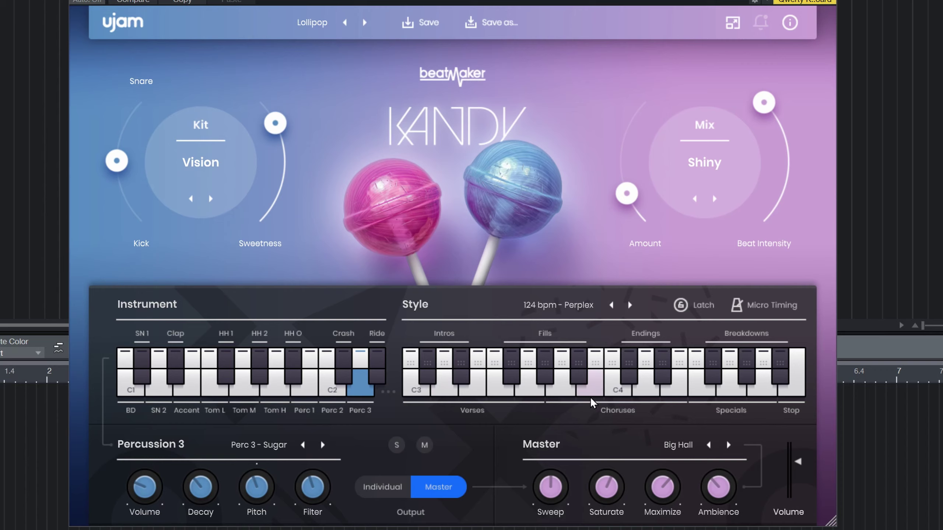
Step: Browse KANDY's factory preset menu, then dismiss it without choosing
{"action": "left_click", "coordinate": [313, 24]}
{"action": "mouse_move", "coordinate": [282, 40]}
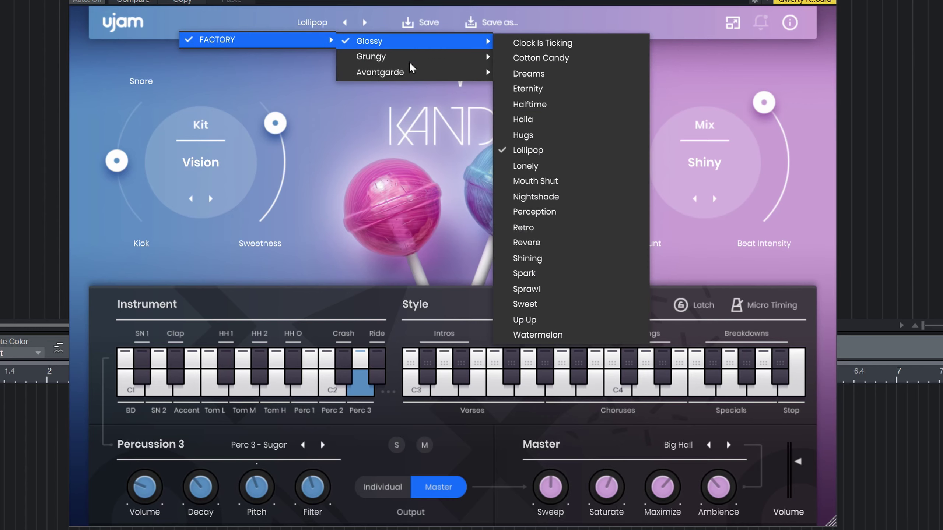
{"action": "mouse_move", "coordinate": [421, 44]}
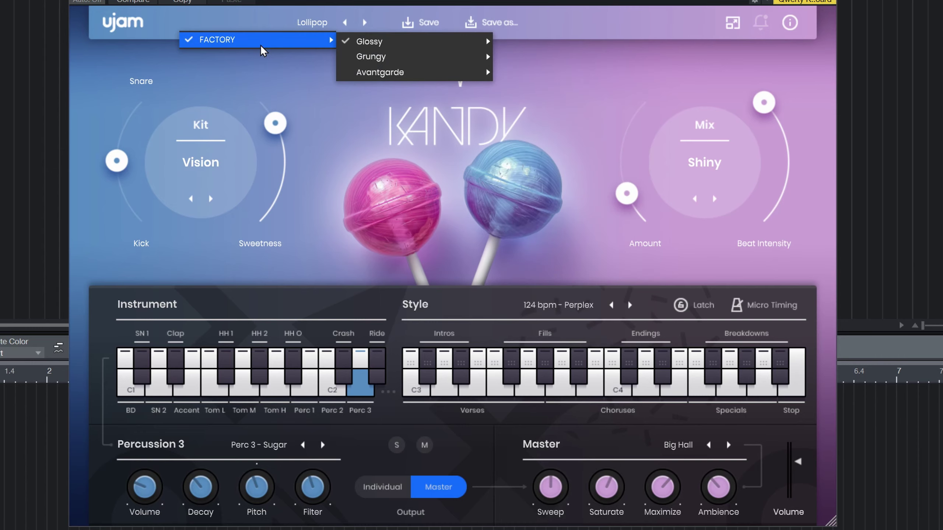
{"action": "mouse_move", "coordinate": [396, 59]}
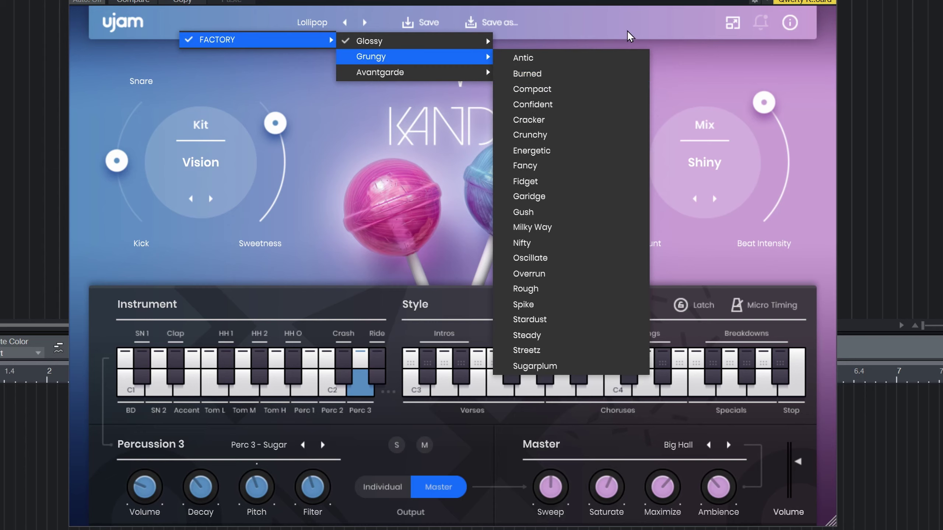
{"action": "left_click", "coordinate": [646, 36]}
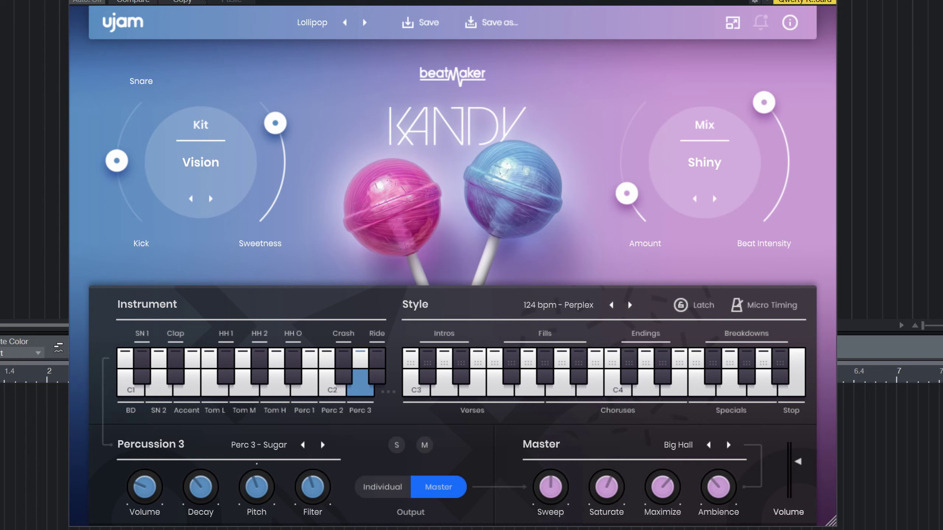
Step: Load the FACTORY > Grungy > Crunchy preset and audition a Verses pattern
{"action": "left_click", "coordinate": [314, 24]}
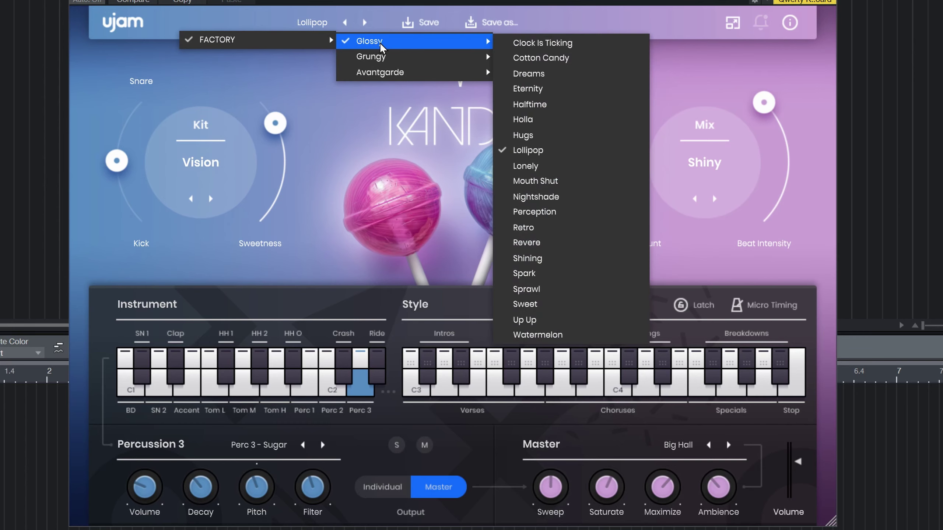
{"action": "mouse_move", "coordinate": [419, 57]}
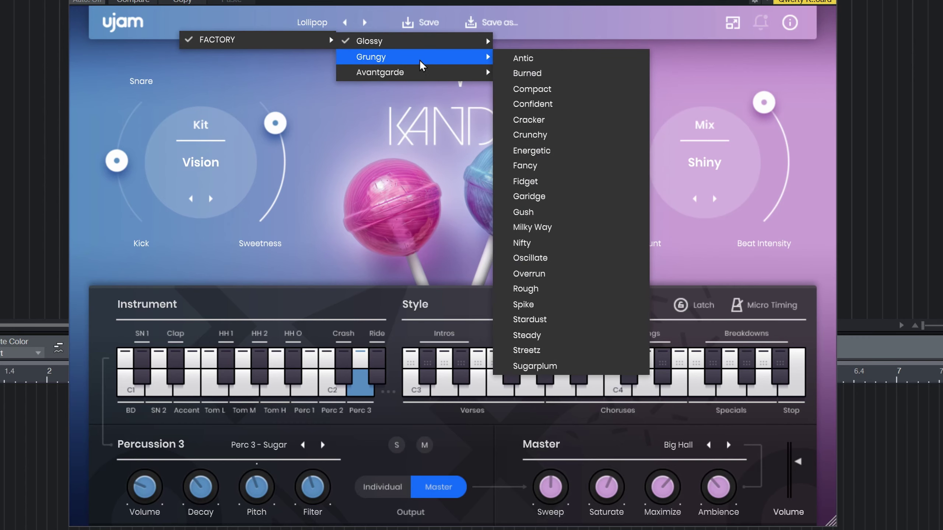
{"action": "left_click", "coordinate": [549, 136]}
{"action": "left_click", "coordinate": [479, 389]}
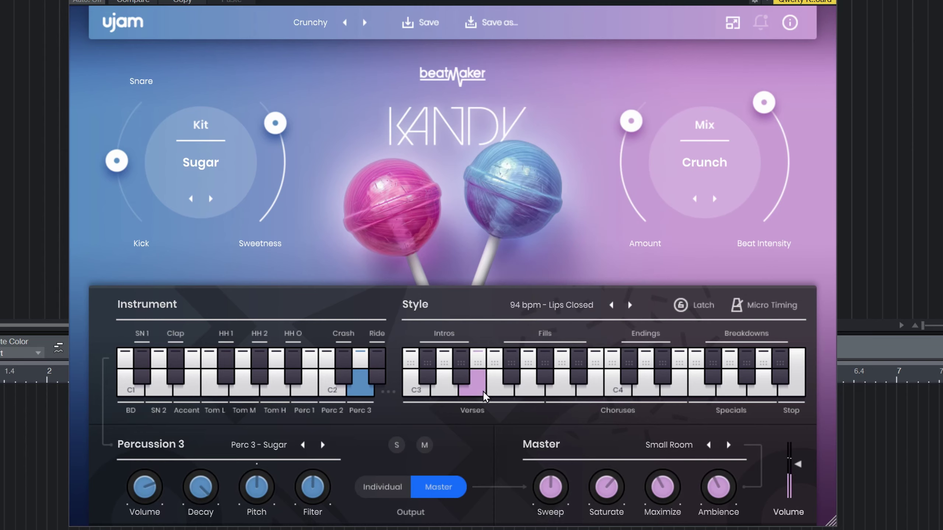
Step: Slide a held Style key from Verses into Choruses to preview two Crunchy chorus patterns
{"action": "left_click_drag", "start_coordinate": [485, 397], "coordinate": [611, 395]}
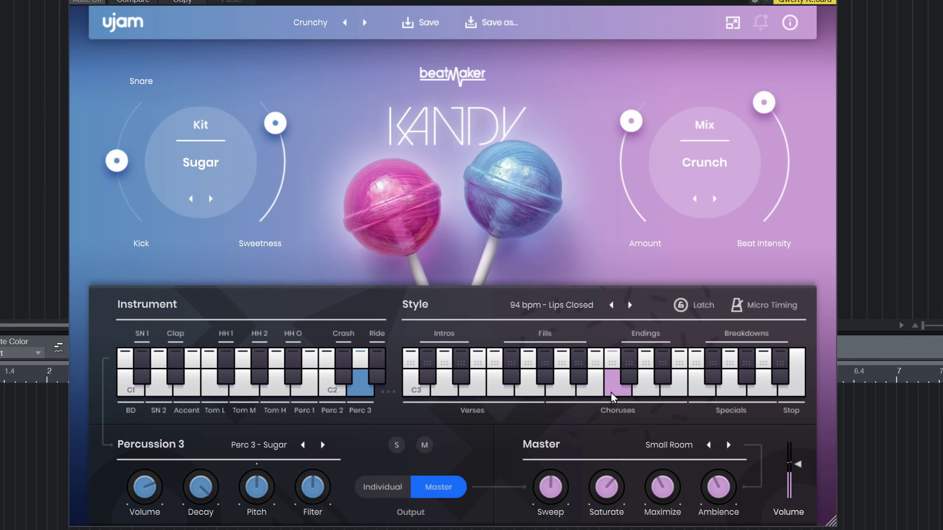
{"action": "left_click_drag", "start_coordinate": [611, 397], "coordinate": [568, 410]}
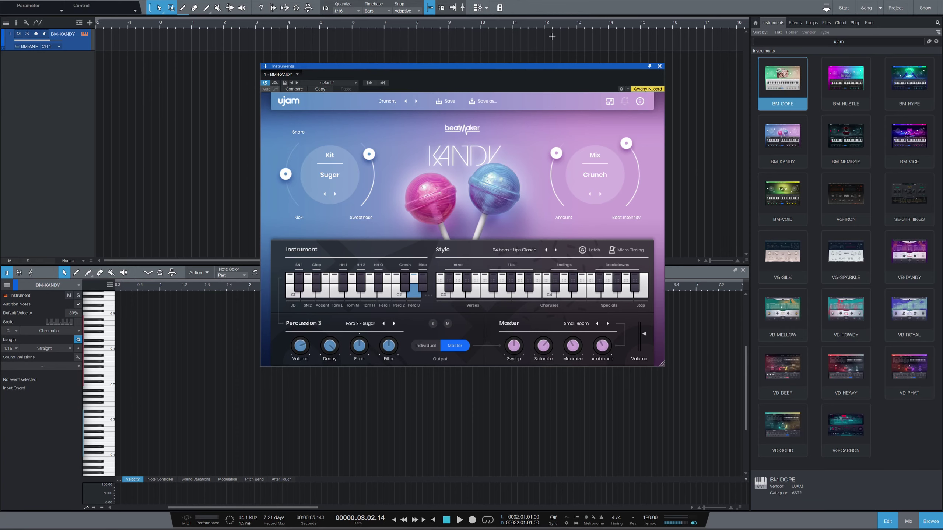
Step: Add a BM-VICE instrument track, pin the plugin window, and open the Vice instrument
{"action": "left_click_drag", "start_coordinate": [515, 68], "coordinate": [327, 65]}
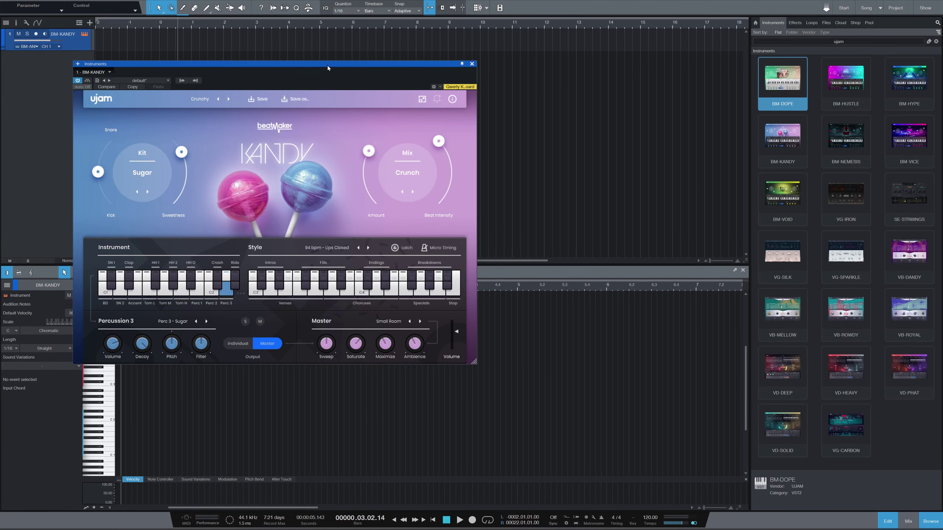
{"action": "left_click_drag", "start_coordinate": [909, 137], "coordinate": [41, 120]}
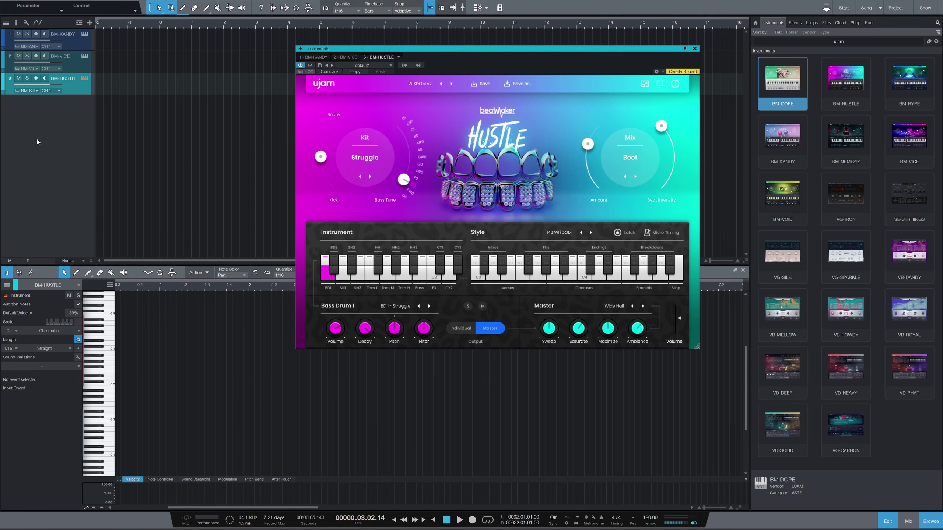
{"action": "left_click_drag", "start_coordinate": [478, 50], "coordinate": [515, 39]}
{"action": "left_click", "coordinate": [721, 38]}
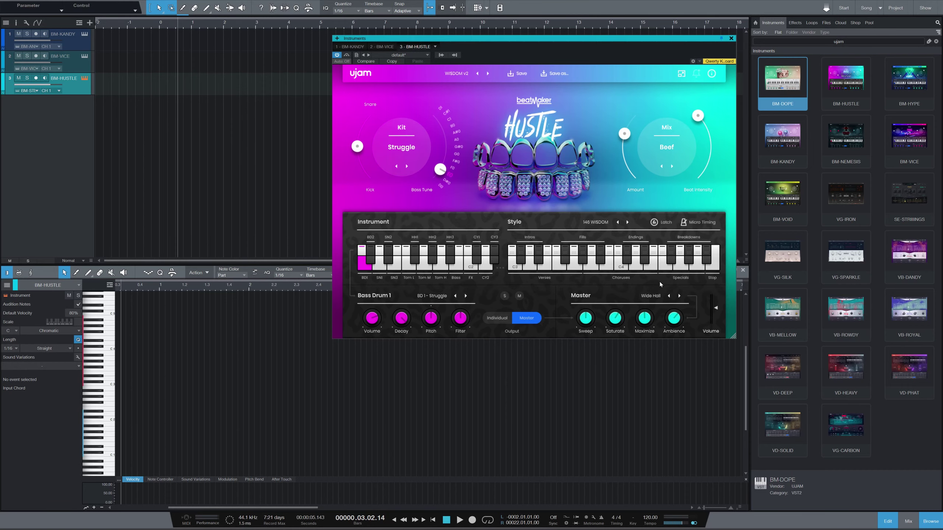
{"action": "left_click", "coordinate": [85, 56]}
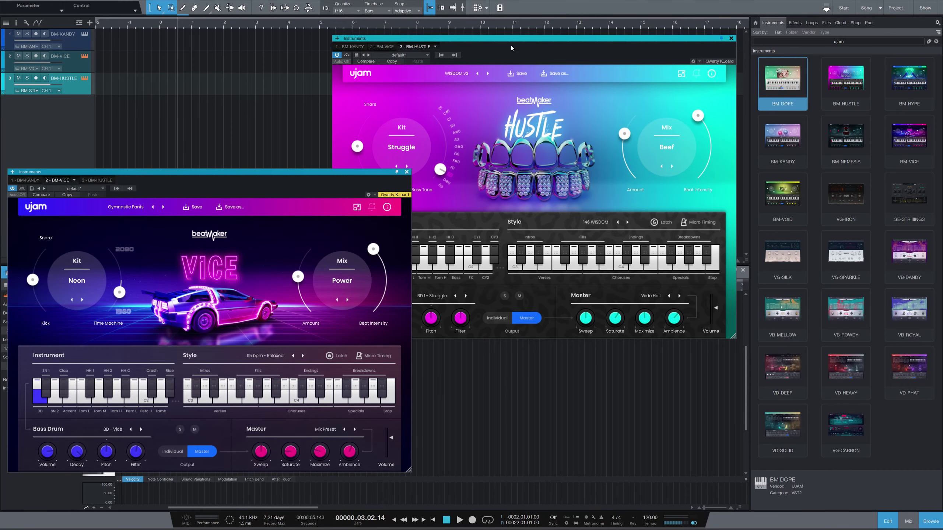
Step: Tile the Vice and Hustle windows side by side across the top of the screen
{"action": "left_click_drag", "start_coordinate": [503, 41], "coordinate": [690, 44]}
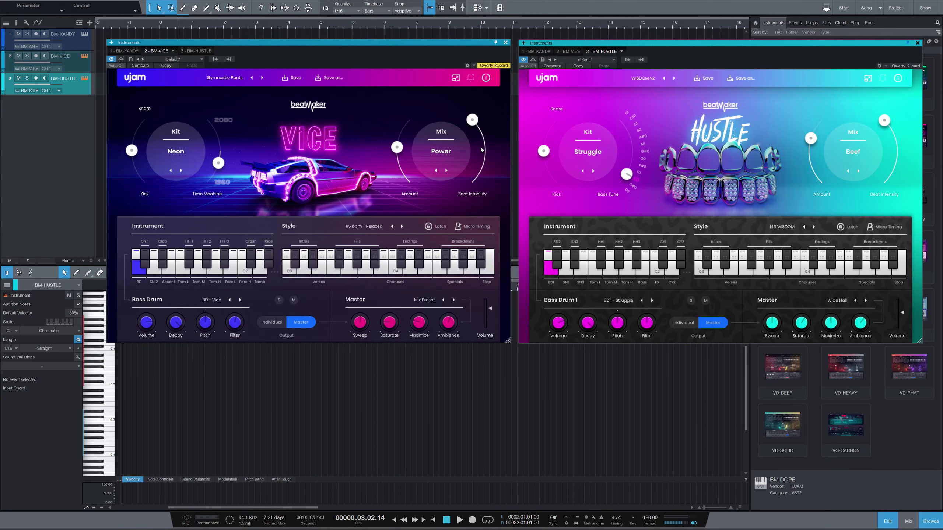
{"action": "left_click_drag", "start_coordinate": [436, 42], "coordinate": [432, 24]}
{"action": "left_click_drag", "start_coordinate": [585, 45], "coordinate": [571, 31]}
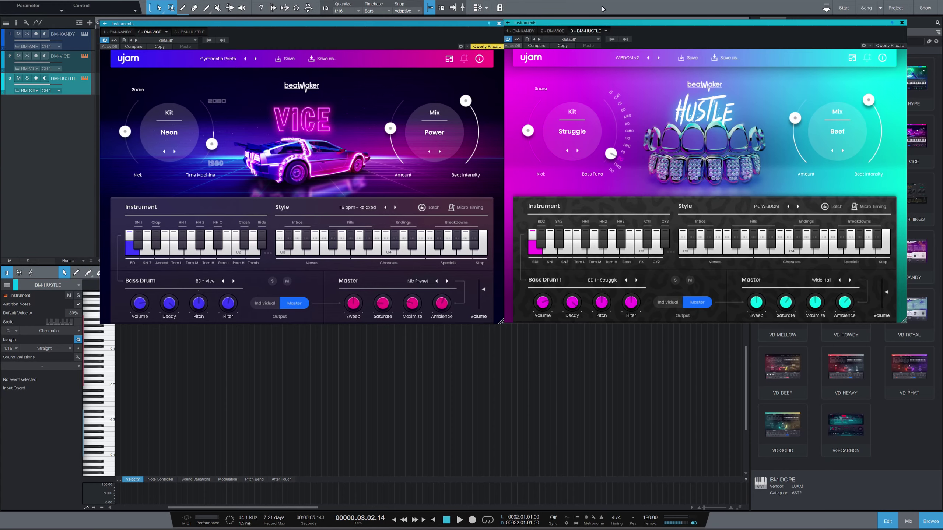
{"action": "left_click_drag", "start_coordinate": [618, 22], "coordinate": [650, 18]}
{"action": "left_click_drag", "start_coordinate": [387, 27], "coordinate": [417, 19]}
Step: Open the Kandy window and place it at the lower left beneath Vice and Hustle
{"action": "left_click", "coordinate": [84, 34]}
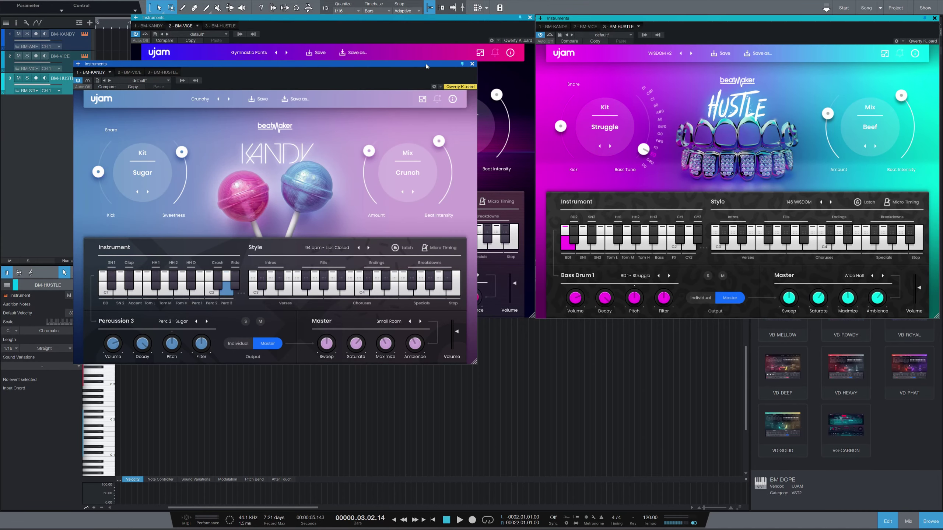
{"action": "left_click_drag", "start_coordinate": [394, 62], "coordinate": [323, 232]}
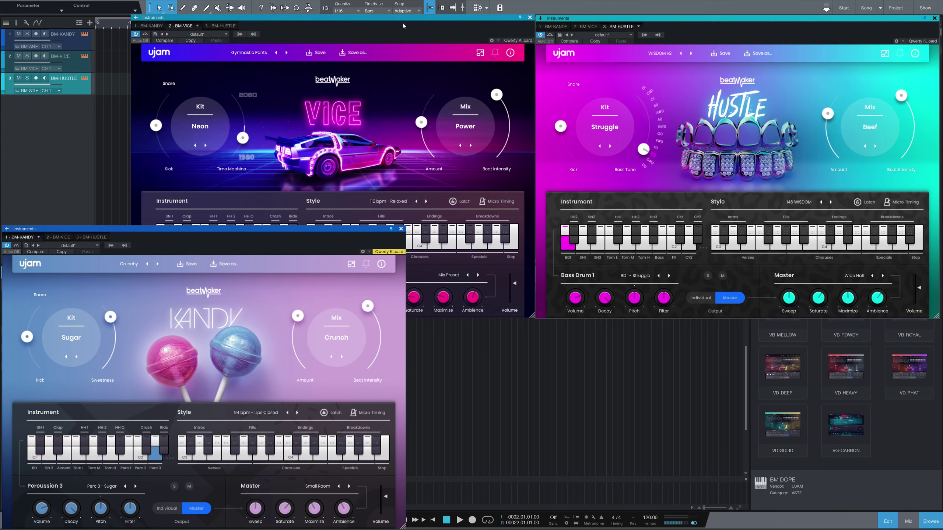
{"action": "left_click_drag", "start_coordinate": [403, 24], "coordinate": [417, 13]}
{"action": "left_click_drag", "start_coordinate": [580, 21], "coordinate": [584, 11]}
{"action": "left_click", "coordinate": [110, 226]}
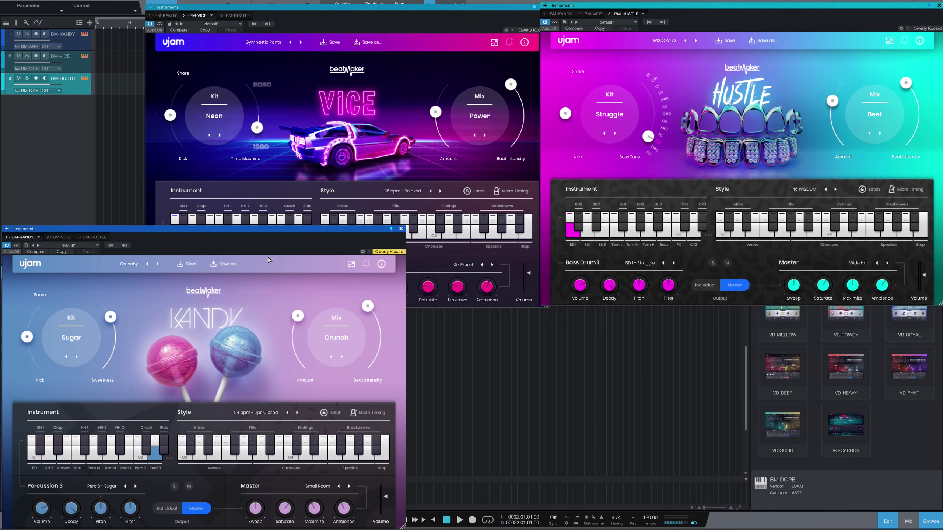
{"action": "mouse_move", "coordinate": [213, 229]}
{"action": "left_mouse_down"}
{"action": "mouse_move", "coordinate": [209, 245]}
{"action": "mouse_move", "coordinate": [213, 234]}
{"action": "left_mouse_up"}
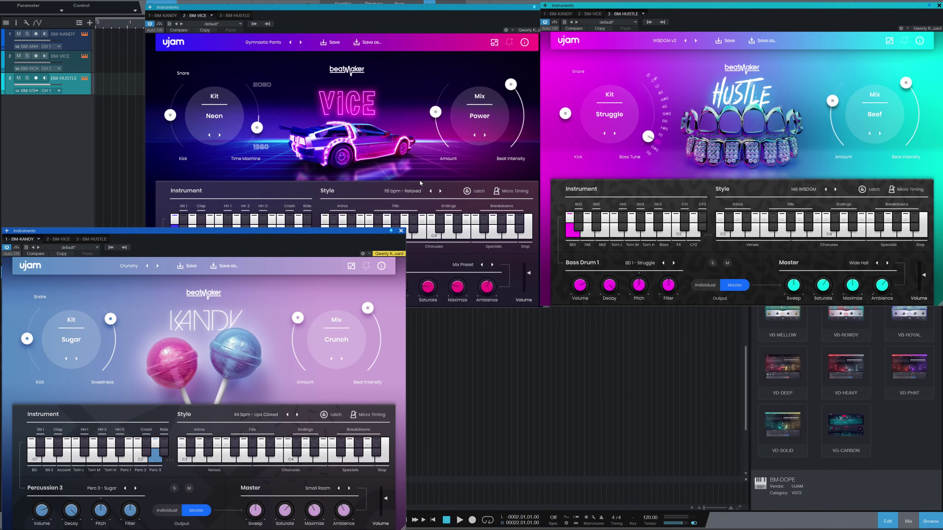
{"action": "left_click", "coordinate": [835, 369]}
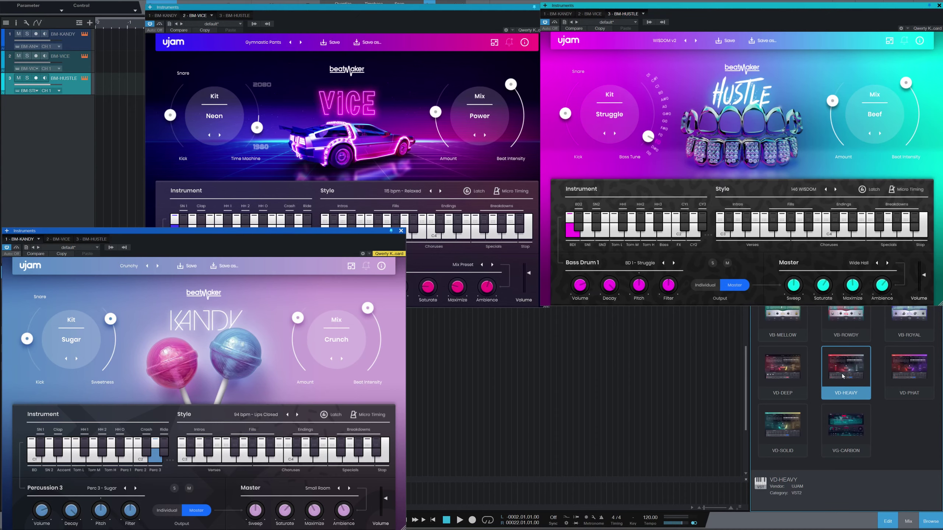
Step: Add a VD-HEAVY drum track and position its window among the Vice and Hustle windows
{"action": "left_click_drag", "start_coordinate": [868, 389], "coordinate": [445, 378]}
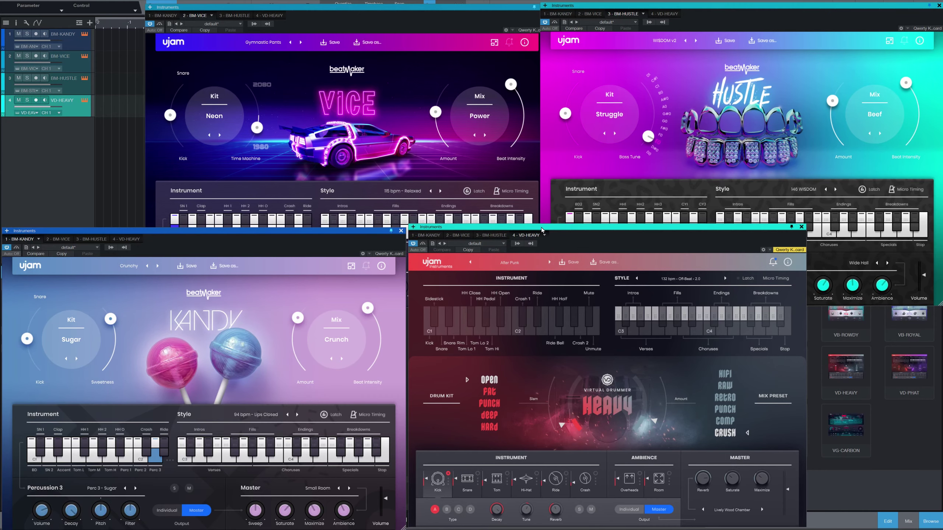
{"action": "left_click_drag", "start_coordinate": [541, 227], "coordinate": [539, 231]}
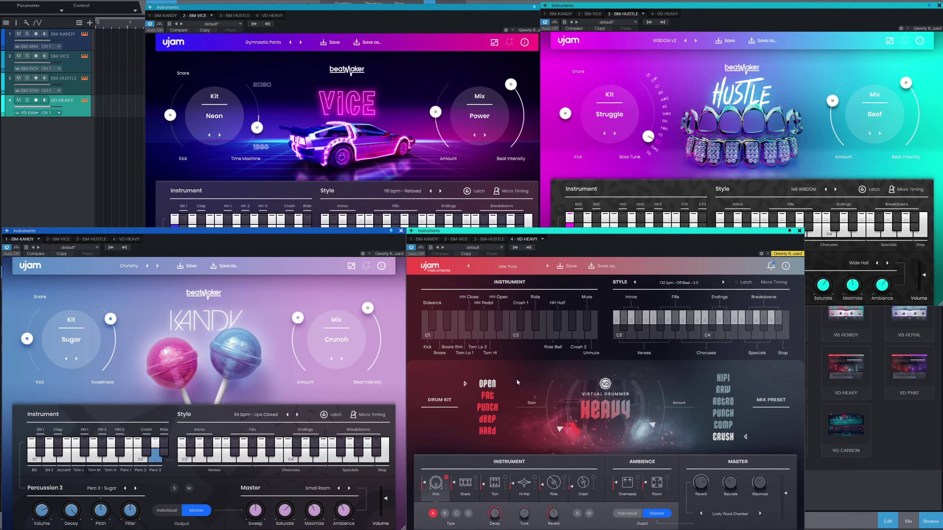
{"action": "left_click", "coordinate": [357, 15]}
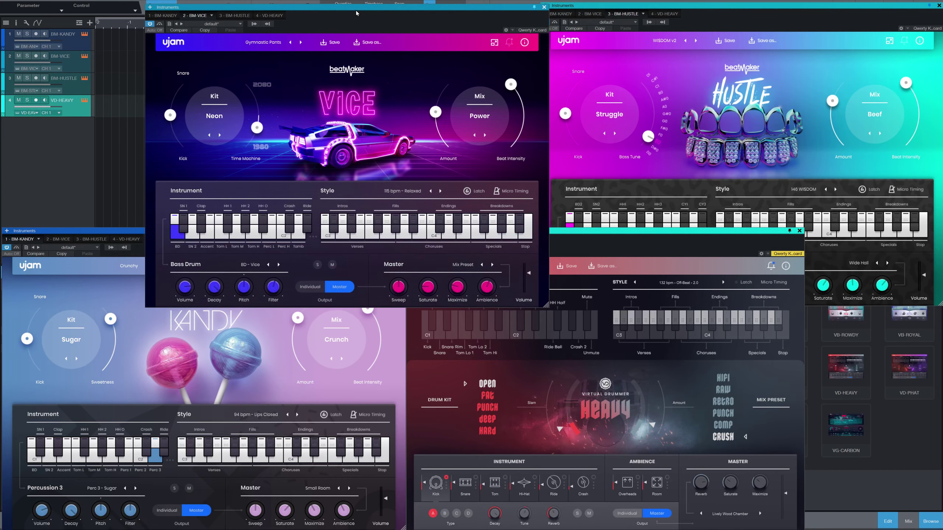
{"action": "left_click", "coordinate": [652, 185]}
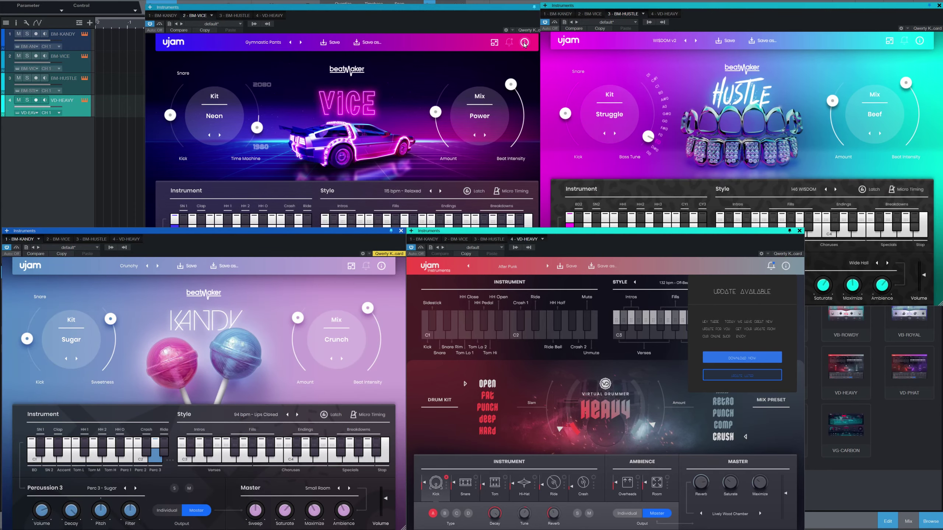
Step: Check the Vice and Hustle version information and dismiss Heavy's update notice
{"action": "left_click", "coordinate": [524, 42]}
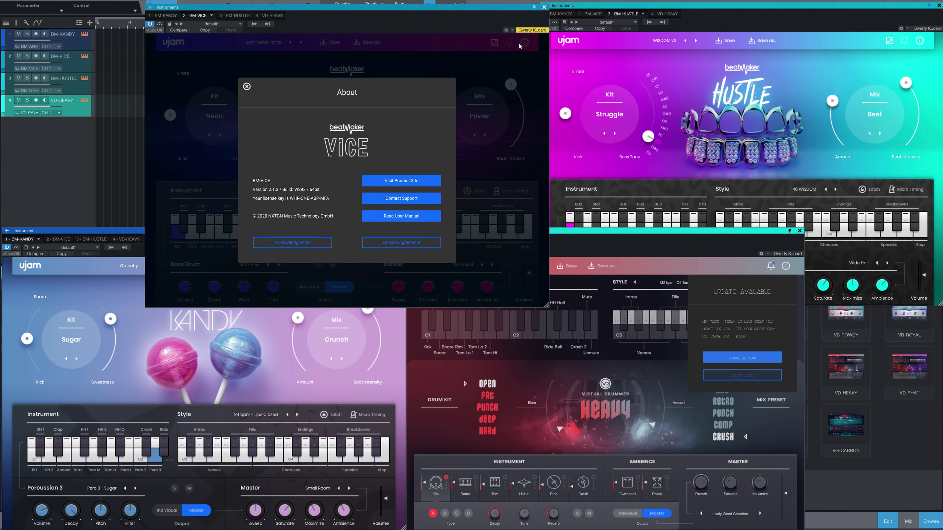
{"action": "left_click", "coordinate": [389, 82]}
{"action": "left_click", "coordinate": [919, 40]}
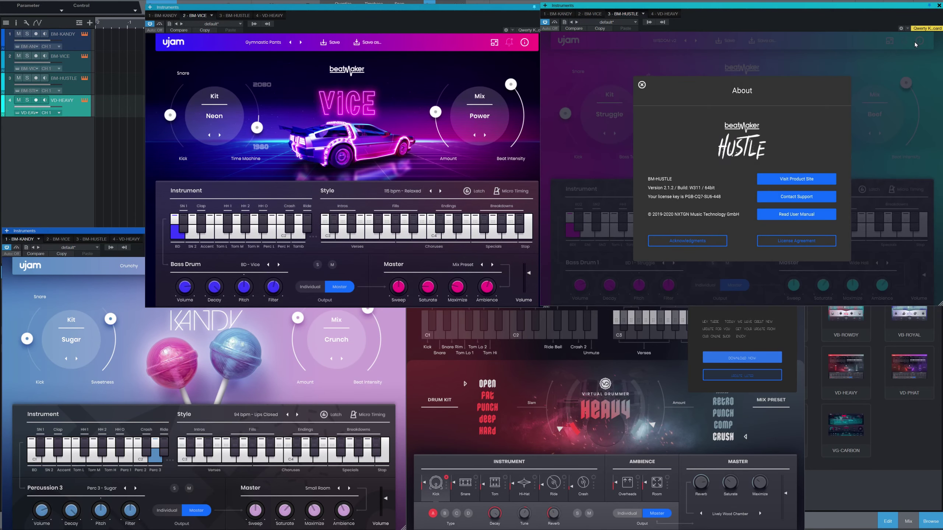
{"action": "left_click", "coordinate": [641, 85]}
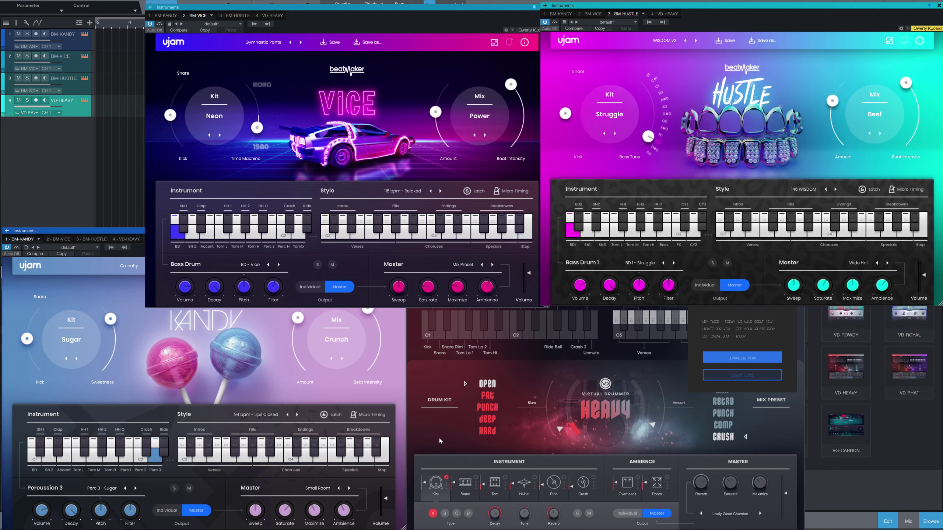
{"action": "left_click", "coordinate": [84, 238]}
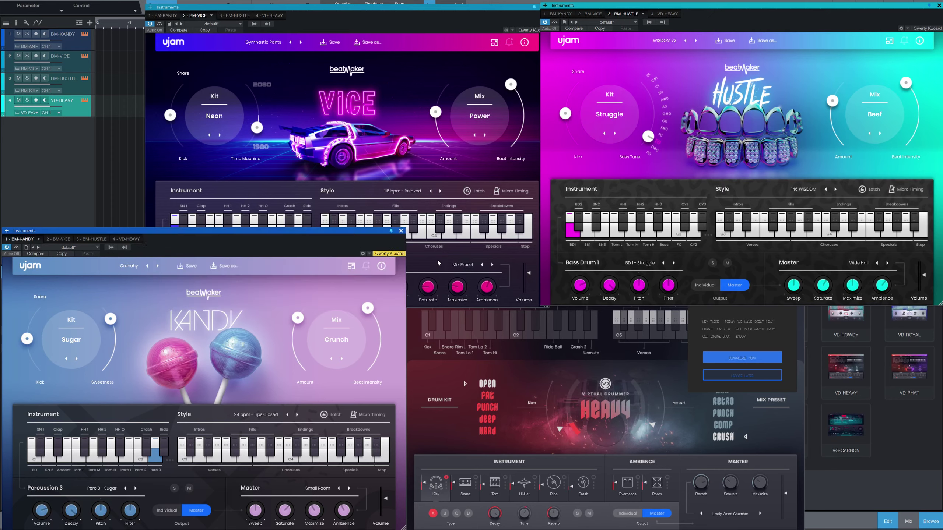
{"action": "left_click", "coordinate": [436, 437]}
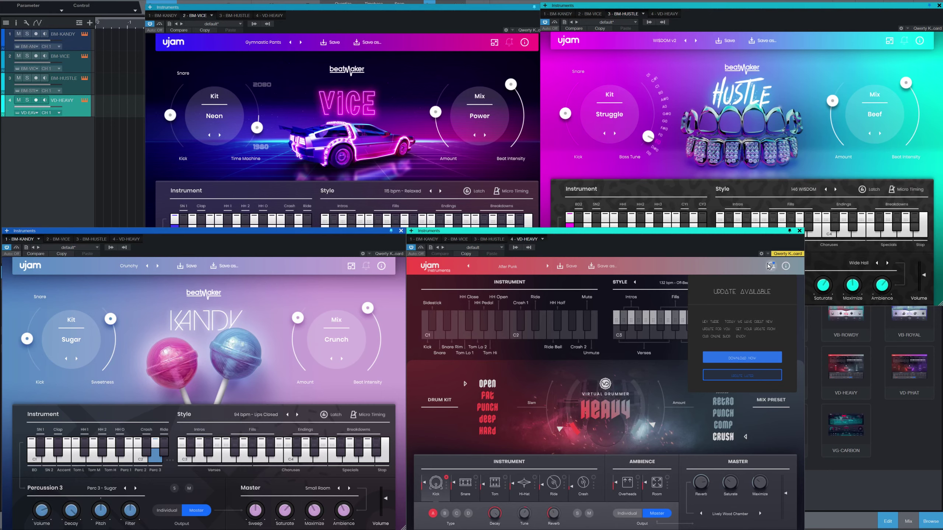
{"action": "left_click", "coordinate": [768, 273]}
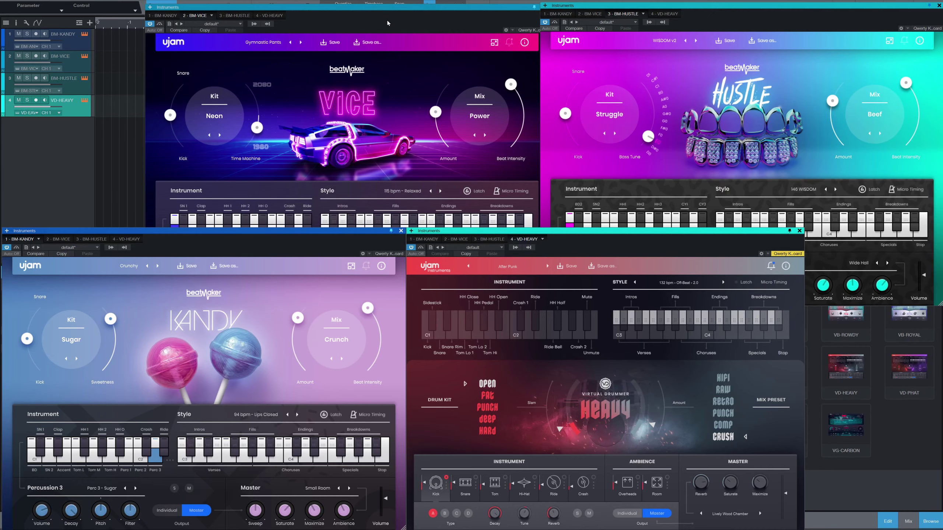
Step: Sweep across Vice's Style keys to audition its patterns, then stop playback
{"action": "left_click_drag", "start_coordinate": [395, 15], "coordinate": [384, 11]}
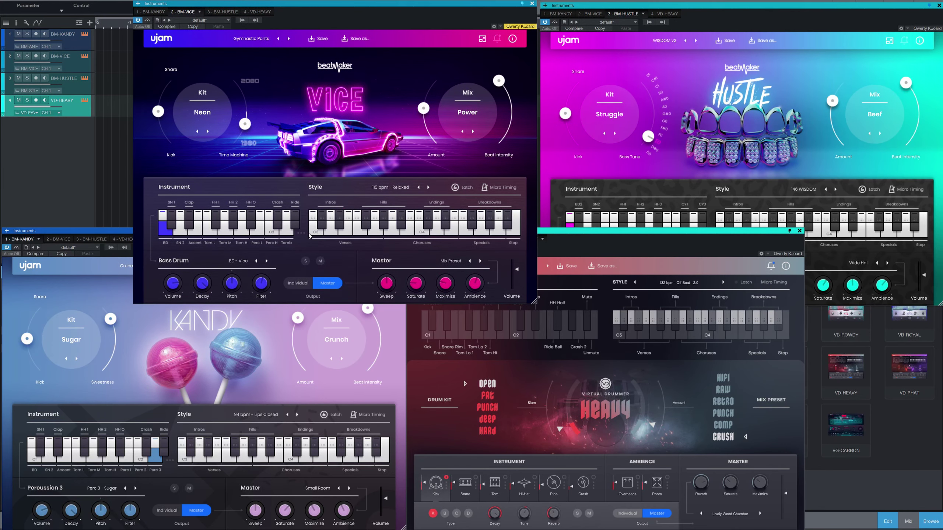
{"action": "left_click_drag", "start_coordinate": [309, 235], "coordinate": [511, 238]}
{"action": "left_click_drag", "start_coordinate": [516, 238], "coordinate": [516, 238]}
{"action": "left_click", "coordinate": [641, 239]}
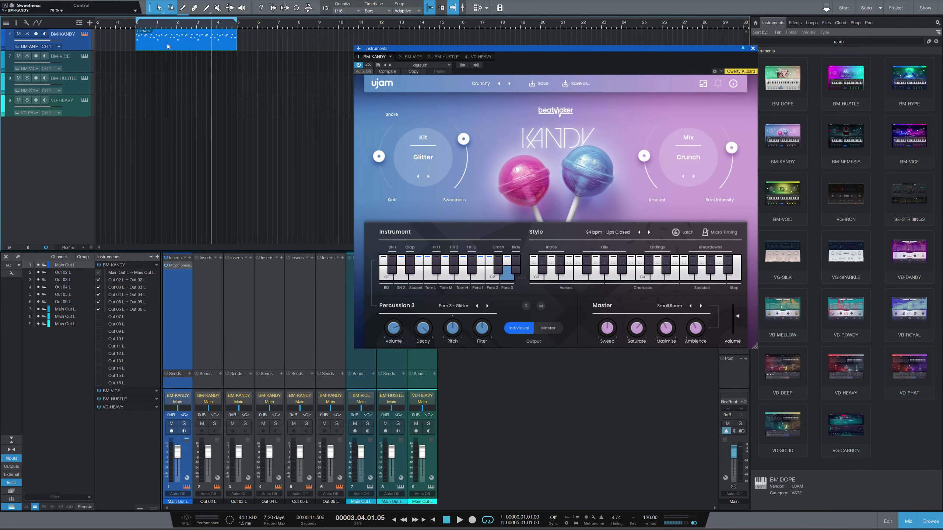
Step: Reposition the KANDY window, audition a chorus, and switch to the Energetic preset
{"action": "left_click_drag", "start_coordinate": [416, 48], "coordinate": [367, 188]}
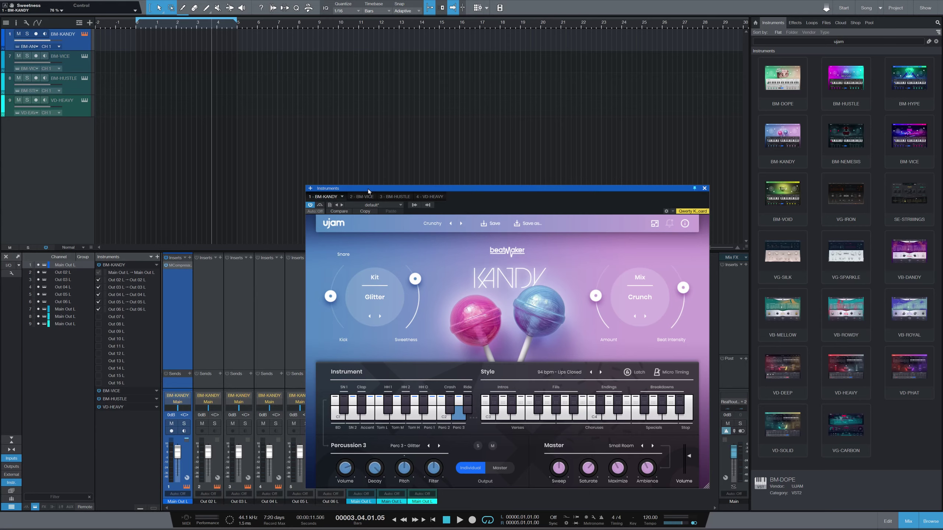
{"action": "left_click_drag", "start_coordinate": [468, 189], "coordinate": [590, 78]}
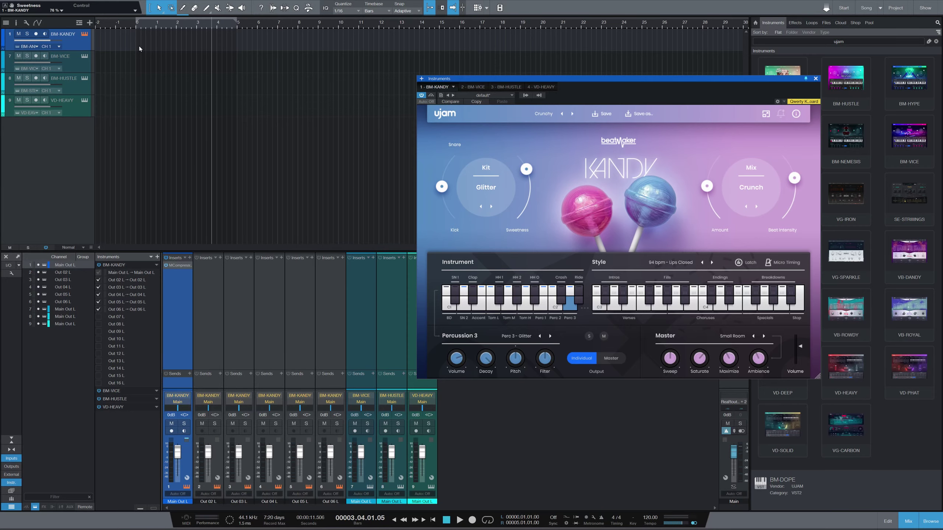
{"action": "left_click_drag", "start_coordinate": [512, 79], "coordinate": [548, 164]}
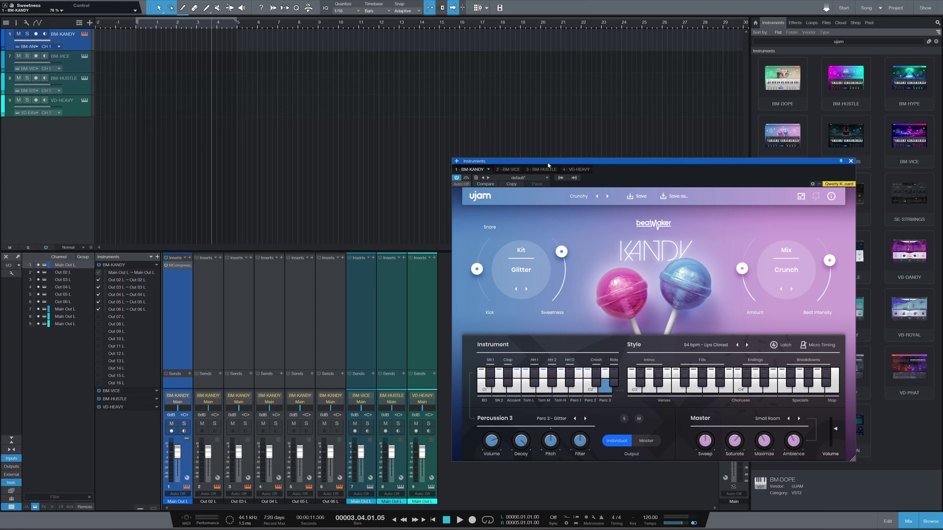
{"action": "left_click", "coordinate": [738, 393]}
{"action": "left_click", "coordinate": [608, 196]}
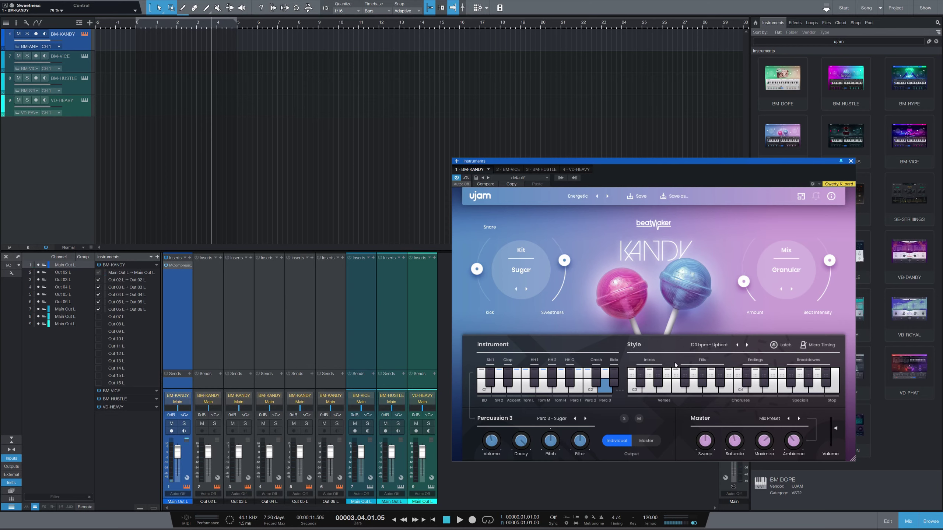
Step: Audition Energetic's chorus and create an empty BM-KANDY part across bars 0–5
{"action": "left_click", "coordinate": [738, 388]}
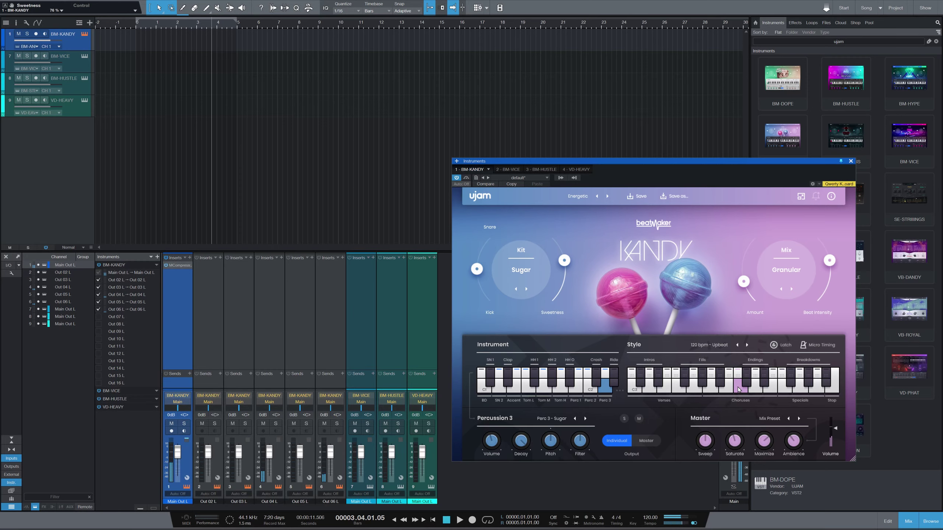
{"action": "left_click_drag", "start_coordinate": [738, 390], "coordinate": [149, 49]}
{"action": "double_click", "coordinate": [149, 49]}
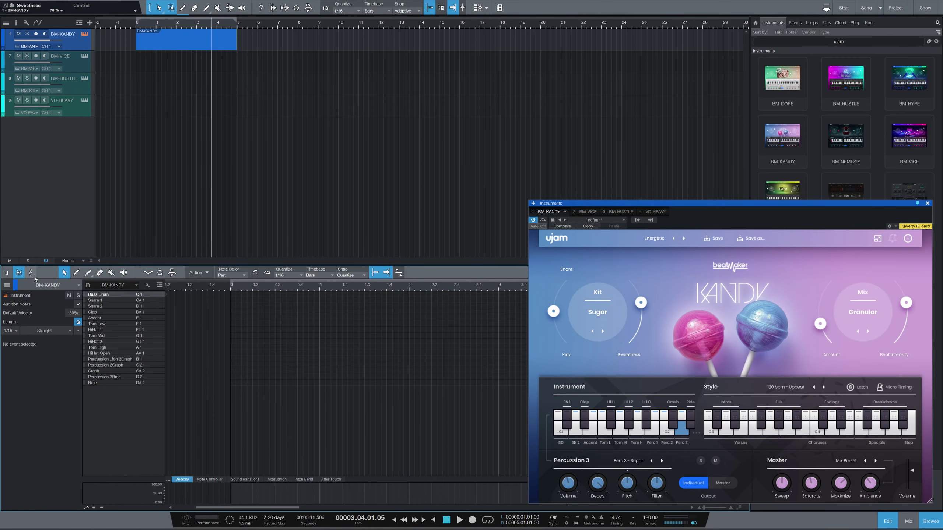
Step: Show the BM-KANDY part in Piano View, scroll to higher notes, and open Sound Variations
{"action": "left_click", "coordinate": [6, 274]}
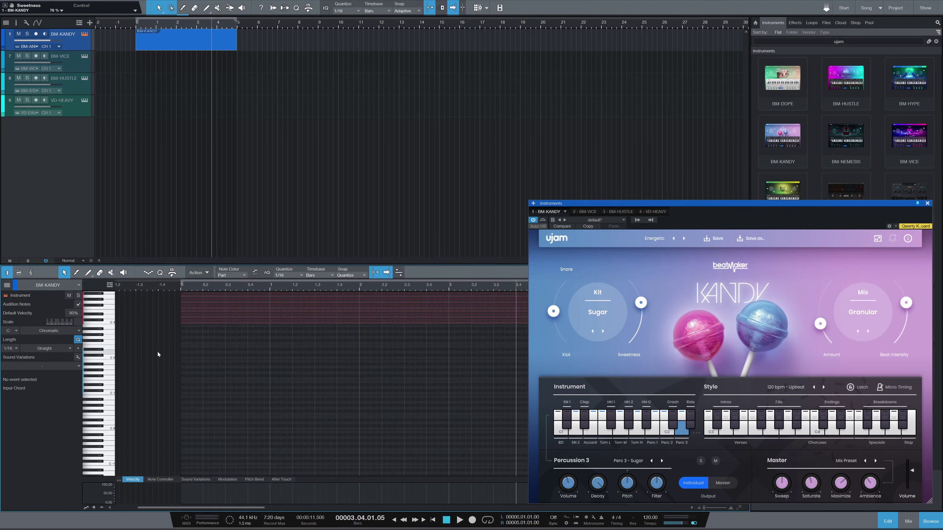
{"action": "scroll", "coordinate": [154, 362], "scroll_direction": "up", "scroll_amount": 2}
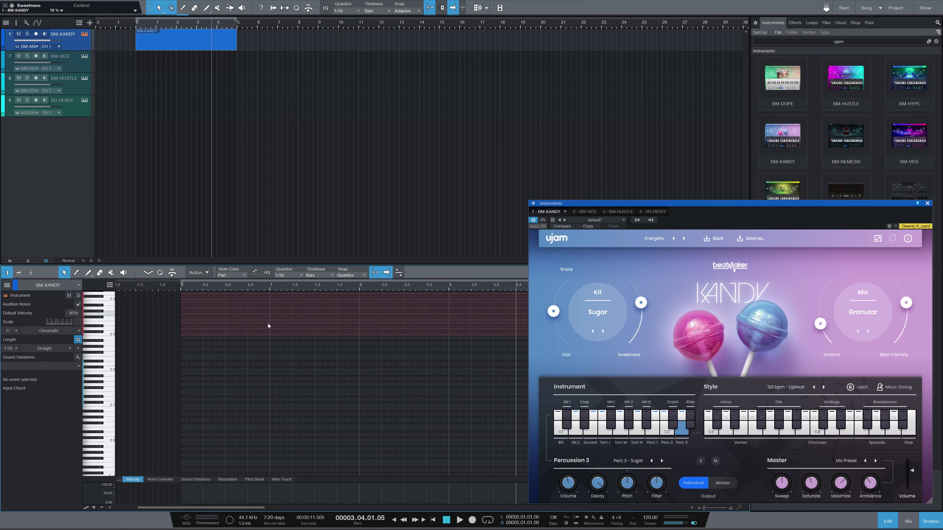
{"action": "scroll", "coordinate": [116, 389], "scroll_direction": "up", "scroll_amount": 5}
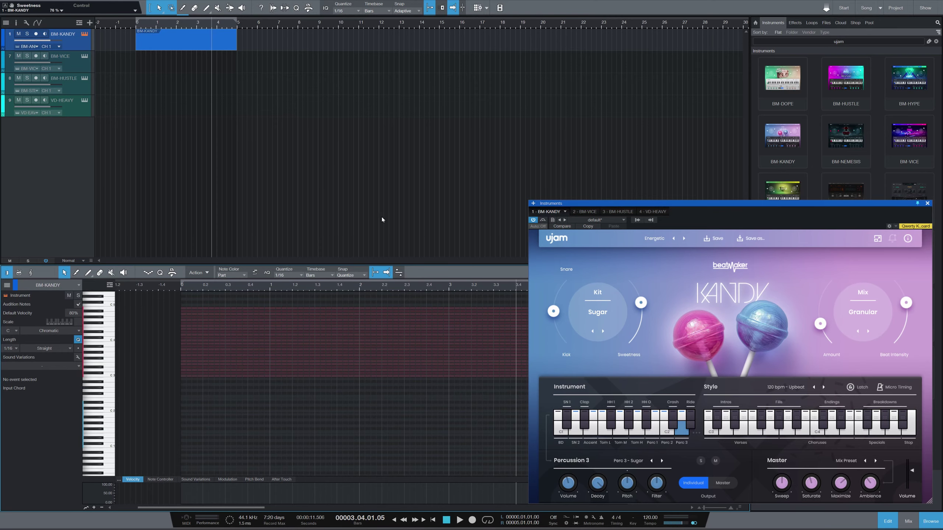
{"action": "left_click_drag", "start_coordinate": [762, 203], "coordinate": [685, 56]}
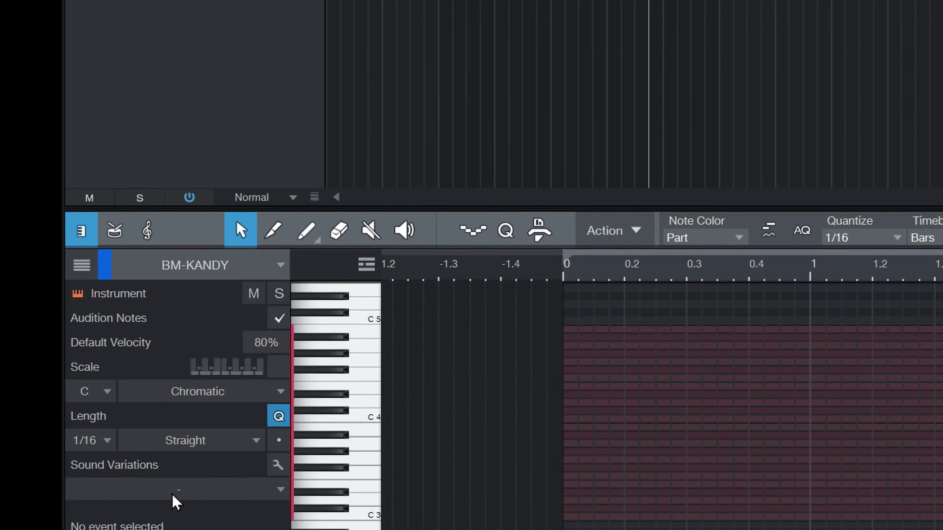
{"action": "left_click", "coordinate": [118, 450]}
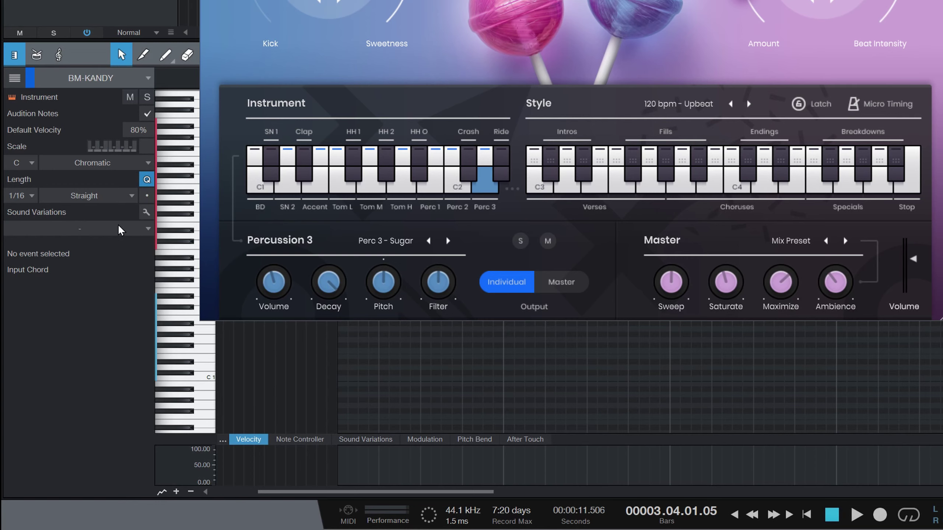
{"action": "left_click", "coordinate": [146, 232]}
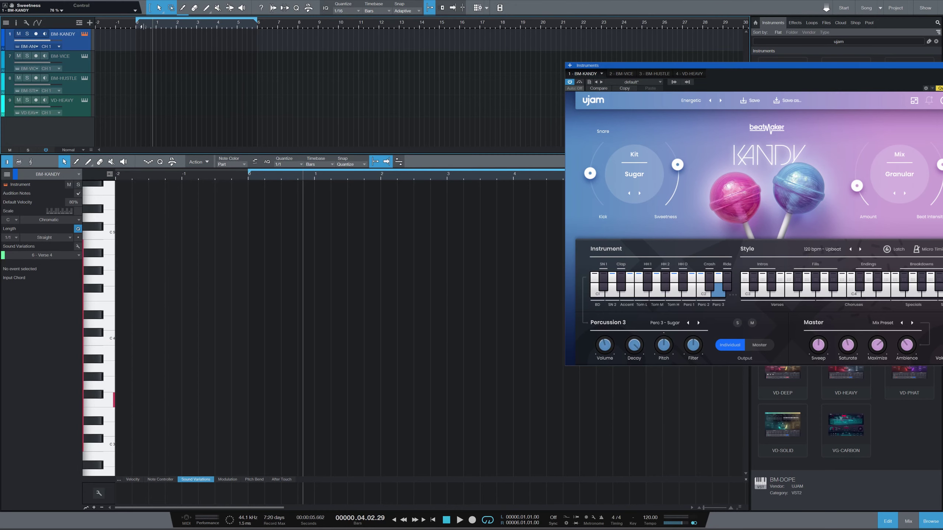
Step: Create a BM-KANDY part on track 1 spanning bars 1 to 5
{"action": "left_click_drag", "start_coordinate": [141, 26], "coordinate": [157, 25]}
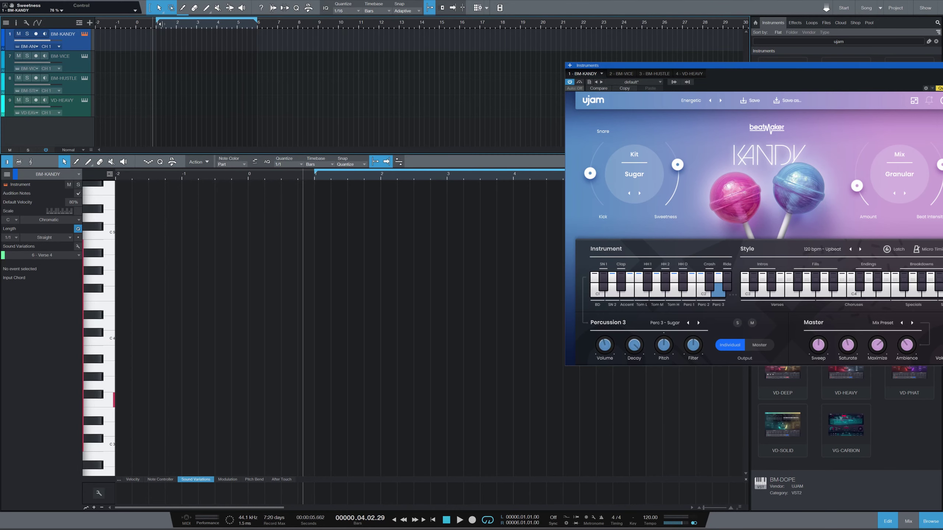
{"action": "double_click", "coordinate": [161, 47]}
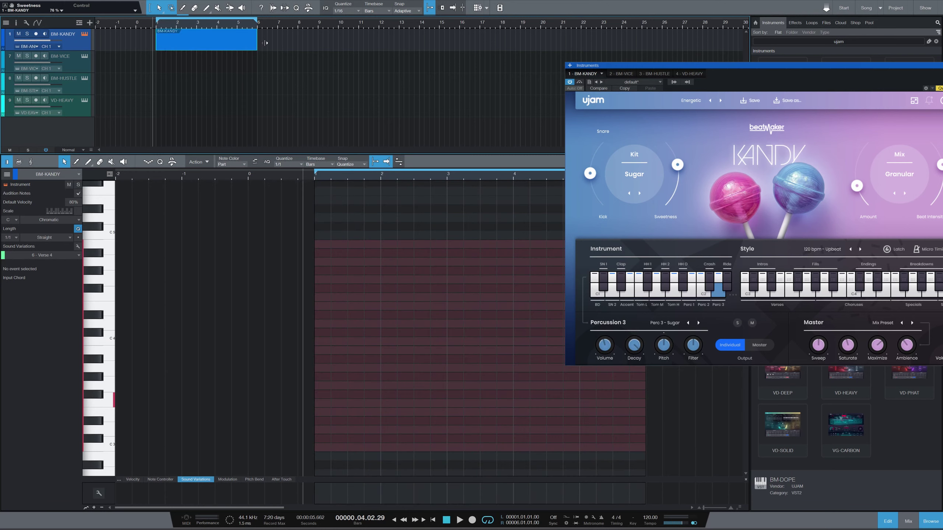
{"action": "left_click_drag", "start_coordinate": [266, 43], "coordinate": [246, 44]}
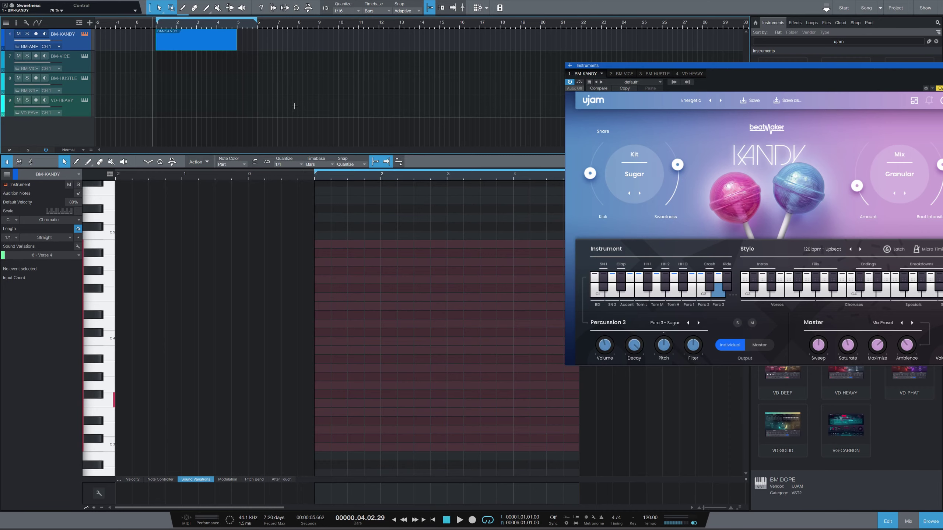
Step: Audition KANDY's C3 Intros pattern and the D3 and E3 style patterns
{"action": "left_click_drag", "start_coordinate": [627, 65], "coordinate": [484, 17]}
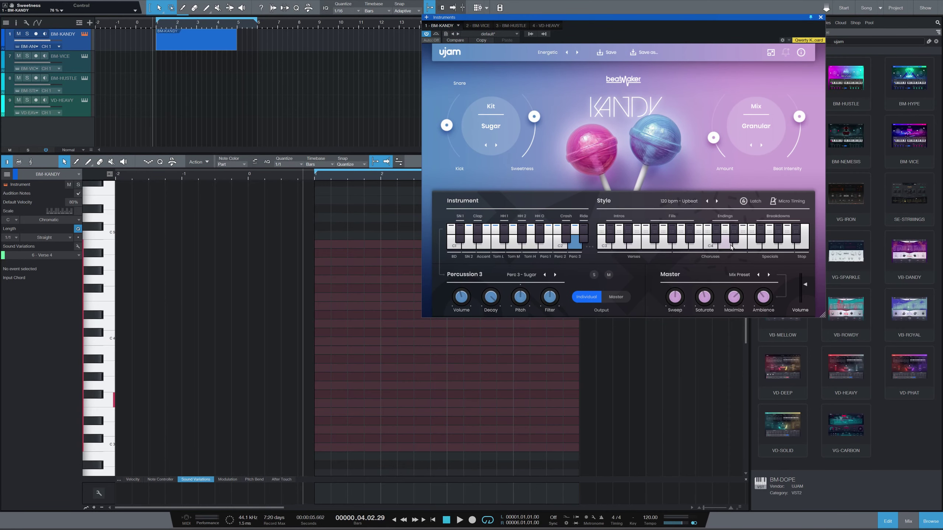
{"action": "left_click", "coordinate": [608, 251]}
{"action": "left_click", "coordinate": [616, 246]}
{"action": "left_click", "coordinate": [603, 248]}
{"action": "left_click", "coordinate": [622, 246]}
{"action": "left_click", "coordinate": [639, 247]}
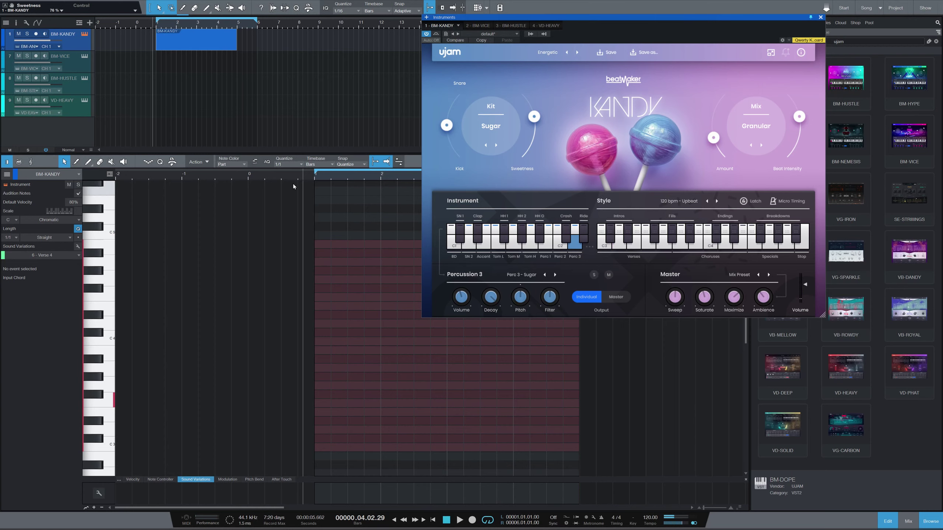
{"action": "left_click_drag", "start_coordinate": [534, 14], "coordinate": [630, 2]}
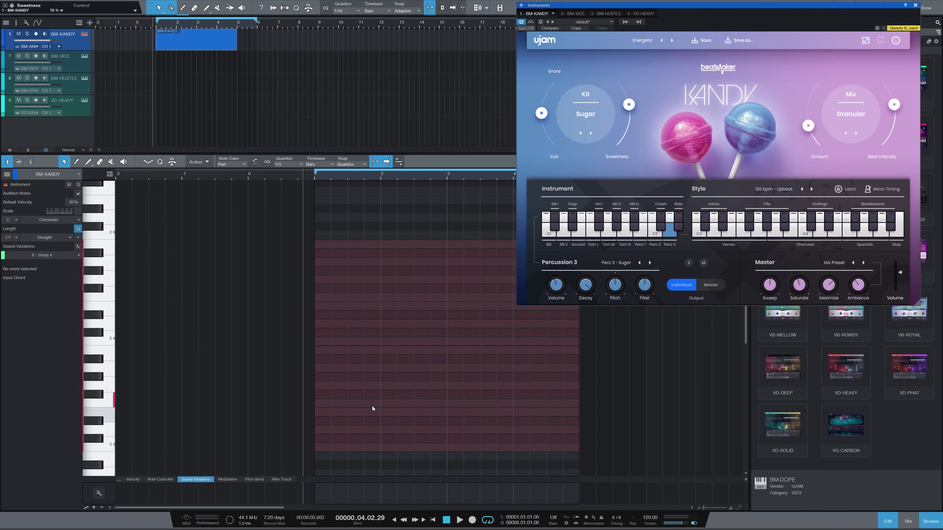
Step: Add Verse 1, Verse 2 and Verse 3 notes at bars 1, 2 and 3
{"action": "double_click", "coordinate": [318, 447]}
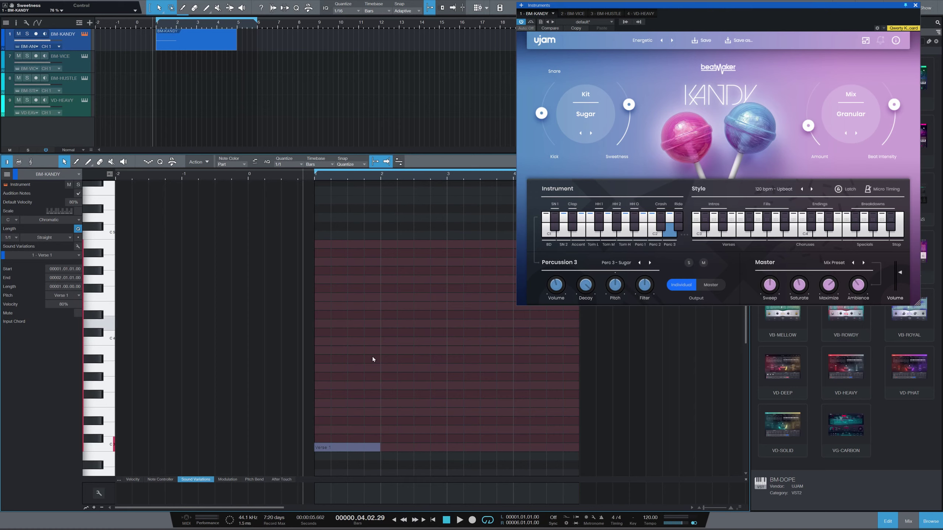
{"action": "double_click", "coordinate": [385, 430]}
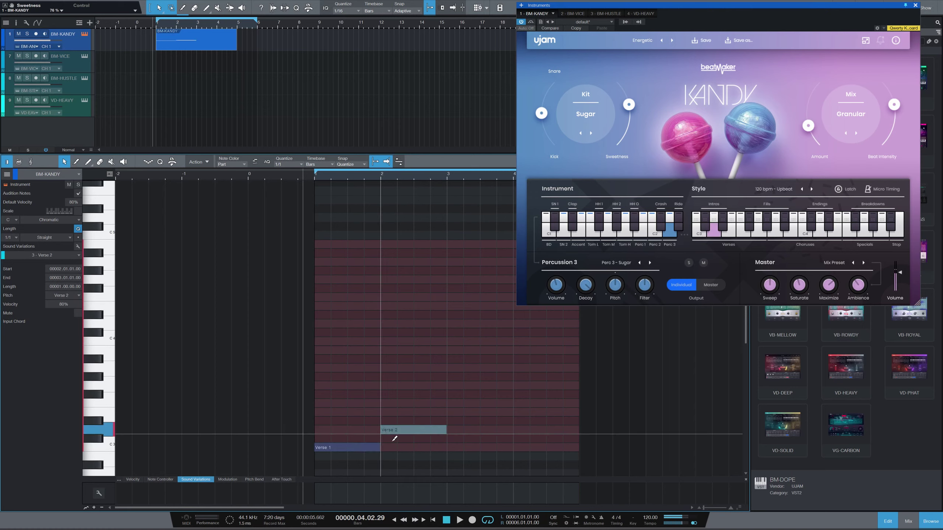
{"action": "double_click", "coordinate": [451, 410]}
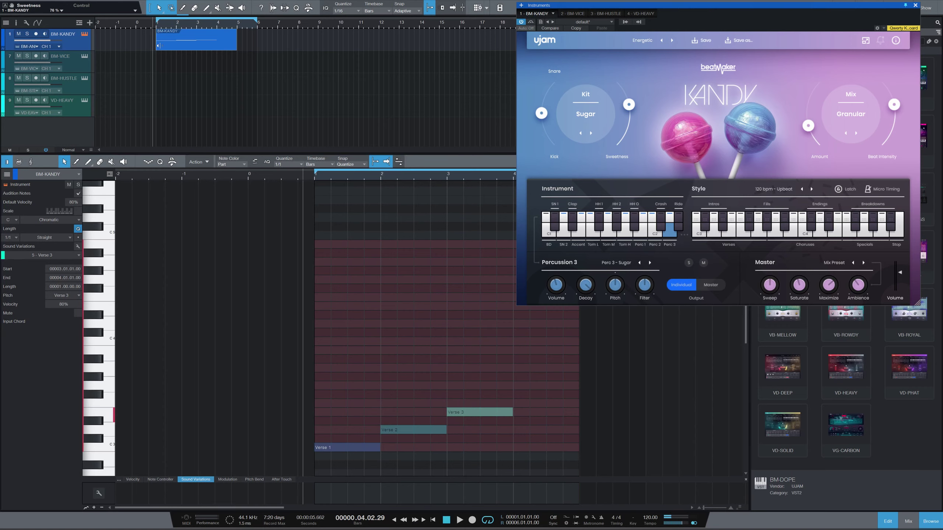
Step: Extend the part to bar 0, then add Intro 1, Intro 2 and a Fill 1 after Verse 3
{"action": "left_click_drag", "start_coordinate": [156, 45], "coordinate": [136, 45]}
{"action": "double_click", "coordinate": [256, 439]}
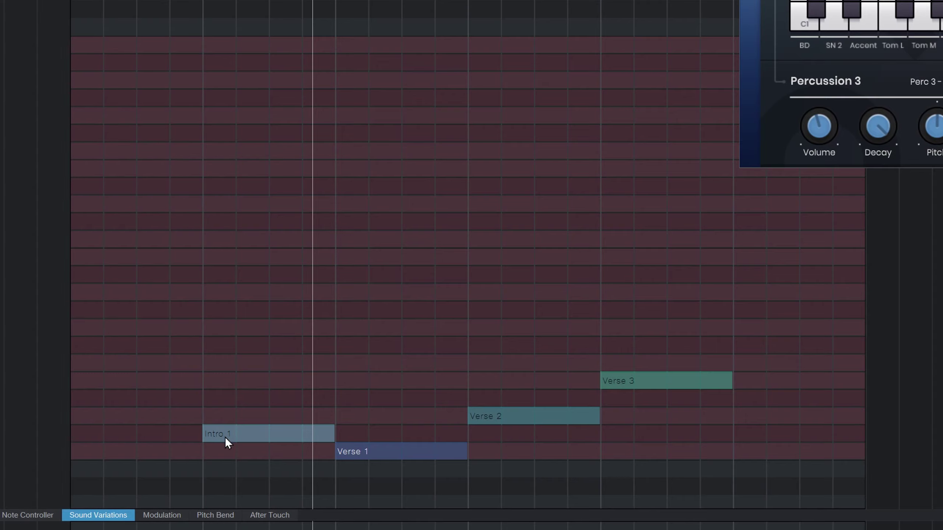
{"action": "left_click_drag", "start_coordinate": [228, 440], "coordinate": [95, 432]}
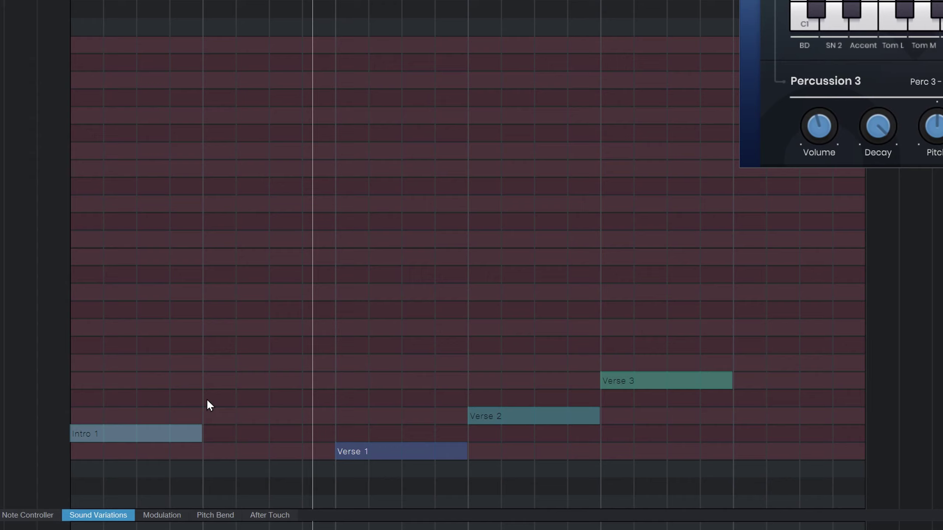
{"action": "left_click", "coordinate": [210, 405]}
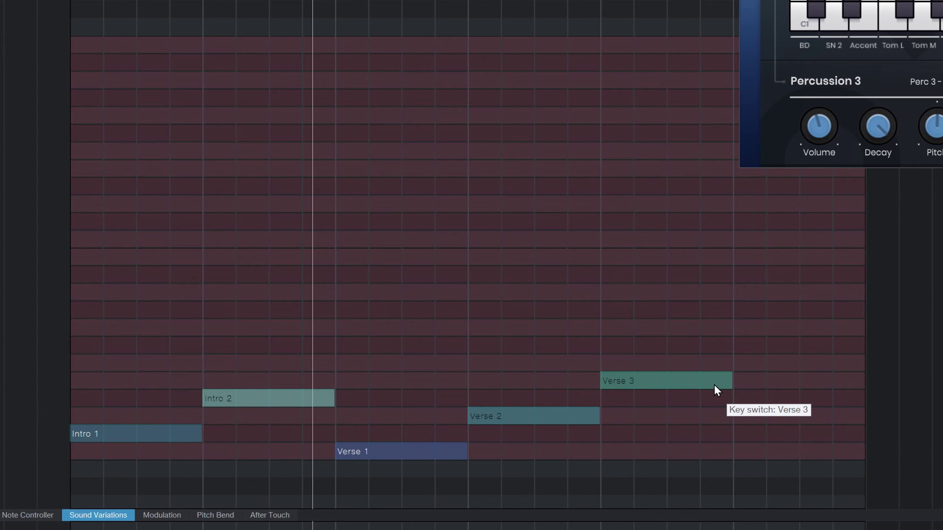
{"action": "left_click", "coordinate": [737, 345]}
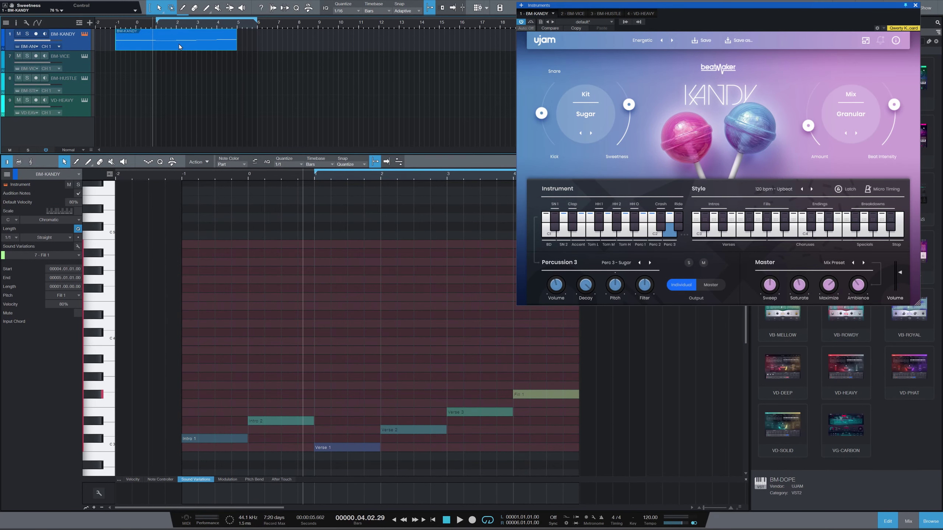
Step: Split the BM-KANDY part at bar 1 and duplicate it to bars 5–9
{"action": "left_click", "coordinate": [166, 41]}
{"action": "key", "text": "alt+x"}
{"action": "key", "text": "p"}
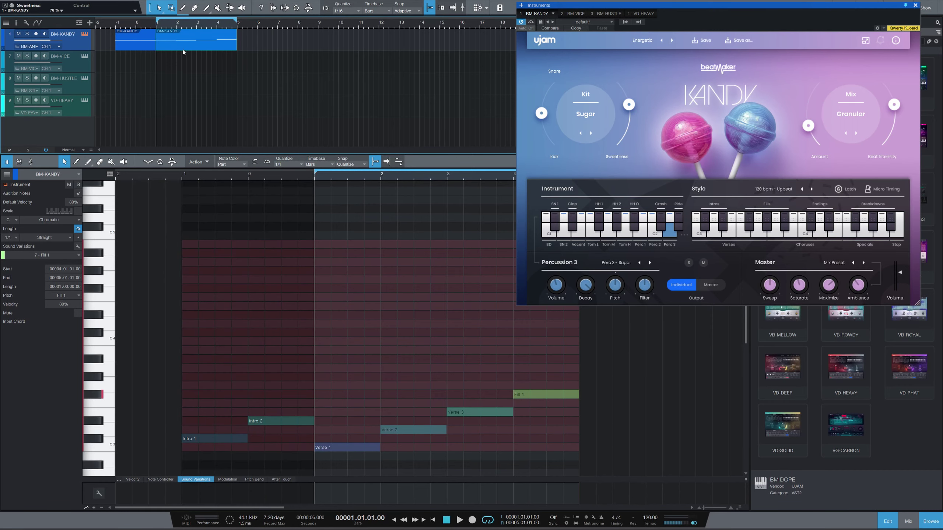
{"action": "key", "text": "d"}
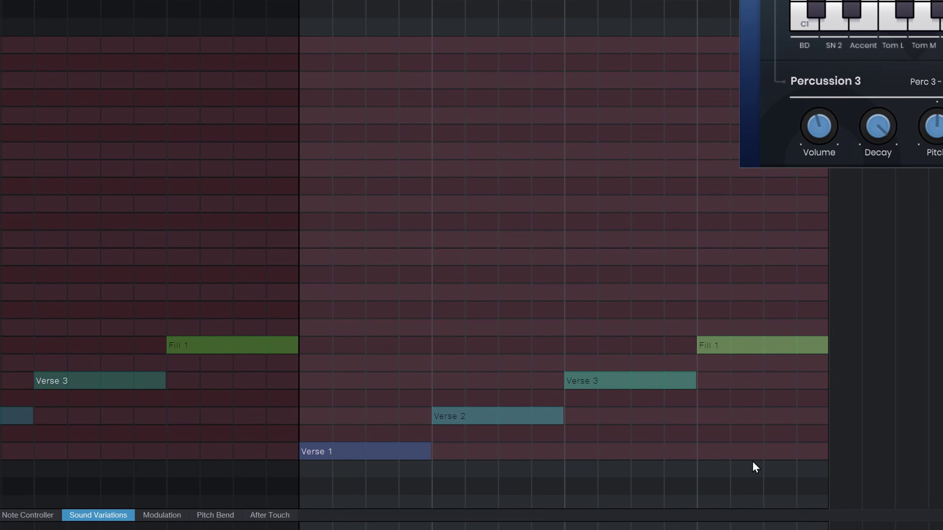
Step: Turn the copied verse notes into Verse 4 and Verse 5, deleting Chorus 1 and lengthening Verse 5
{"action": "left_click_drag", "start_coordinate": [672, 478], "coordinate": [324, 296]}
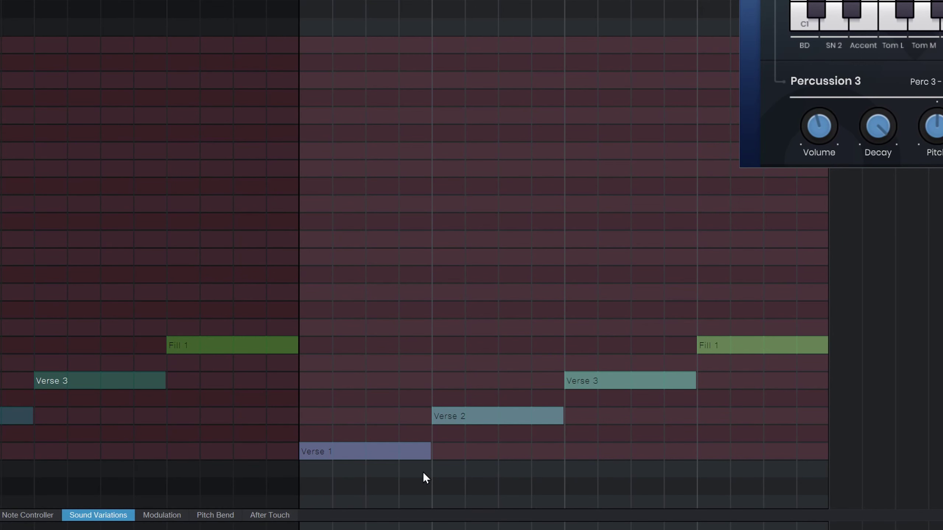
{"action": "left_click_drag", "start_coordinate": [343, 451], "coordinate": [345, 363]}
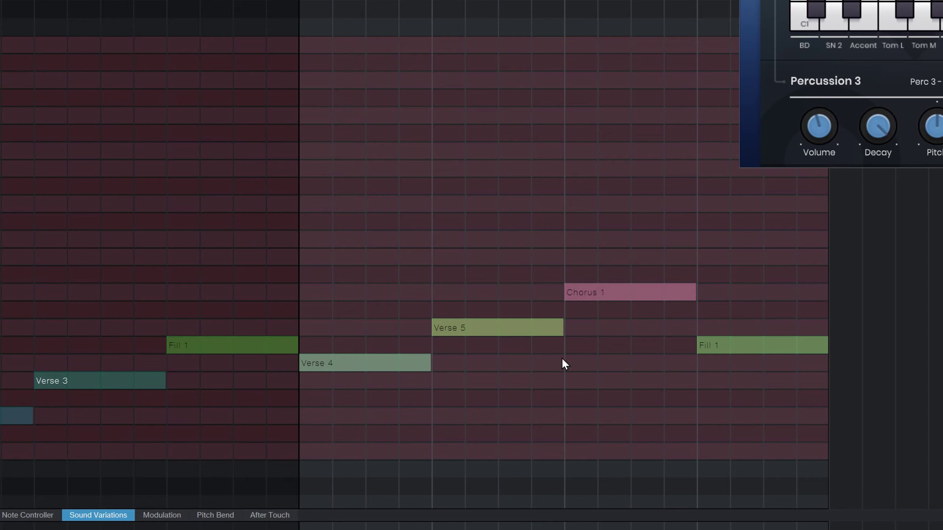
{"action": "left_click", "coordinate": [716, 346]}
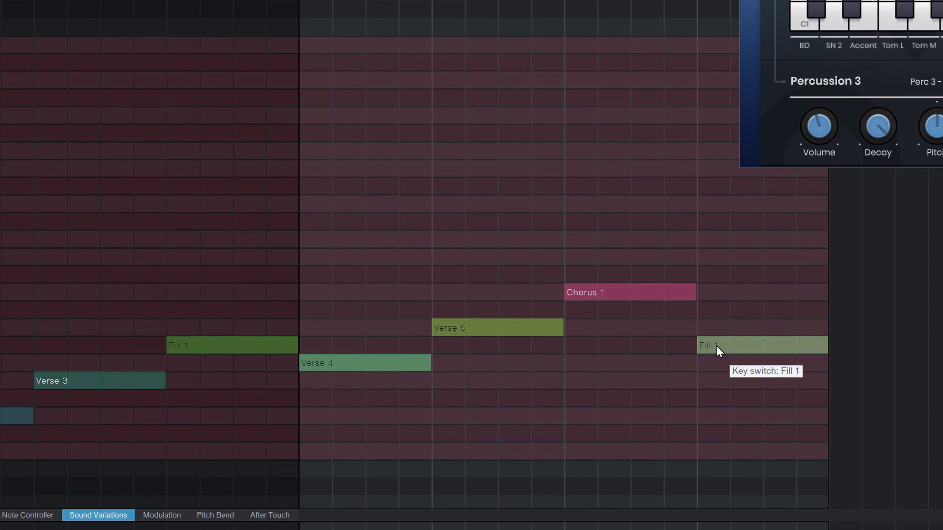
{"action": "left_click_drag", "start_coordinate": [716, 346], "coordinate": [704, 331]}
{"action": "left_click", "coordinate": [654, 296]}
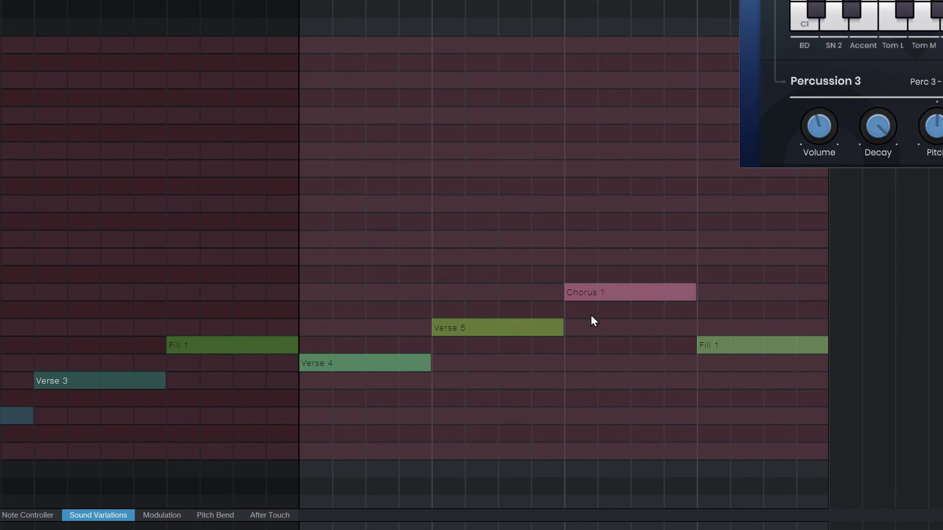
{"action": "key", "text": "Delete"}
{"action": "left_click_drag", "start_coordinate": [561, 331], "coordinate": [697, 331]}
Step: Add a Fill 2 note, shorten Verse 5 one bar, move Fill 2 after it, and add Fill 3
{"action": "left_click", "coordinate": [739, 351]}
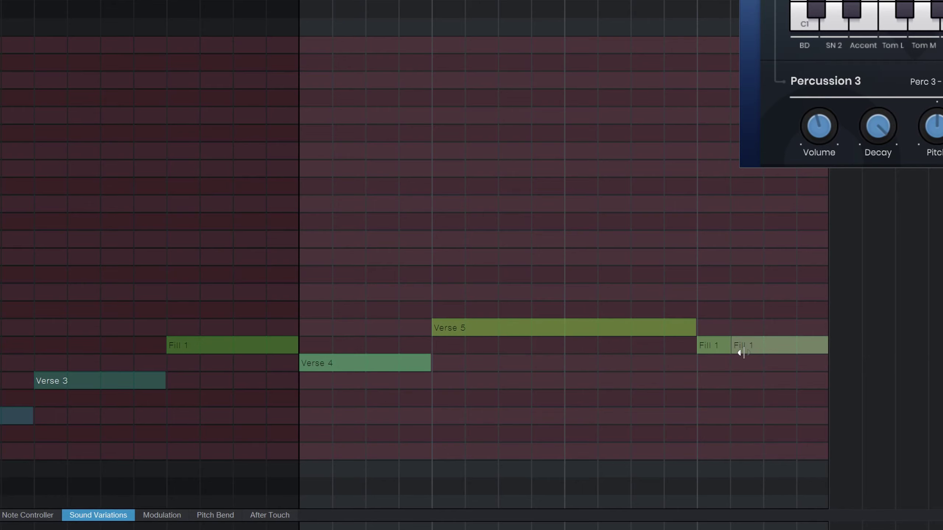
{"action": "key", "text": "ctrl+z"}
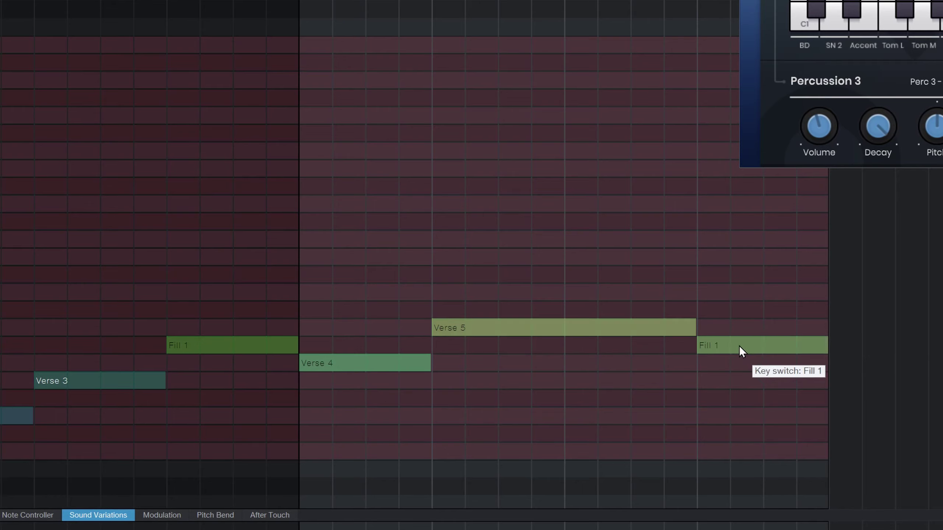
{"action": "left_click", "coordinate": [735, 295]}
{"action": "left_click_drag", "start_coordinate": [734, 297], "coordinate": [737, 314]}
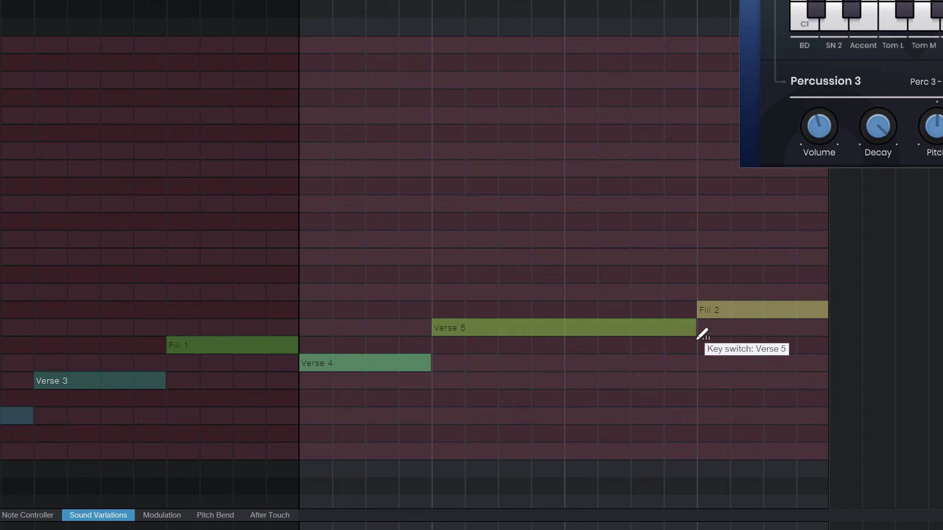
{"action": "left_click_drag", "start_coordinate": [697, 332], "coordinate": [584, 328]}
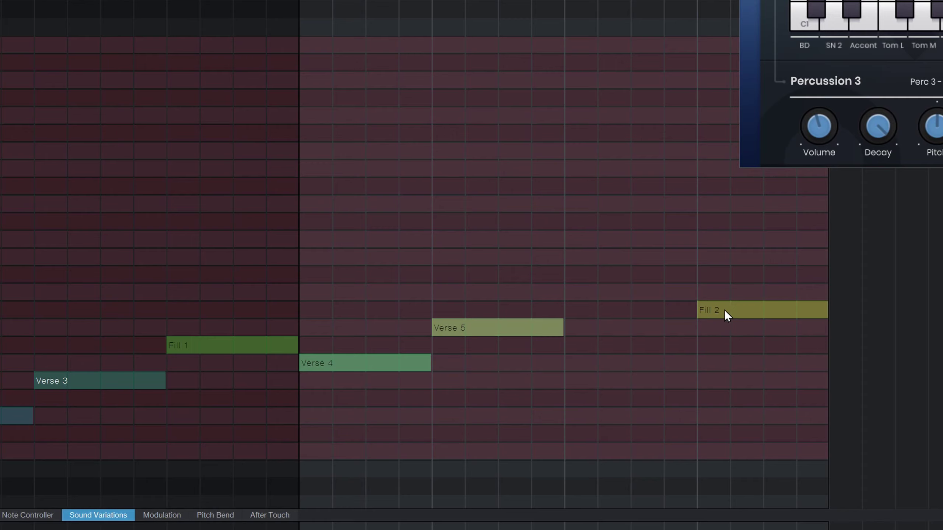
{"action": "left_click_drag", "start_coordinate": [724, 309], "coordinate": [587, 311]}
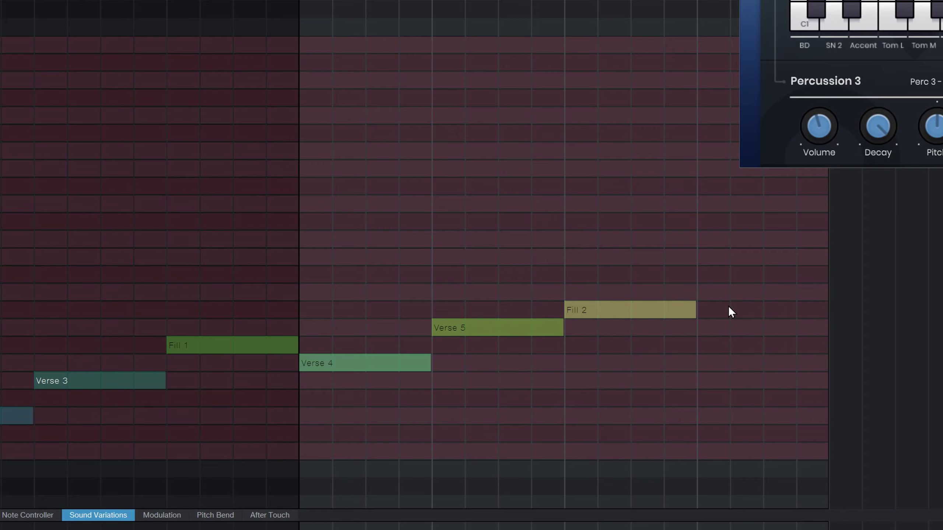
{"action": "left_click", "coordinate": [707, 293]}
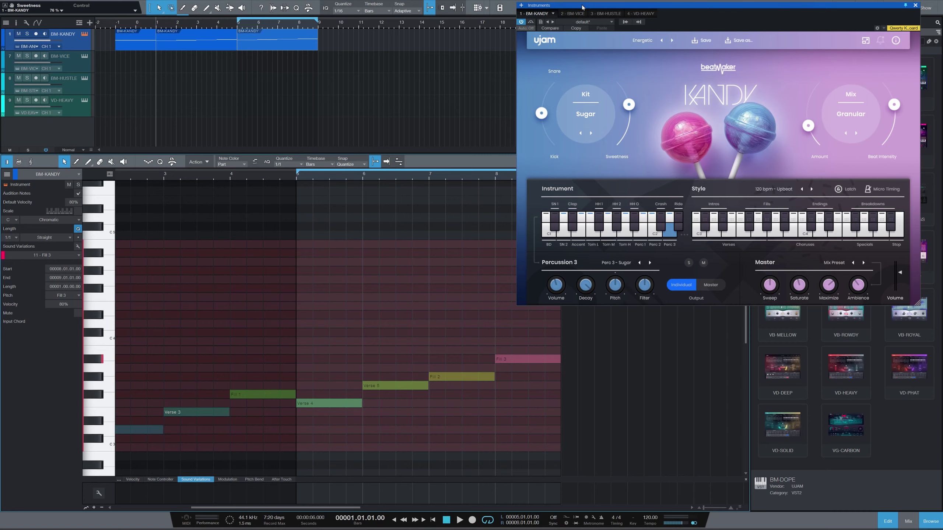
Step: Compare the notes of the first Kandy parts and audition a Kandy style pattern
{"action": "left_click", "coordinate": [212, 47]}
{"action": "left_click", "coordinate": [252, 48]}
{"action": "left_click", "coordinate": [210, 47]}
{"action": "left_click", "coordinate": [265, 48]}
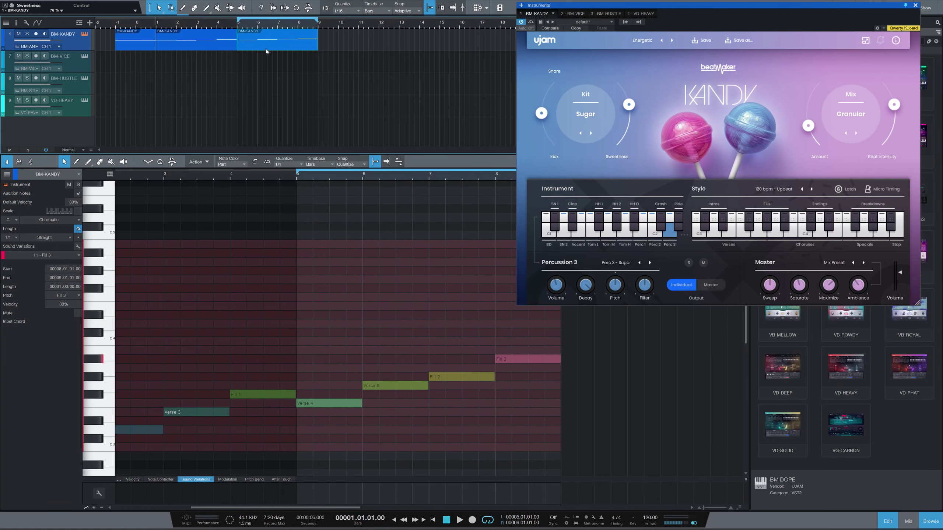
{"action": "left_click", "coordinate": [213, 47]}
{"action": "left_click", "coordinate": [246, 47]}
{"action": "left_click", "coordinate": [722, 236]}
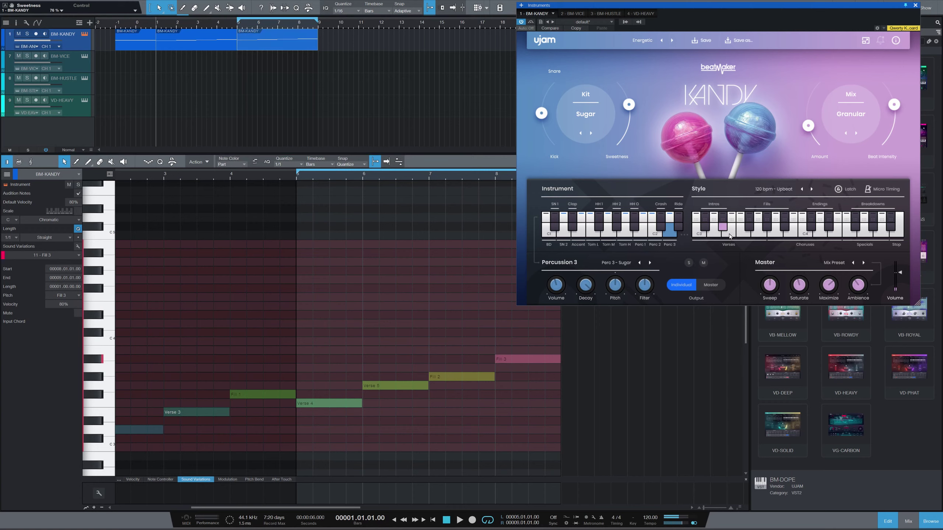
Step: Start playback from bar -1 with the loop stretched to begin near bar 1
{"action": "left_click", "coordinate": [116, 27]}
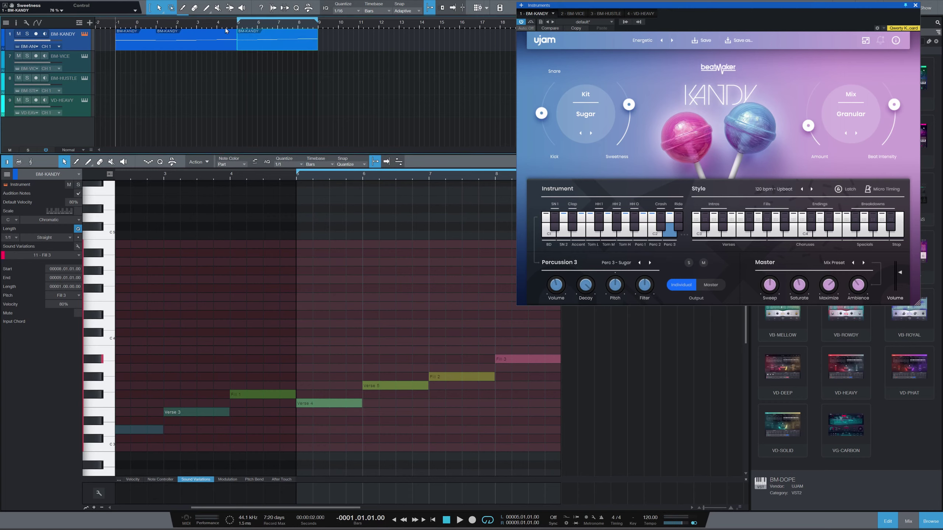
{"action": "left_click_drag", "start_coordinate": [236, 21], "coordinate": [169, 19]}
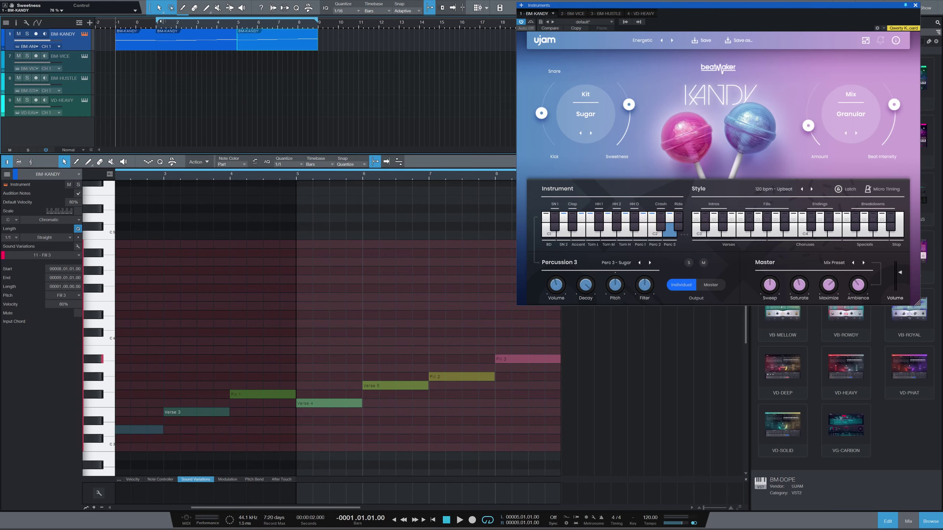
{"action": "key", "text": "space"}
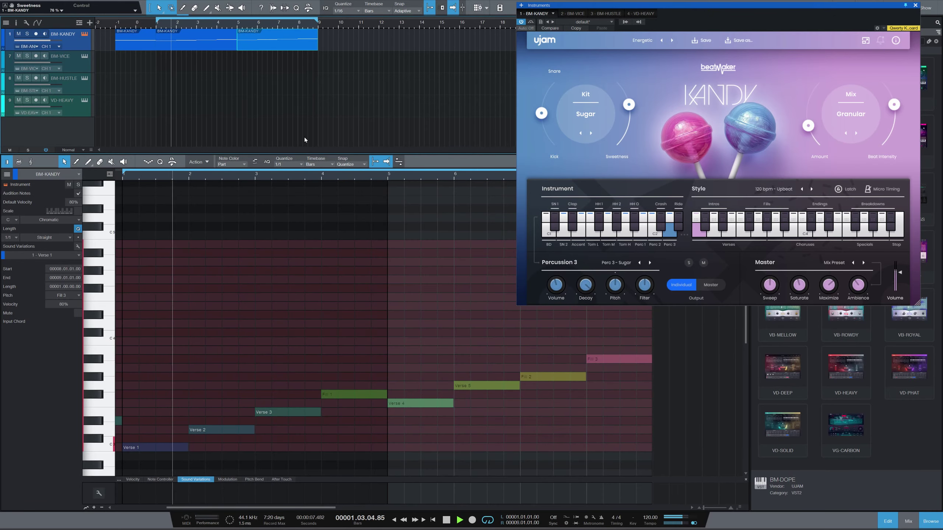
Step: Stop playback and duplicate both BM-KANDY parts to bars 9–17
{"action": "key", "text": "space"}
{"action": "key", "text": "p"}
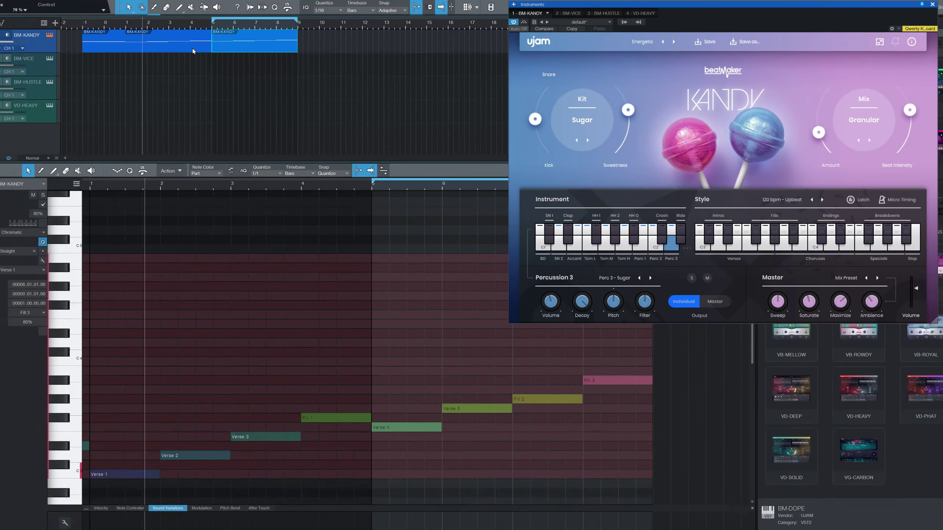
{"action": "left_click", "coordinate": [192, 49]}
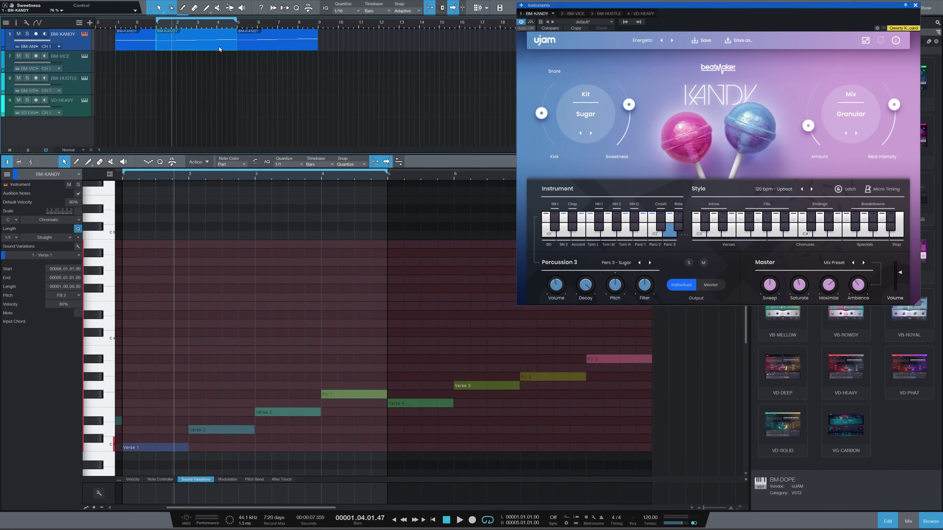
{"action": "left_click", "coordinate": [247, 43], "text": "shift"}
{"action": "key", "text": "d"}
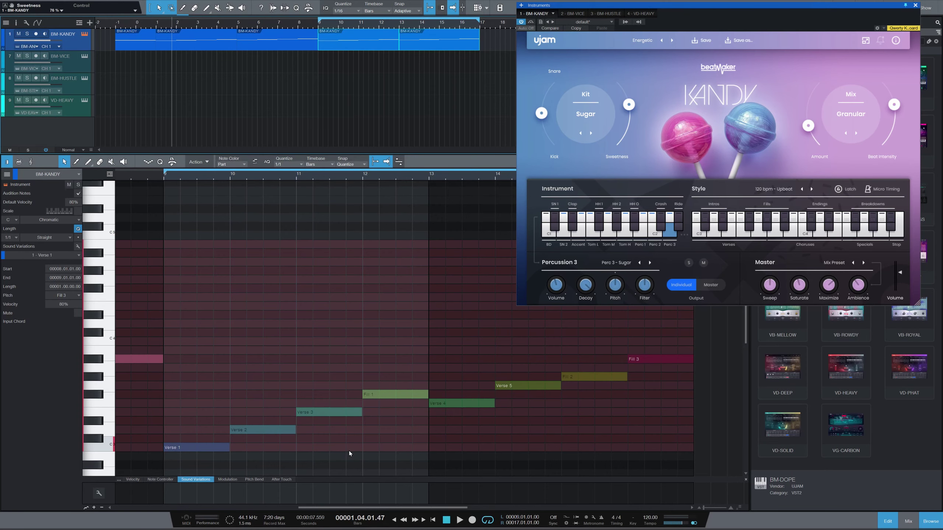
Step: Move the copy's Verse 1–3 notes to Chorus 1–3 and change End 1 to Chorus 3
{"action": "left_click_drag", "start_coordinate": [349, 451], "coordinate": [194, 398]}
{"action": "left_click_drag", "start_coordinate": [236, 477], "coordinate": [231, 234]}
{"action": "left_click_drag", "start_coordinate": [540, 127], "coordinate": [535, 175]}
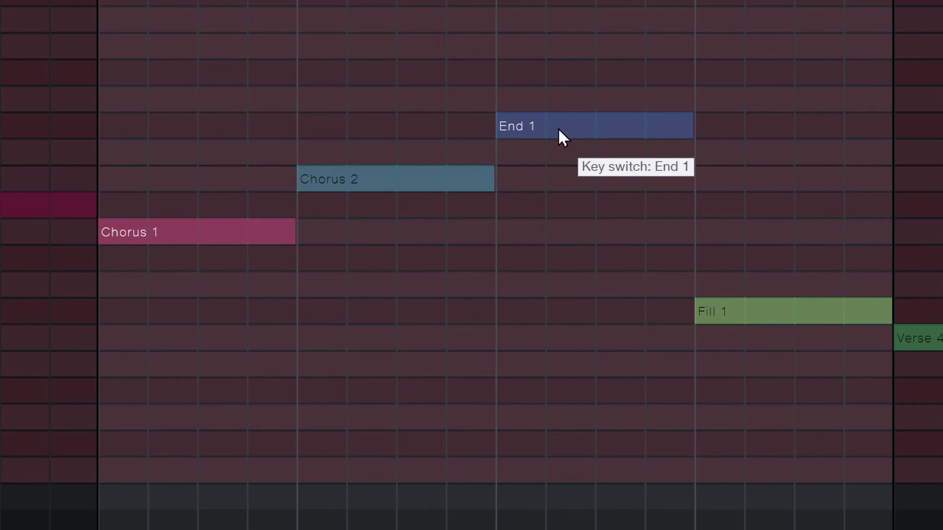
{"action": "left_click_drag", "start_coordinate": [511, 133], "coordinate": [508, 151]}
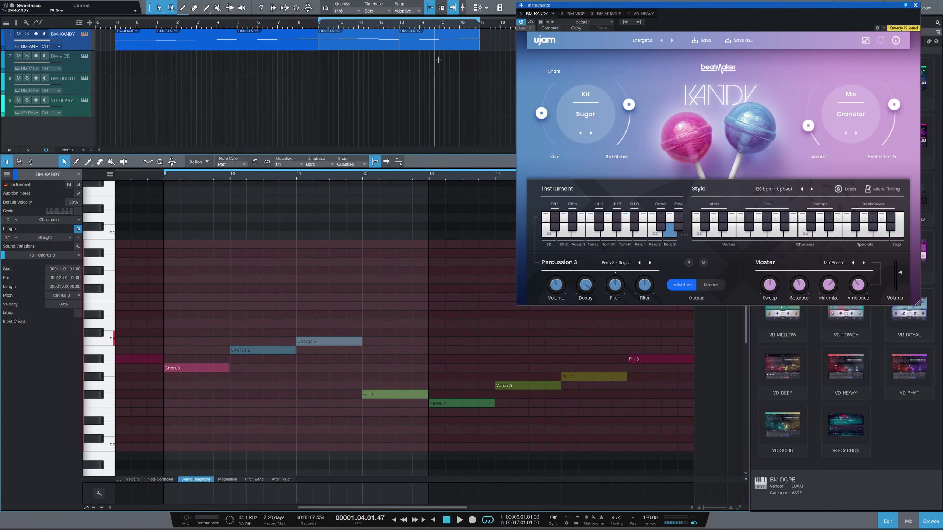
Step: Replace the bar-13 Kandy part with a duplicate of the bars 9–13 part
{"action": "left_click", "coordinate": [435, 49]}
{"action": "key", "text": "Delete"}
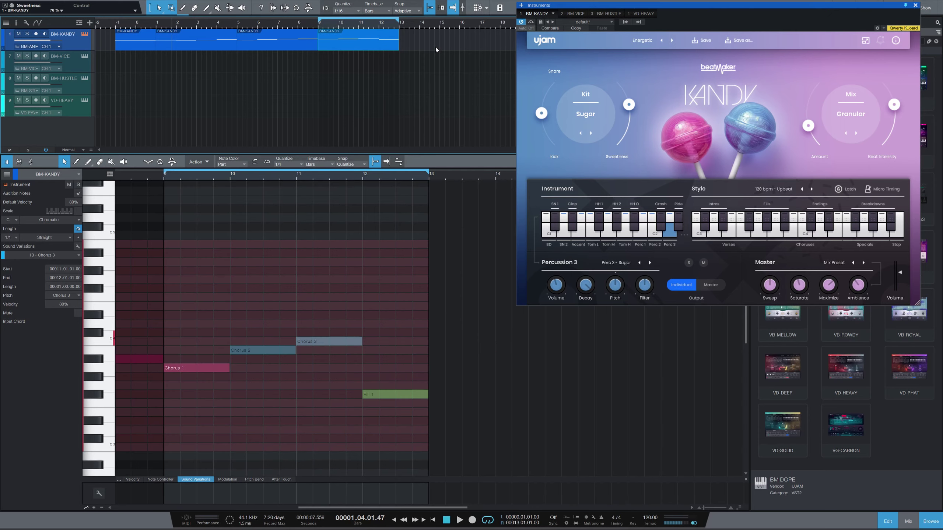
{"action": "key", "text": "d"}
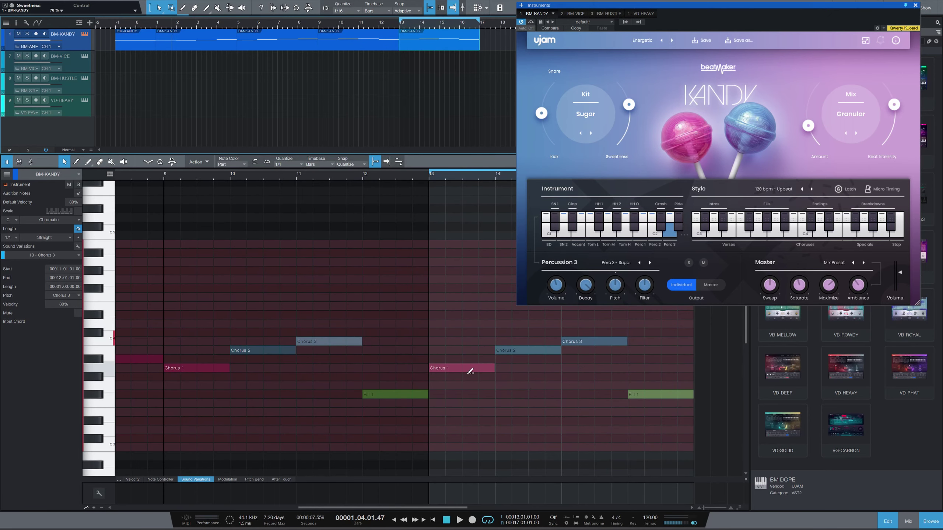
Step: Change the copy's notes to Chorus 4, Chorus 5, Fill 3 and Fill 2
{"action": "left_click_drag", "start_coordinate": [461, 372], "coordinate": [437, 326]}
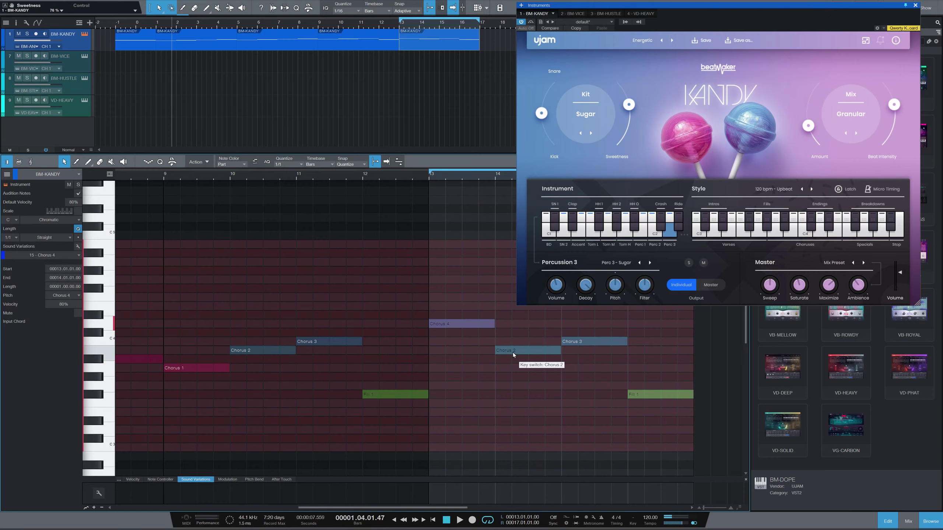
{"action": "left_click_drag", "start_coordinate": [501, 351], "coordinate": [500, 307]}
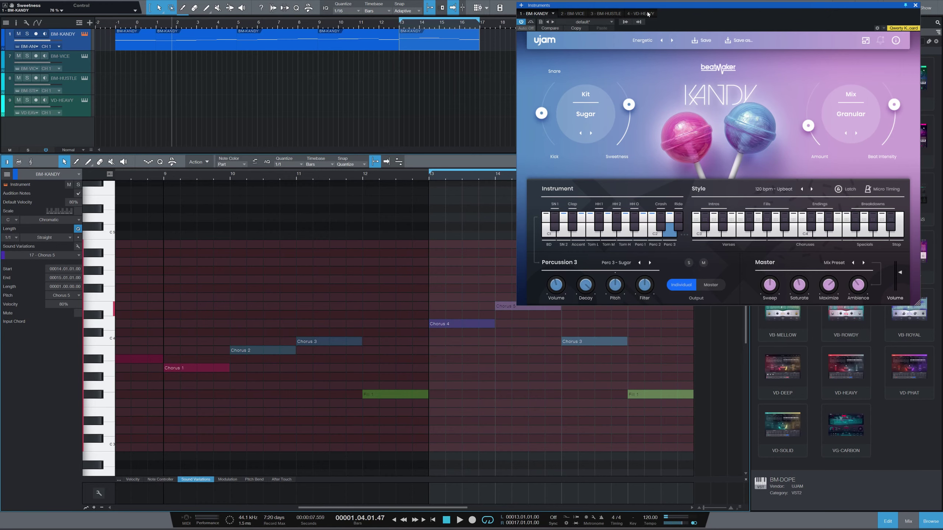
{"action": "left_click_drag", "start_coordinate": [653, 8], "coordinate": [202, 18]}
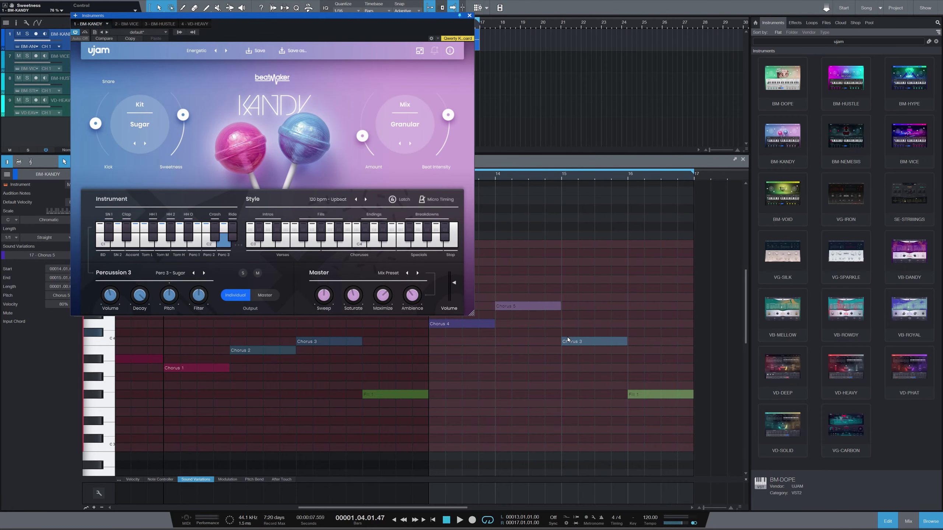
{"action": "left_click_drag", "start_coordinate": [572, 342], "coordinate": [566, 297]}
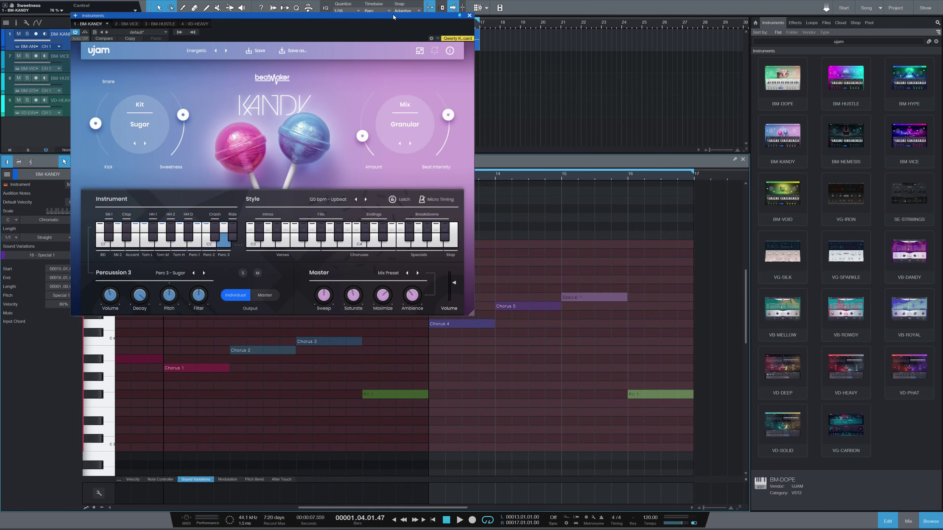
{"action": "left_click_drag", "start_coordinate": [393, 16], "coordinate": [293, 434]}
{"action": "left_click_drag", "start_coordinate": [653, 397], "coordinate": [651, 379]}
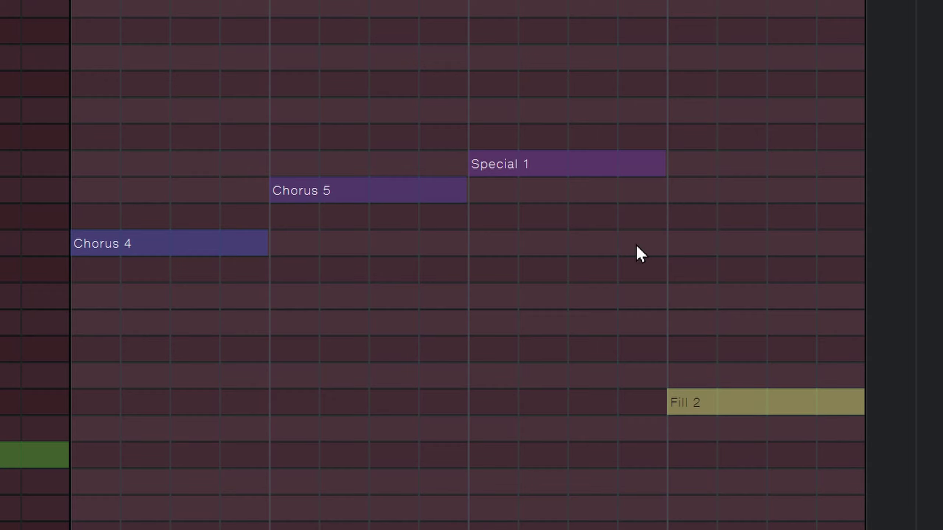
{"action": "left_click_drag", "start_coordinate": [554, 163], "coordinate": [583, 385]}
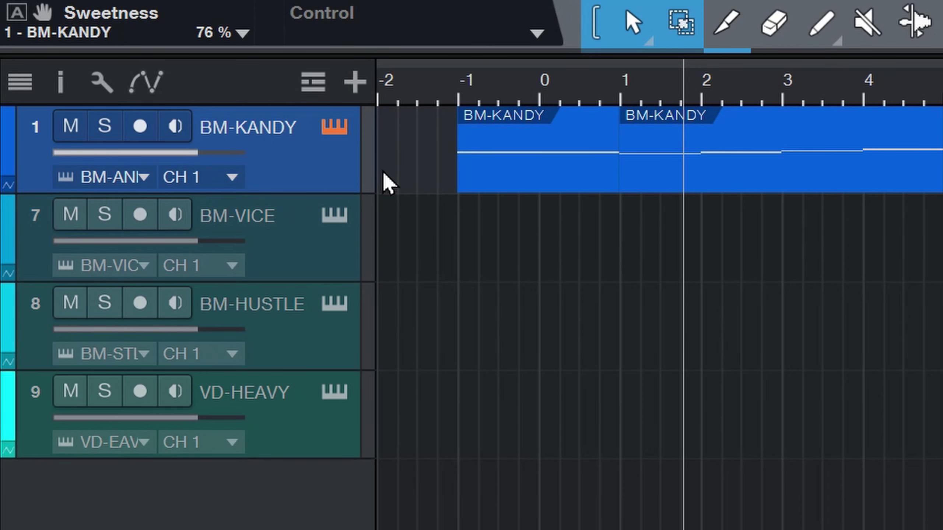
Step: Widen the track list, show the arranger track, and add Intro and Verse sections
{"action": "left_click_drag", "start_coordinate": [379, 188], "coordinate": [550, 210]}
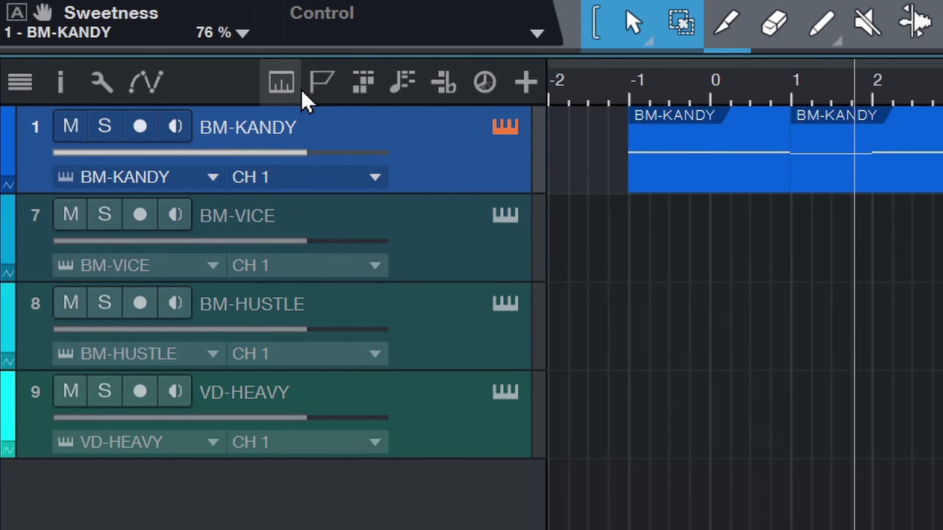
{"action": "left_click", "coordinate": [366, 87]}
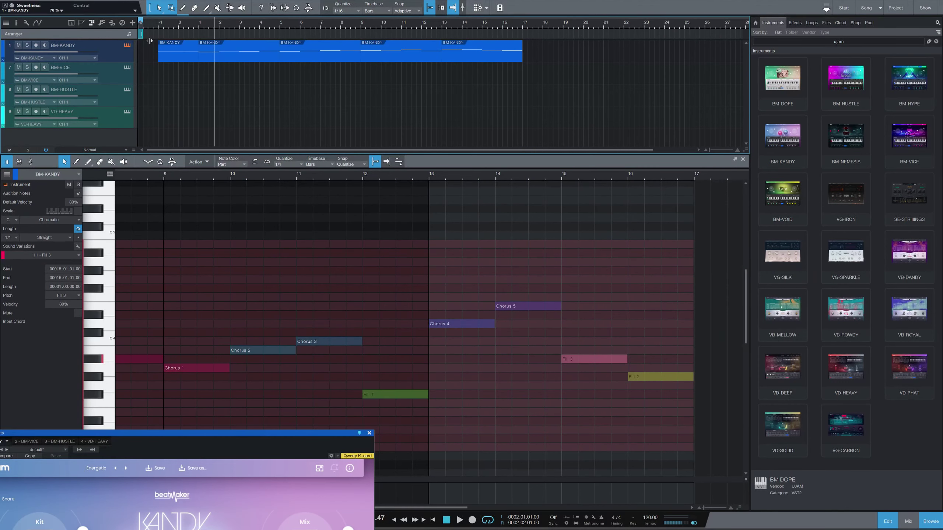
{"action": "left_click_drag", "start_coordinate": [142, 35], "coordinate": [205, 38]}
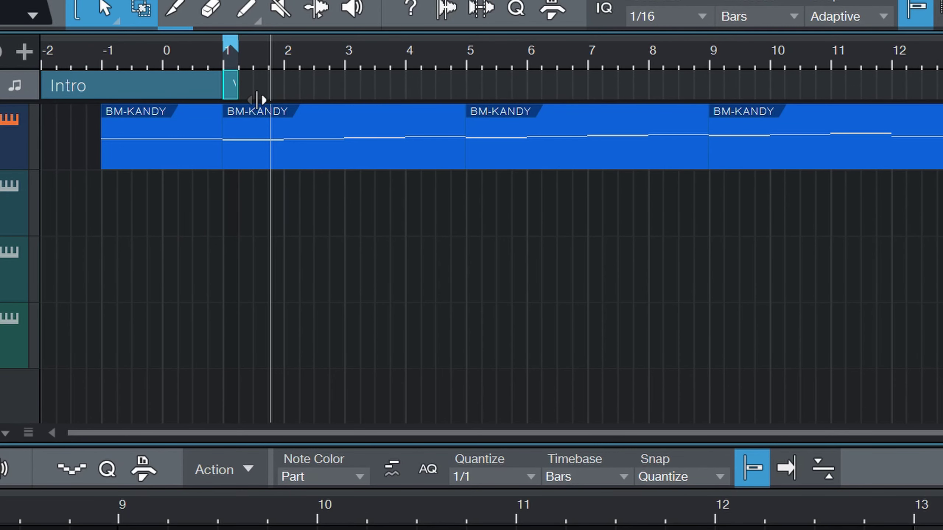
{"action": "left_click_drag", "start_coordinate": [209, 37], "coordinate": [219, 38]}
Step: Stretch the Verse section to bar 9 and add a Chorus section from bar 9 to 17
{"action": "left_click_drag", "start_coordinate": [283, 99], "coordinate": [727, 110]}
{"action": "left_click", "coordinate": [753, 93]}
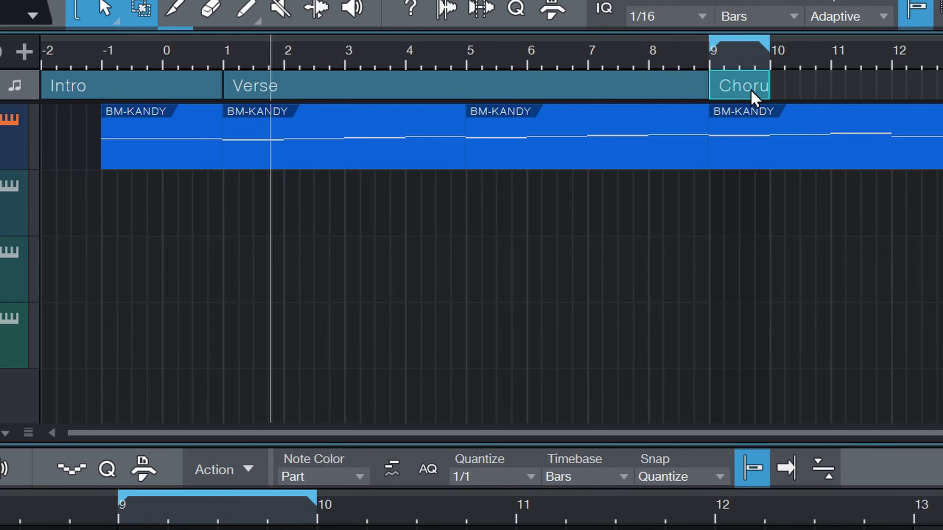
{"action": "left_click_drag", "start_coordinate": [785, 101], "coordinate": [942, 95]}
{"action": "left_click_drag", "start_coordinate": [489, 37], "coordinate": [522, 37]}
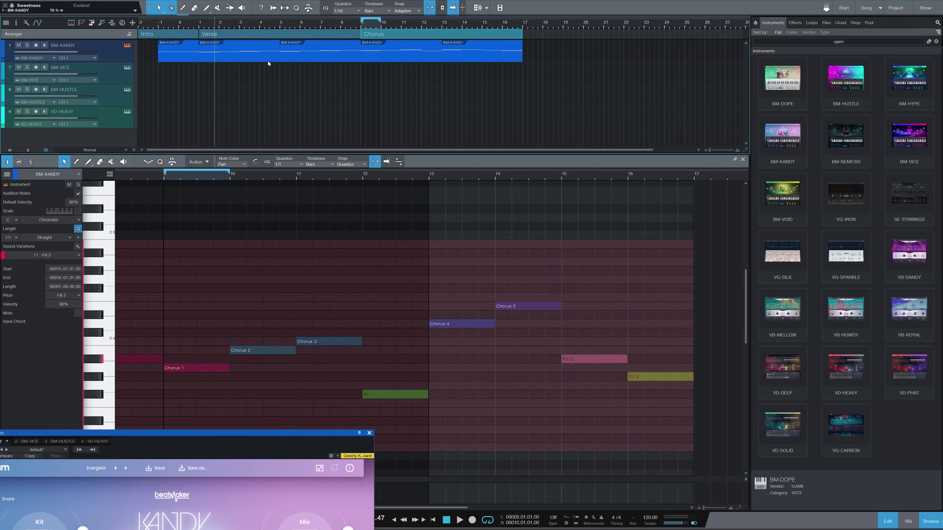
Step: Make the BM-KANDY track taller, move the plugin window aside, and zoom the piano roll out
{"action": "left_click_drag", "start_coordinate": [247, 433], "coordinate": [362, 151]}
{"action": "left_click_drag", "start_coordinate": [133, 69], "coordinate": [130, 138]}
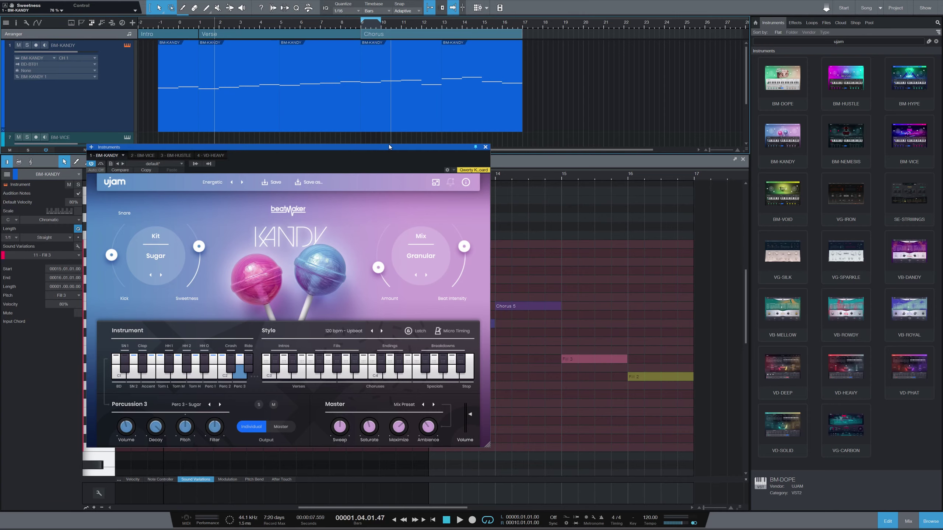
{"action": "left_click_drag", "start_coordinate": [383, 147], "coordinate": [269, 214]}
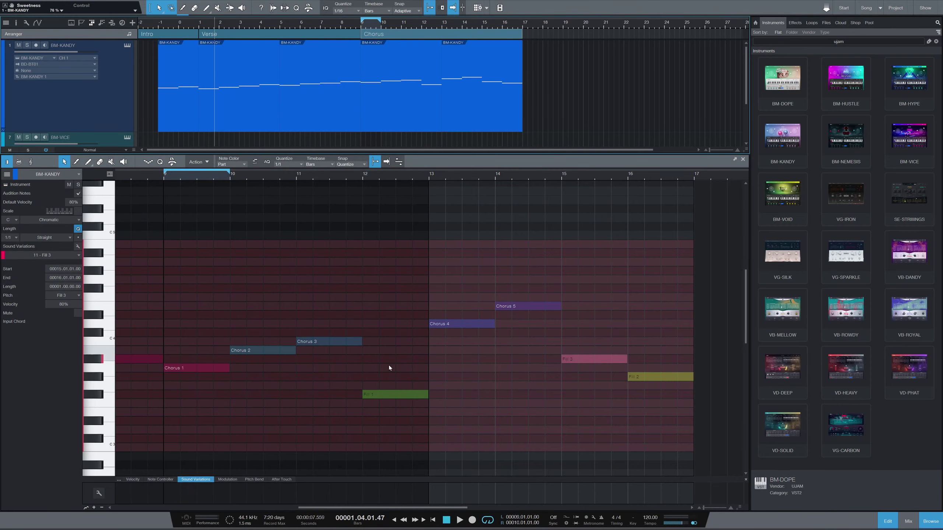
{"action": "key", "text": "w"}
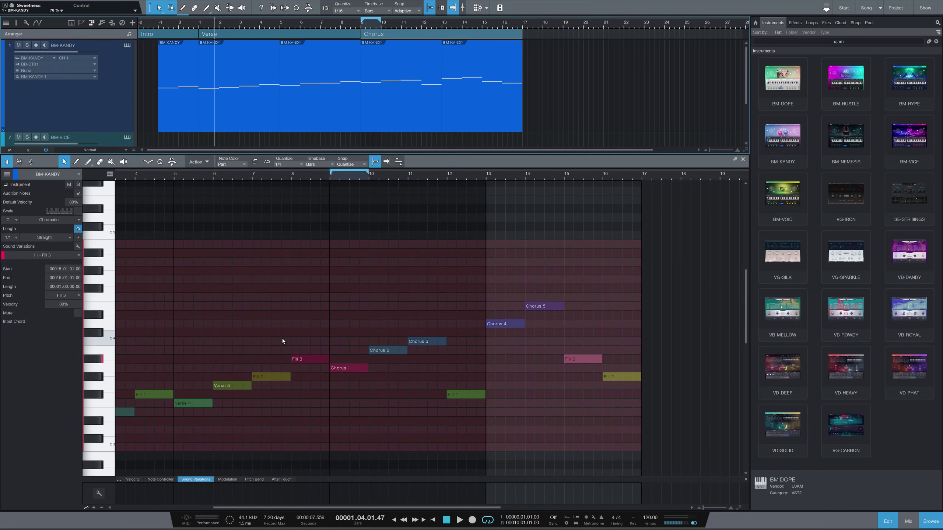
{"action": "key", "text": "w"}
{"action": "key", "text": "w"}
{"action": "key", "text": "w"}
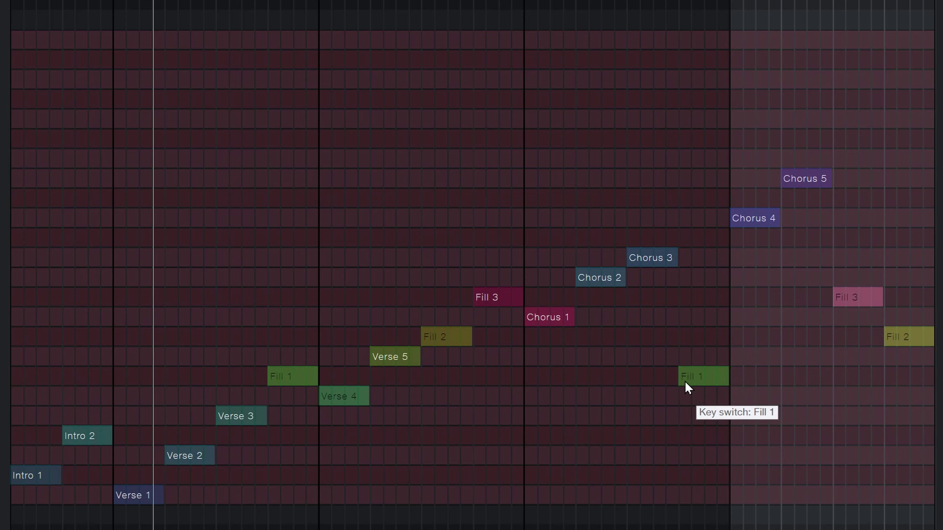
Step: Copy Fill 1 up as End 1, change the bar-15 Fill 3 to Breakdown 1, and loop bars 1–17
{"action": "left_click_drag", "start_coordinate": [688, 379], "coordinate": [691, 163]}
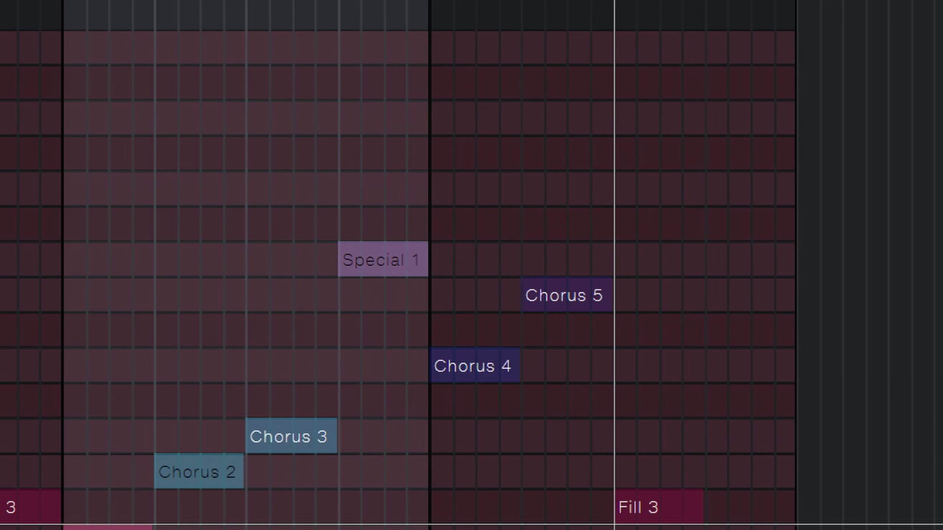
{"action": "left_click_drag", "start_coordinate": [652, 516], "coordinate": [749, 124]}
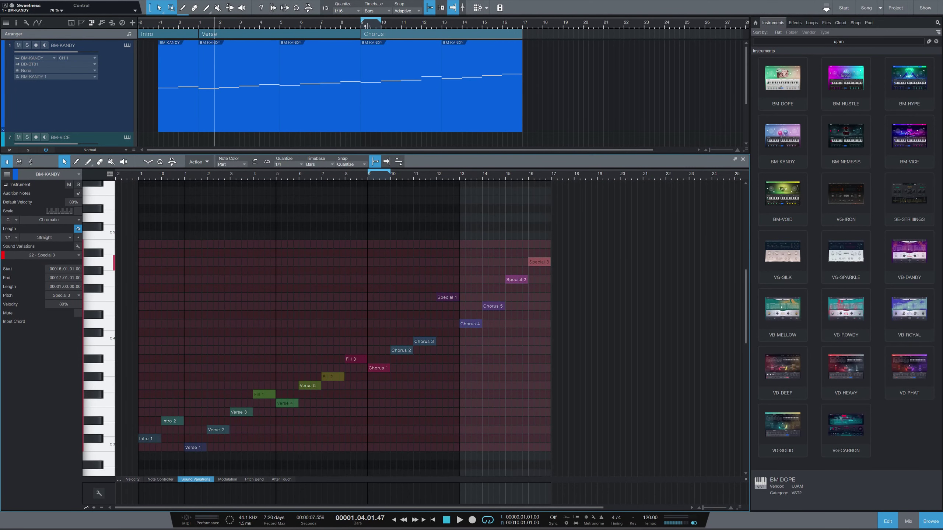
{"action": "left_click_drag", "start_coordinate": [365, 26], "coordinate": [204, 26]}
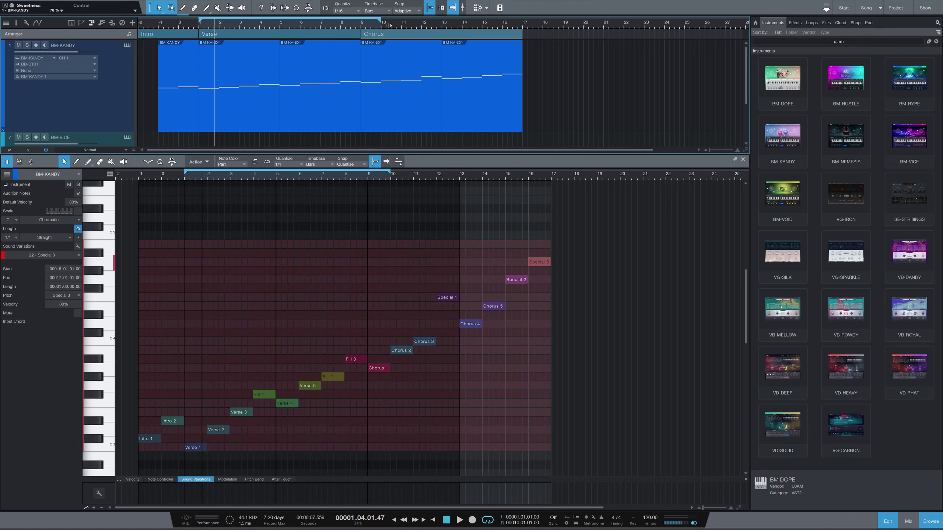
{"action": "left_click_drag", "start_coordinate": [394, 25], "coordinate": [519, 25]}
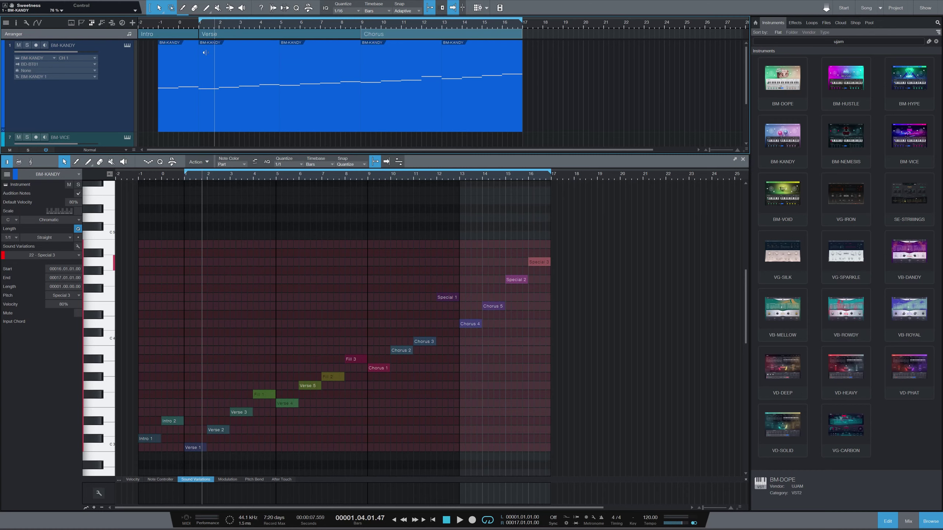
Step: Return to the song start and switch the BM-KANDY instrument to the Fancy preset
{"action": "left_click", "coordinate": [158, 29]}
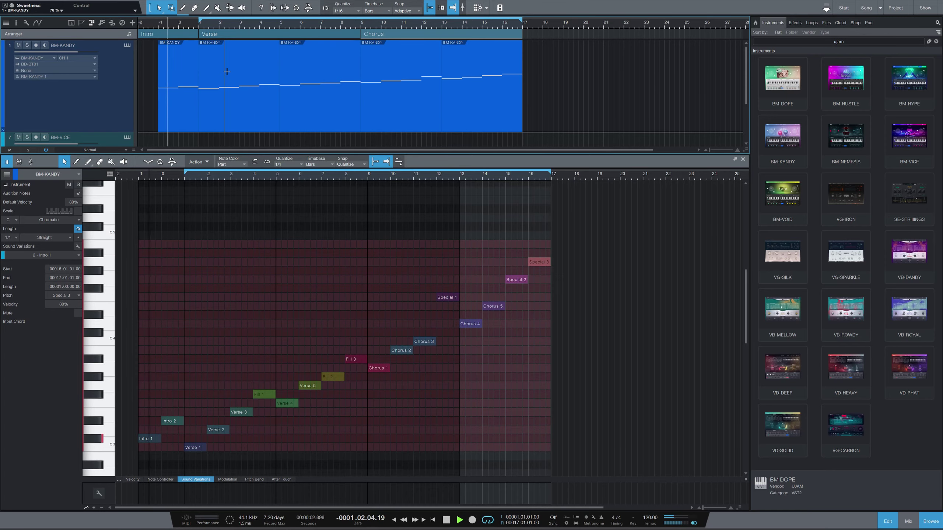
{"action": "left_click", "coordinate": [127, 45]}
{"action": "left_click_drag", "start_coordinate": [227, 212], "coordinate": [722, 89]}
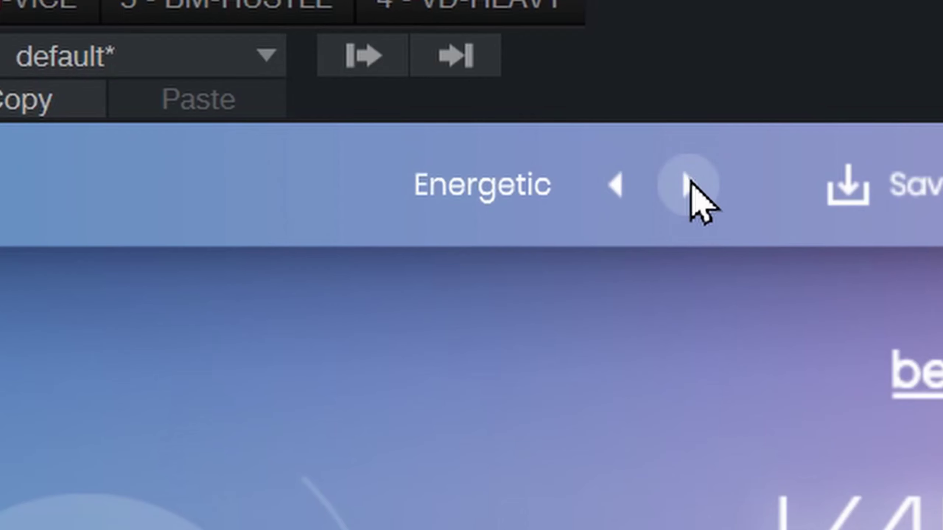
{"action": "left_click", "coordinate": [694, 182]}
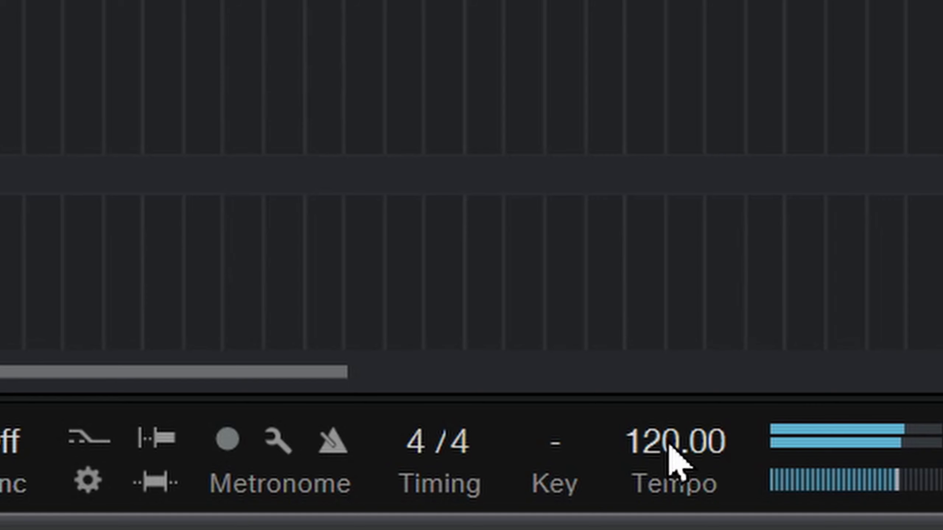
Step: Set the song tempo to 140 bpm
{"action": "left_click_drag", "start_coordinate": [649, 520], "coordinate": [652, 514]}
{"action": "left_click_drag", "start_coordinate": [692, 415], "coordinate": [694, 381]}
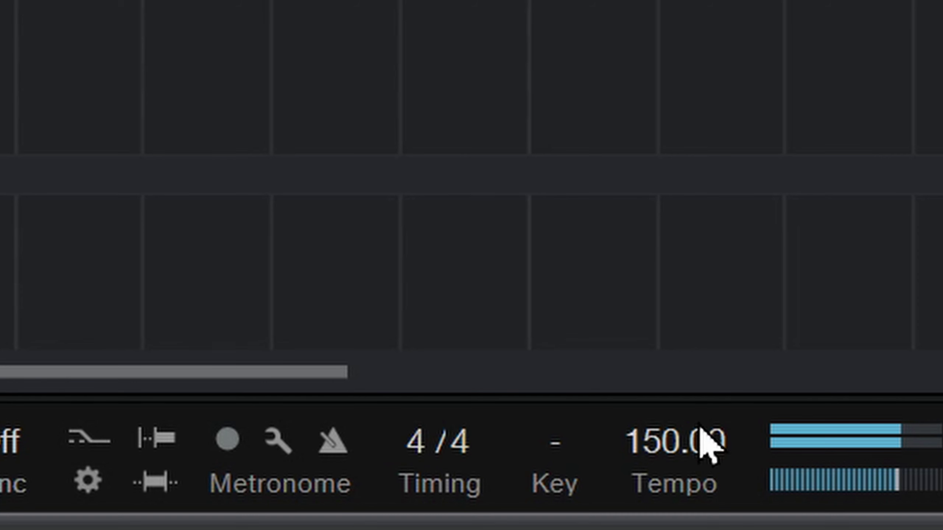
{"action": "scroll", "coordinate": [654, 520], "scroll_direction": "down", "scroll_amount": 4}
{"action": "scroll", "coordinate": [695, 482], "scroll_direction": "down", "scroll_amount": 8}
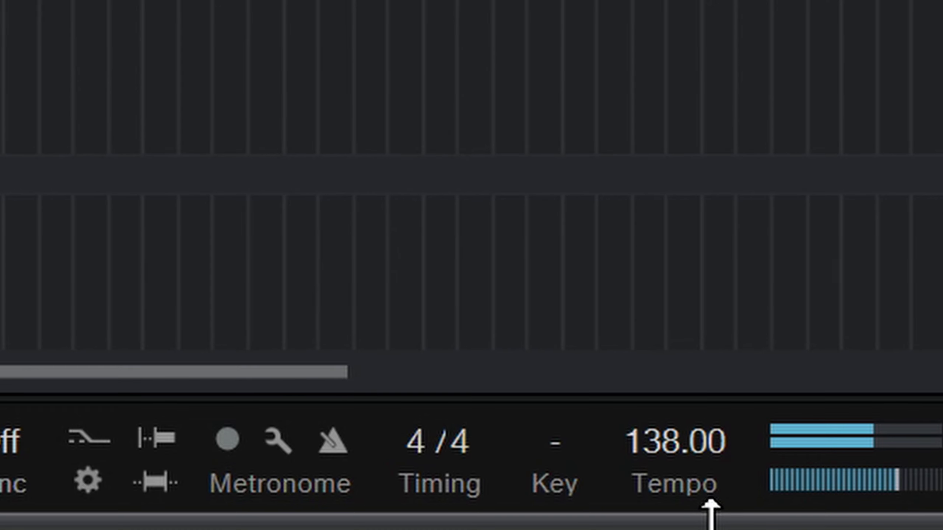
{"action": "scroll", "coordinate": [708, 506], "scroll_direction": "up", "scroll_amount": 2}
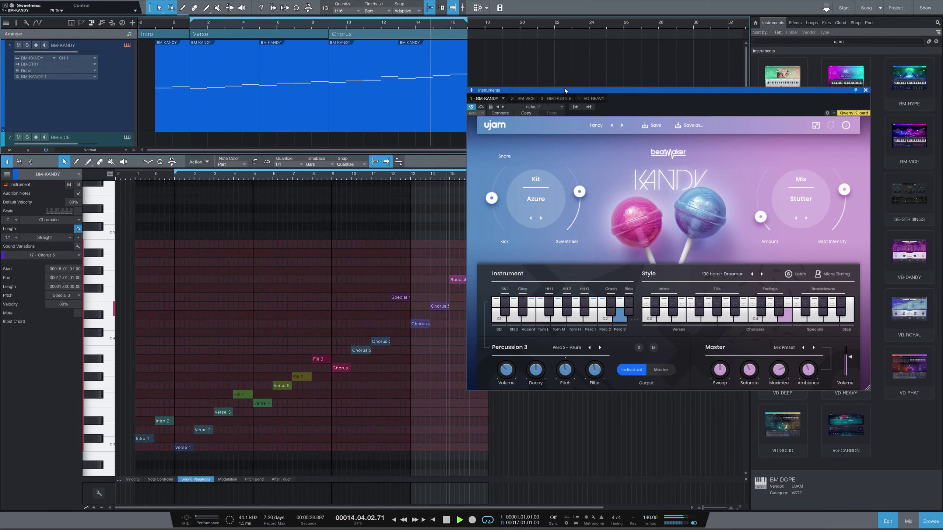
Step: Tweak Kandy's Sweetness to 30 %, the mix Amount, and the Beat Intensity
{"action": "left_click_drag", "start_coordinate": [560, 90], "coordinate": [669, 88]}
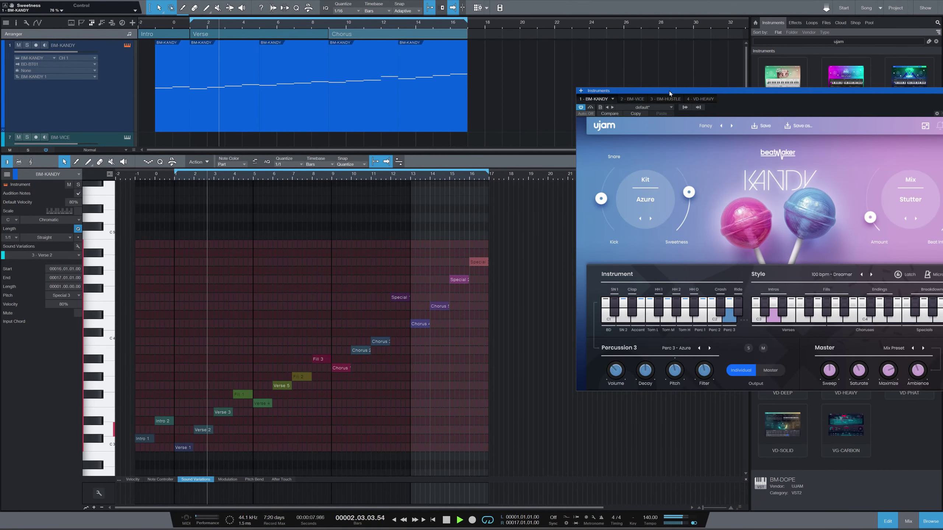
{"action": "left_click_drag", "start_coordinate": [668, 91], "coordinate": [576, 93]}
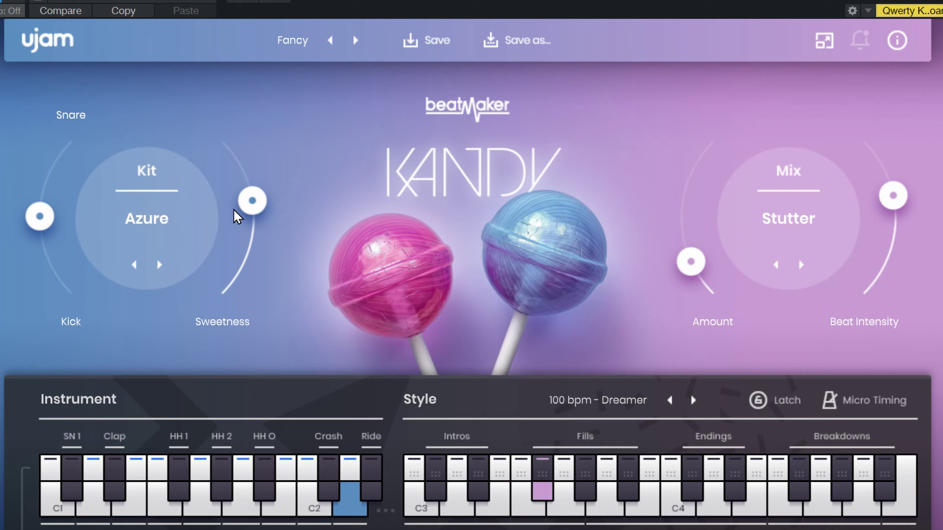
{"action": "left_click_drag", "start_coordinate": [251, 201], "coordinate": [233, 129]}
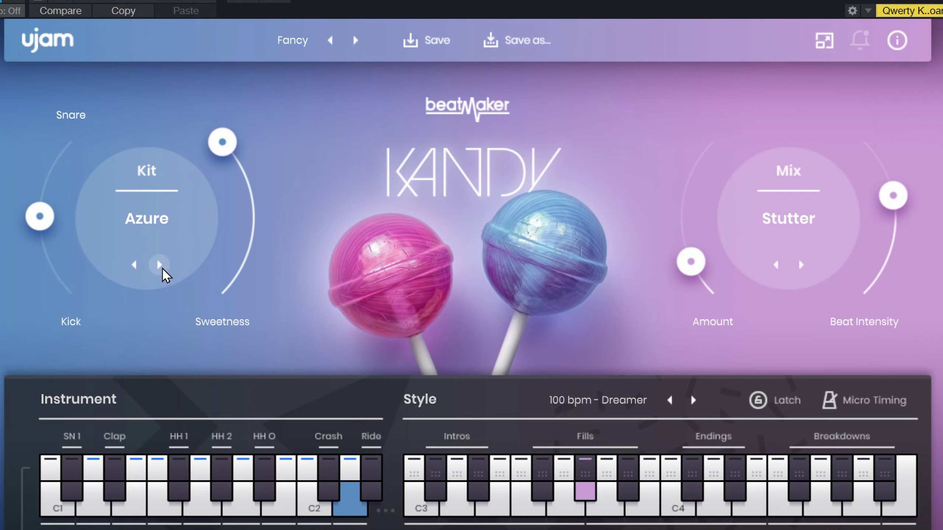
{"action": "left_click_drag", "start_coordinate": [38, 214], "coordinate": [98, 219]}
{"action": "left_click_drag", "start_coordinate": [691, 264], "coordinate": [688, 210]}
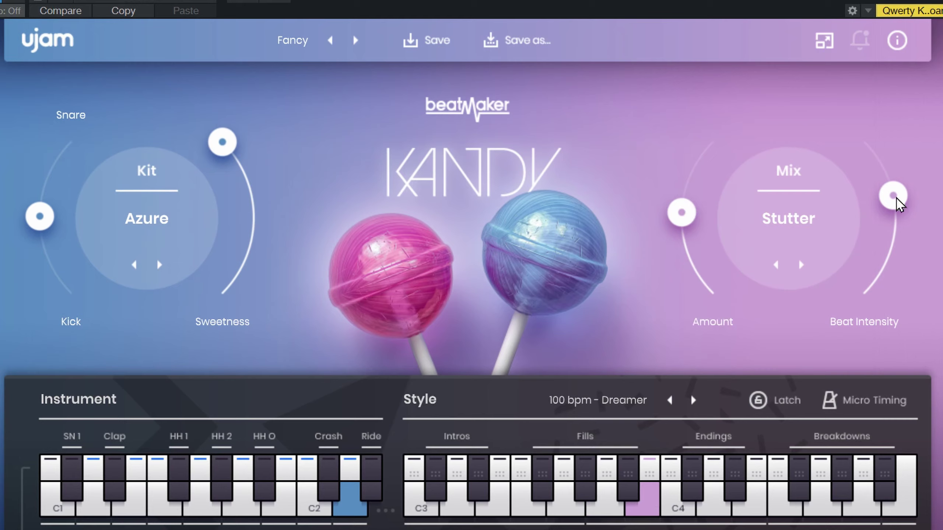
{"action": "left_click_drag", "start_coordinate": [897, 204], "coordinate": [879, 160]}
{"action": "left_click_drag", "start_coordinate": [681, 213], "coordinate": [707, 141]}
Step: Try the Granular mix and settle on Reflect
{"action": "left_click", "coordinate": [801, 264]}
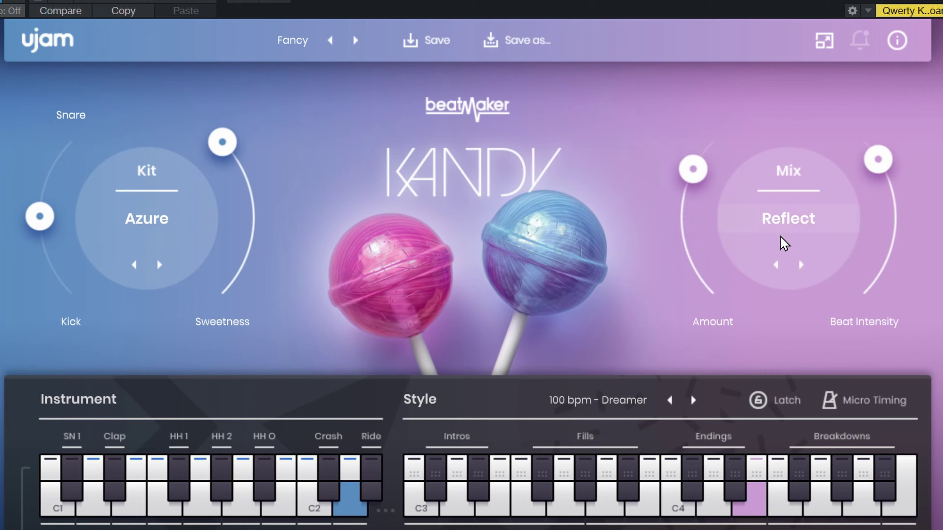
{"action": "left_click", "coordinate": [801, 265]}
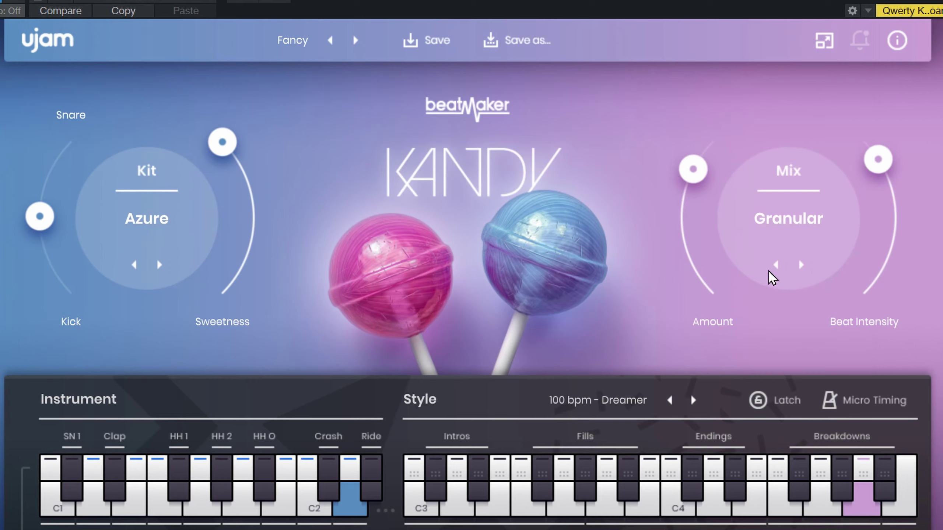
{"action": "left_click", "coordinate": [776, 265]}
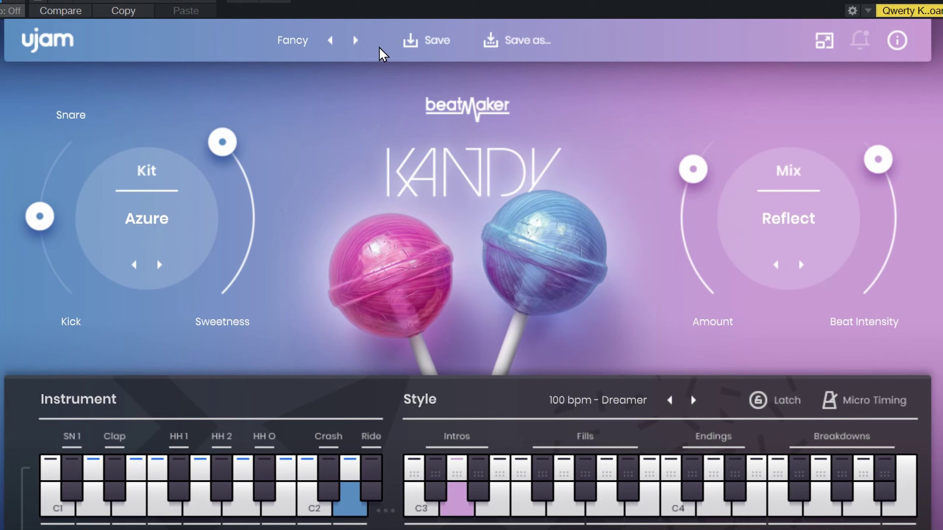
Step: Step presets through Fidget and Garidge to Gush, and enlarge the arranger to show tracks 7–9
{"action": "left_click", "coordinate": [356, 41]}
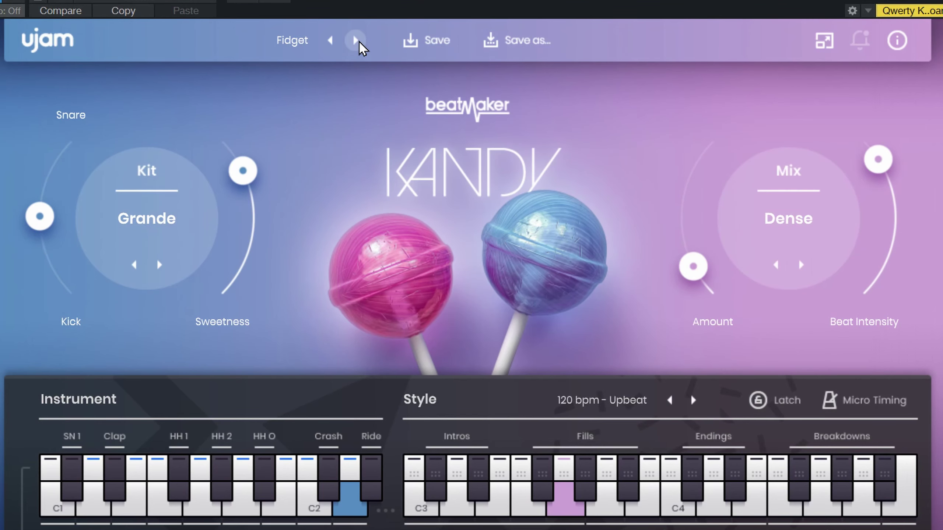
{"action": "left_click", "coordinate": [357, 40]}
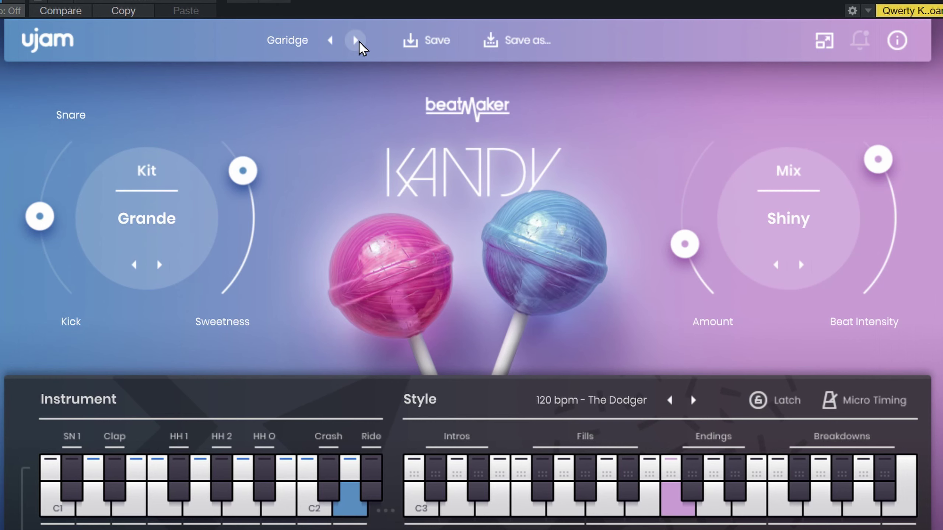
{"action": "left_click", "coordinate": [357, 41]}
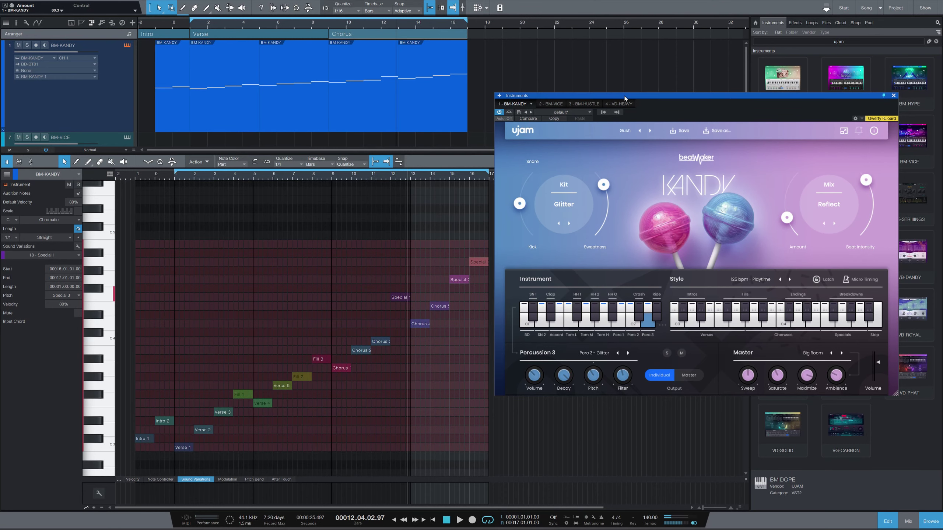
{"action": "left_click_drag", "start_coordinate": [624, 96], "coordinate": [646, 163]}
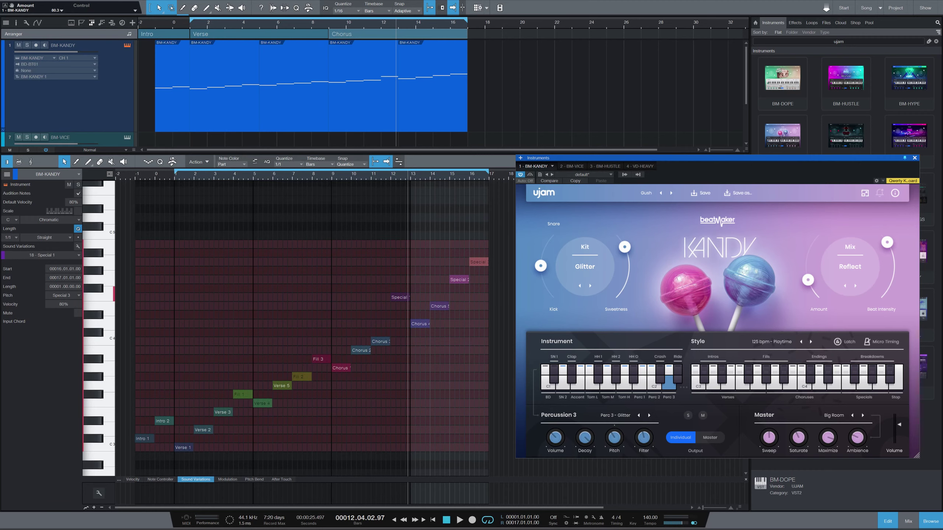
{"action": "left_click_drag", "start_coordinate": [260, 153], "coordinate": [260, 296]}
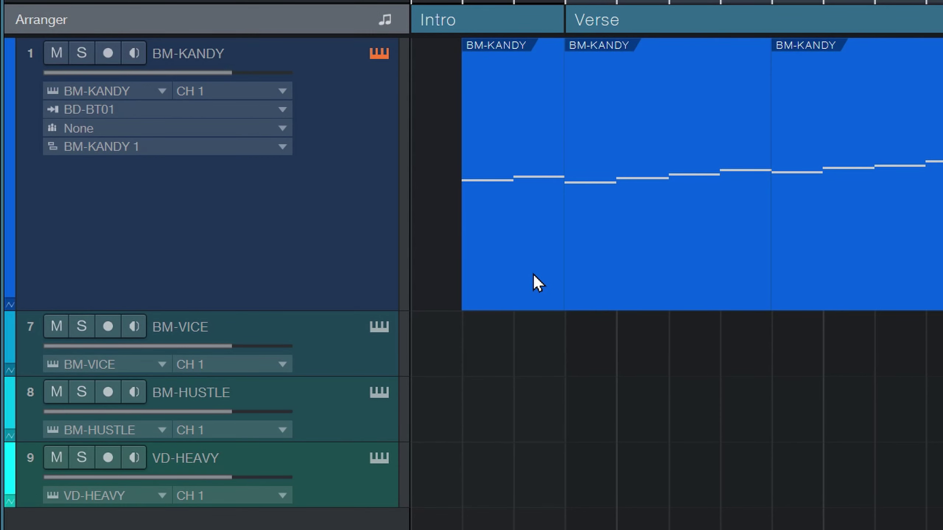
Step: Merge the four BM-KANDY events with G and copy the clip onto the other drum tracks
{"action": "left_click", "coordinate": [538, 282]}
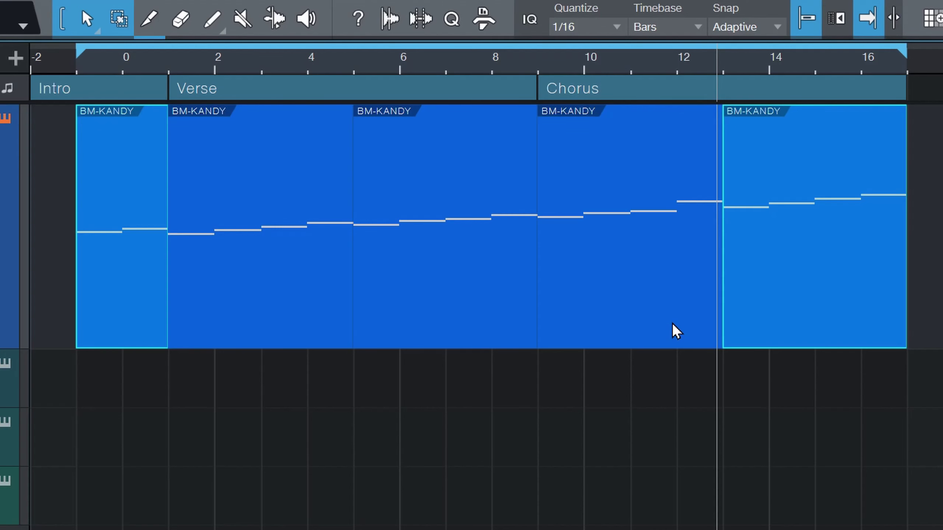
{"action": "left_click", "coordinate": [673, 330], "text": "shift"}
{"action": "left_click", "coordinate": [387, 341], "text": "shift"}
{"action": "left_click", "coordinate": [297, 343], "text": "shift"}
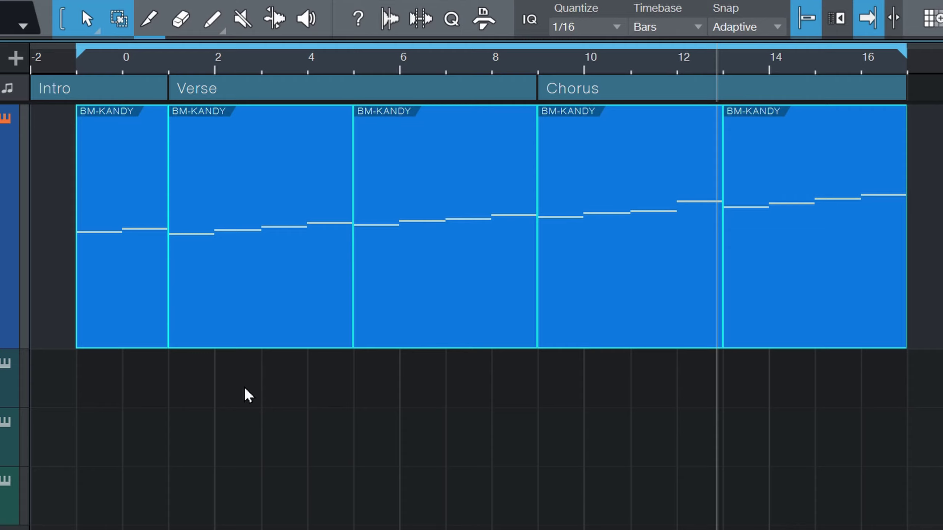
{"action": "key", "text": "g"}
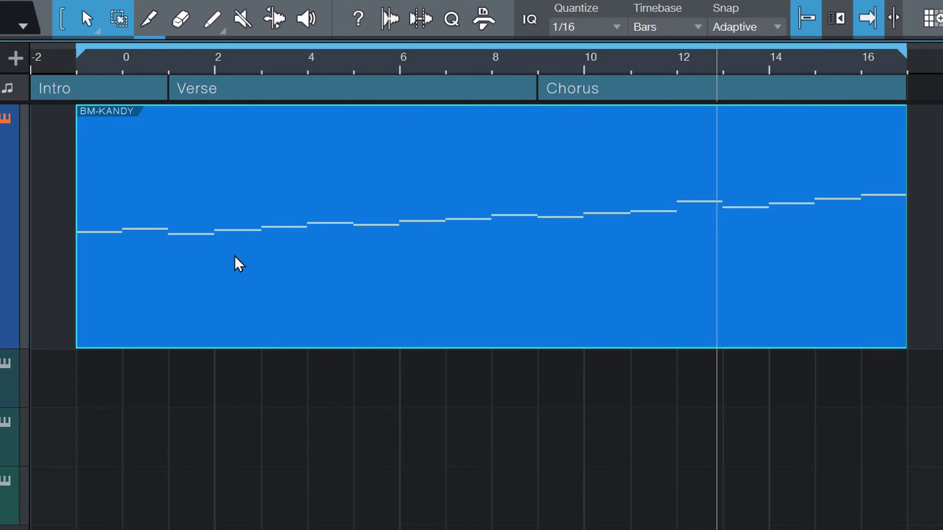
{"action": "left_click_drag", "start_coordinate": [162, 336], "coordinate": [191, 501]}
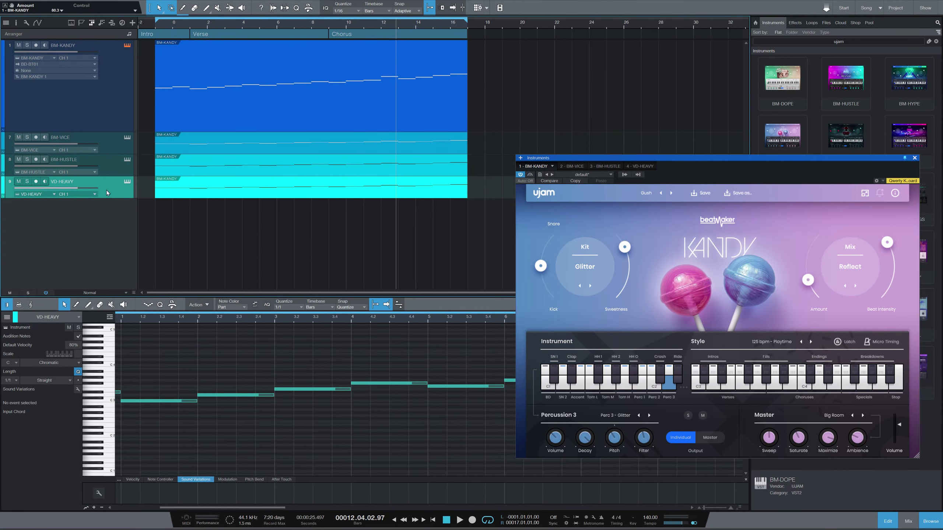
Step: Solo BM-VICE, play from the start, and open its instrument plugin
{"action": "left_click", "coordinate": [27, 137]}
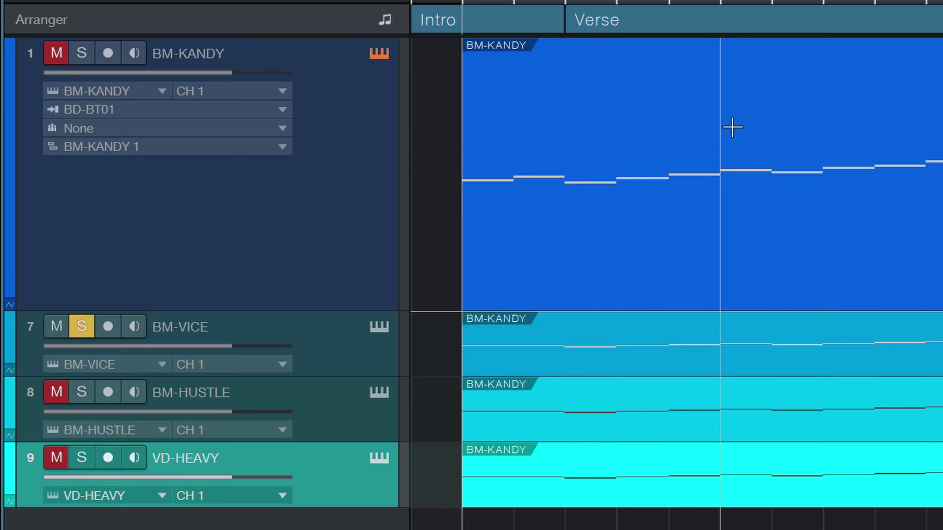
{"action": "key", "text": "space"}
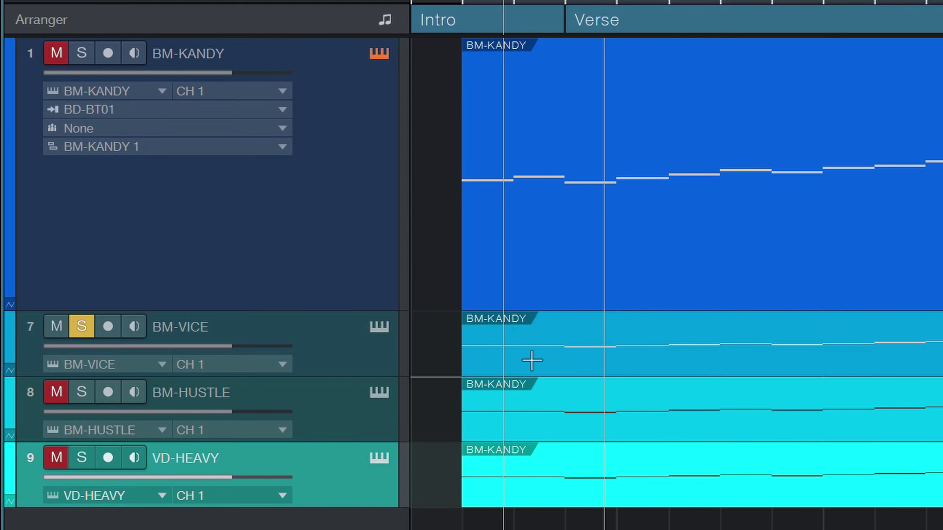
{"action": "left_click", "coordinate": [379, 326]}
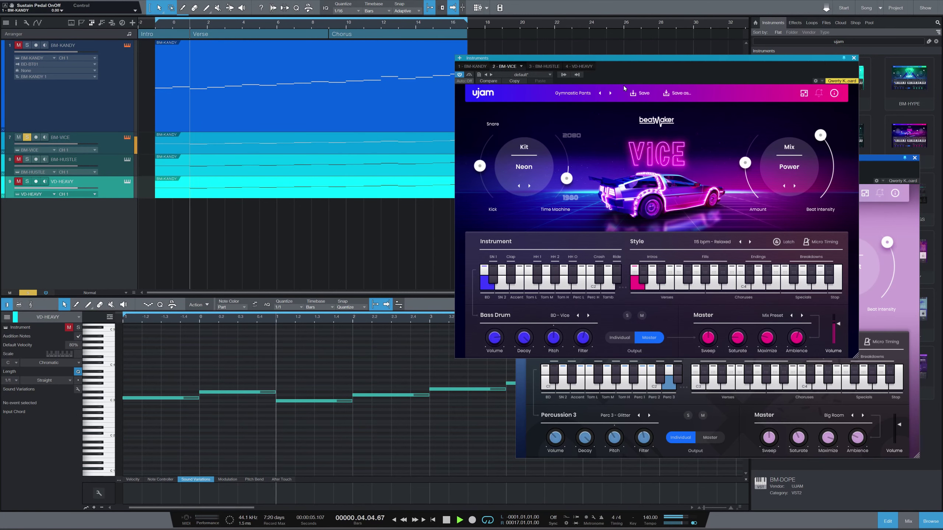
Step: Close the Kandy window and step the VICE presets through I'm Mad to Infrared Buzzard
{"action": "left_click", "coordinate": [908, 165]}
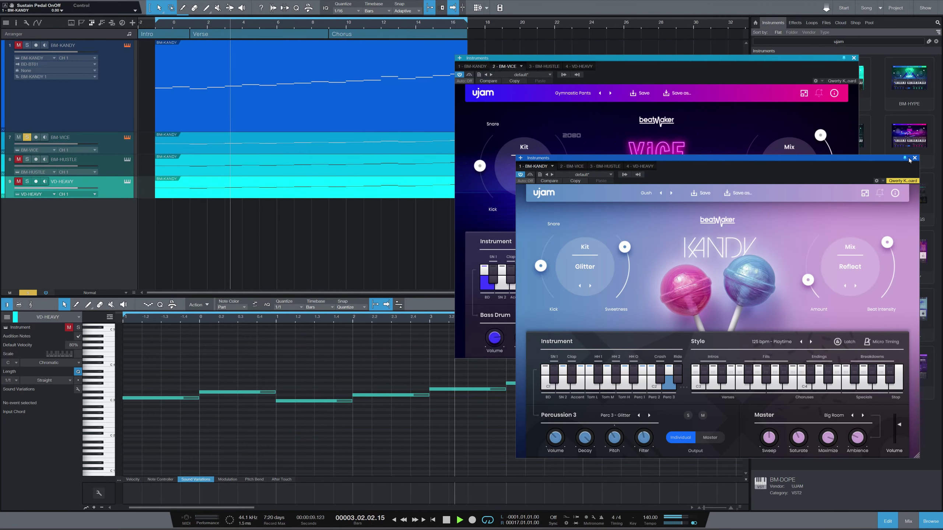
{"action": "left_click", "coordinate": [914, 158]}
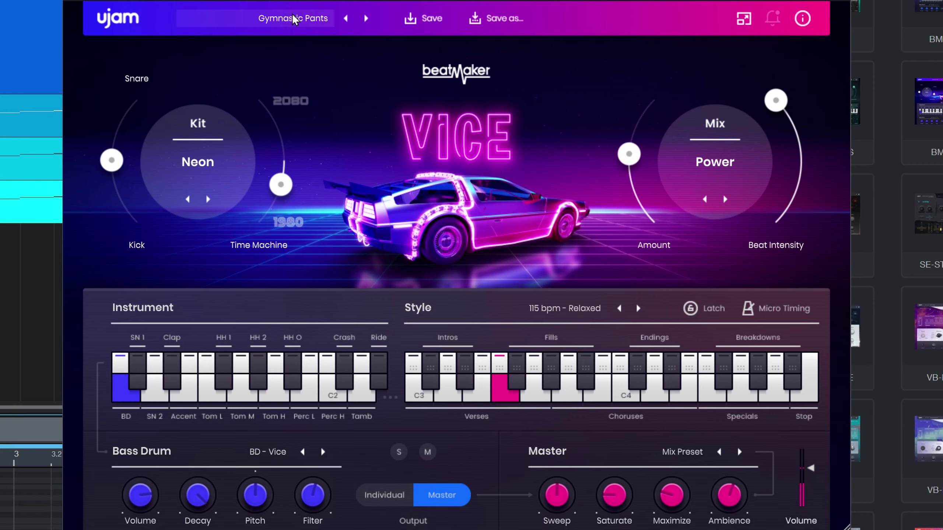
{"action": "left_click", "coordinate": [366, 19]}
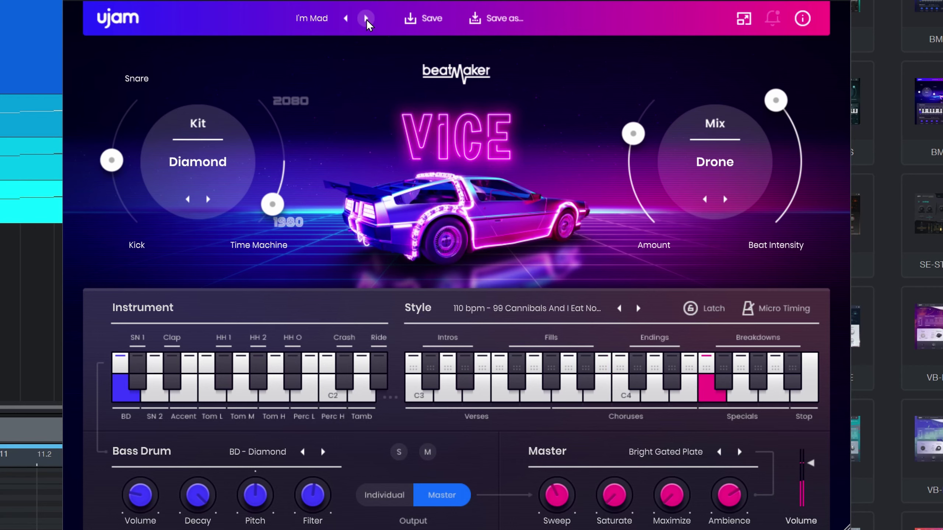
{"action": "left_click", "coordinate": [366, 18]}
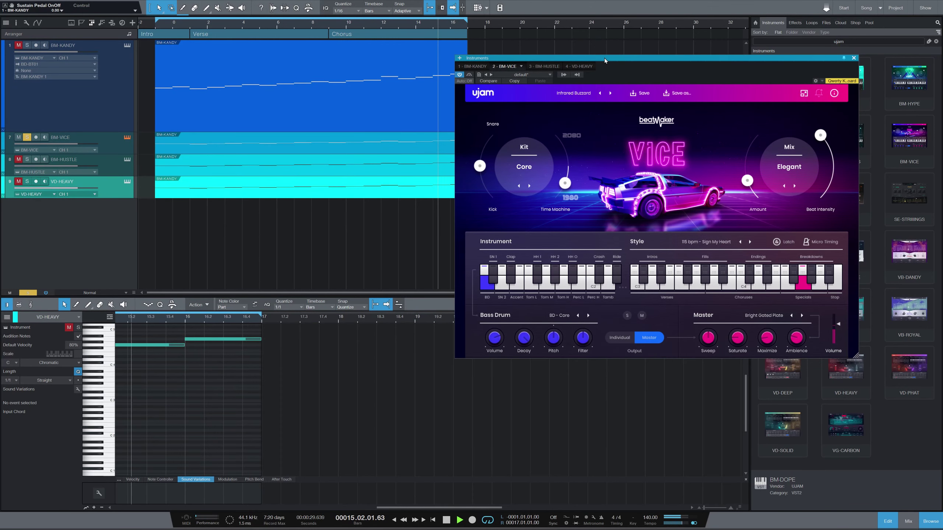
Step: Step VICE through Love System to Page Me, then solo BM-HUSTLE instead
{"action": "left_click_drag", "start_coordinate": [604, 57], "coordinate": [643, 32]}
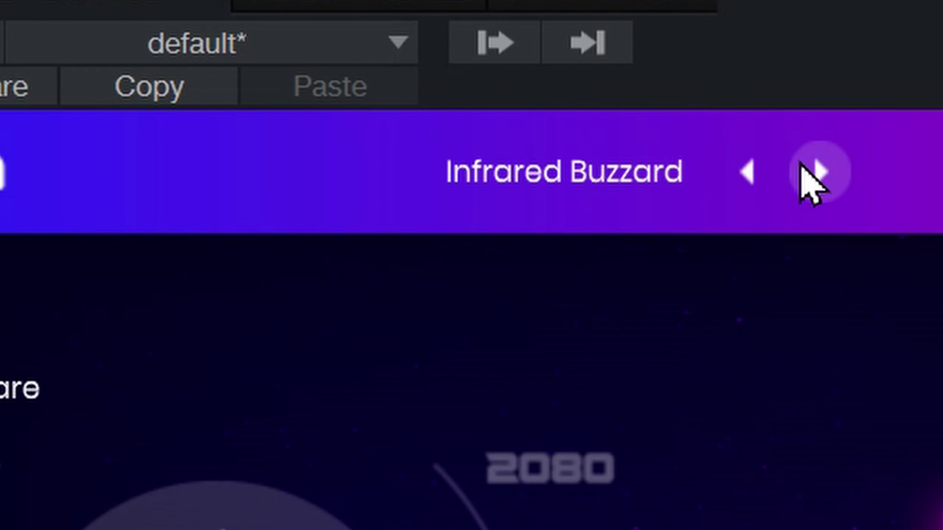
{"action": "left_click", "coordinate": [808, 166]}
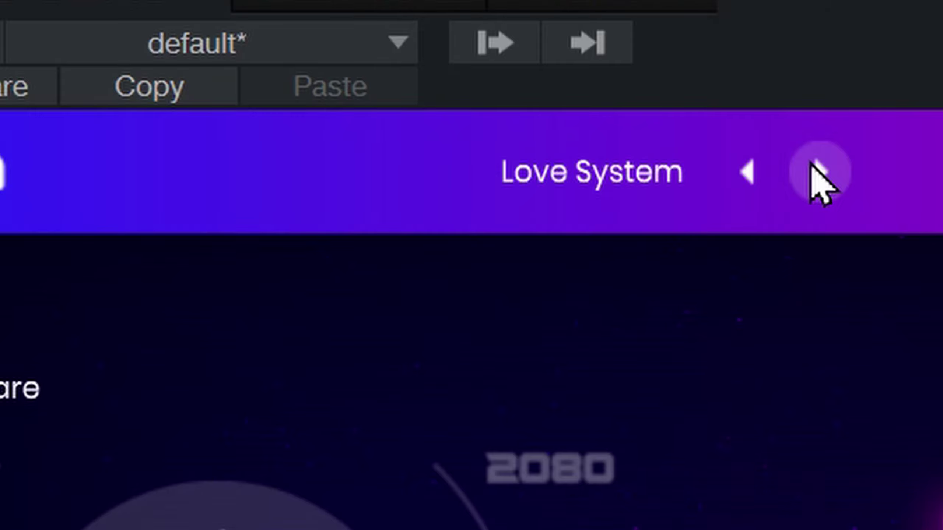
{"action": "left_click", "coordinate": [811, 165]}
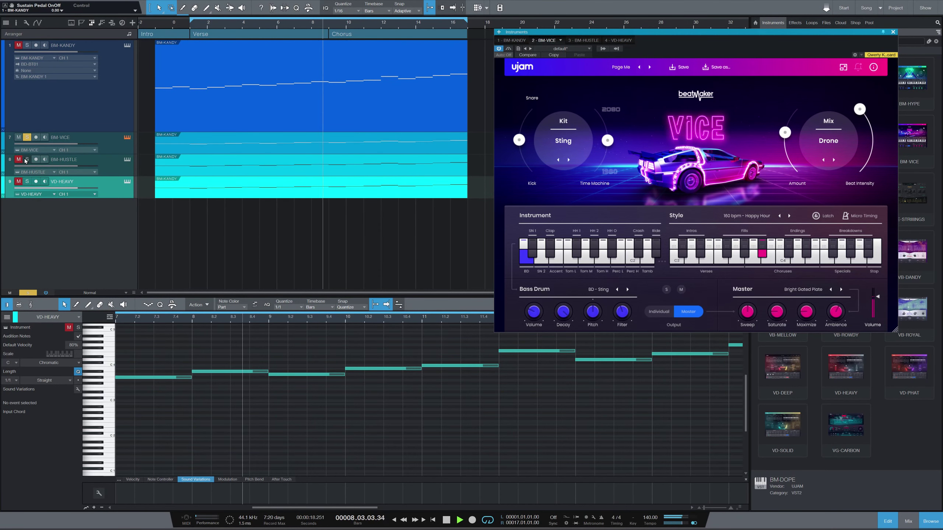
{"action": "left_click", "coordinate": [27, 160]}
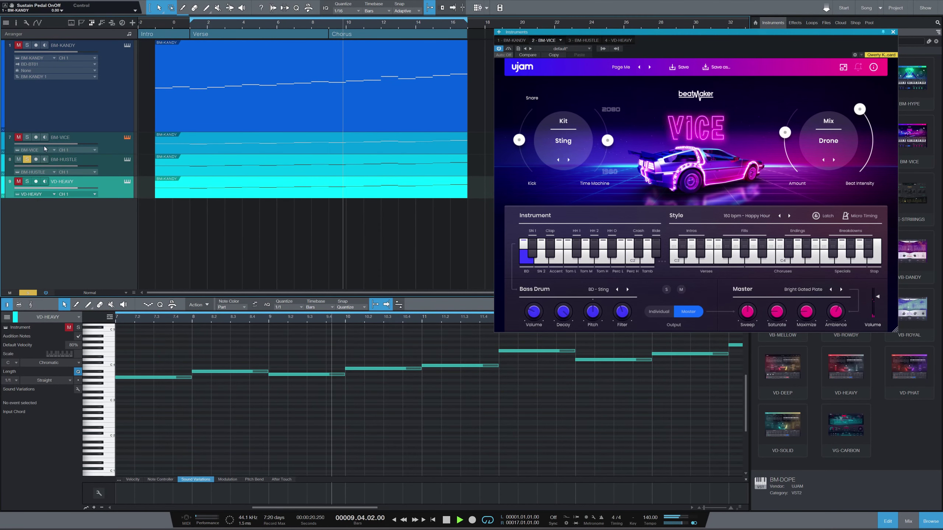
Step: Open the BM-HUSTLE plugin window and close the Vice plugin window
{"action": "left_click", "coordinate": [127, 159]}
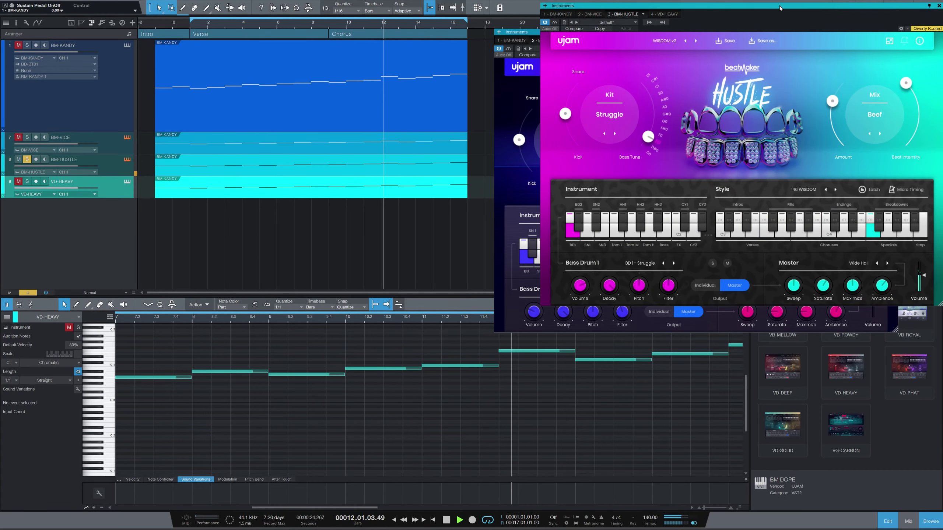
{"action": "left_click_drag", "start_coordinate": [780, 6], "coordinate": [738, 91]}
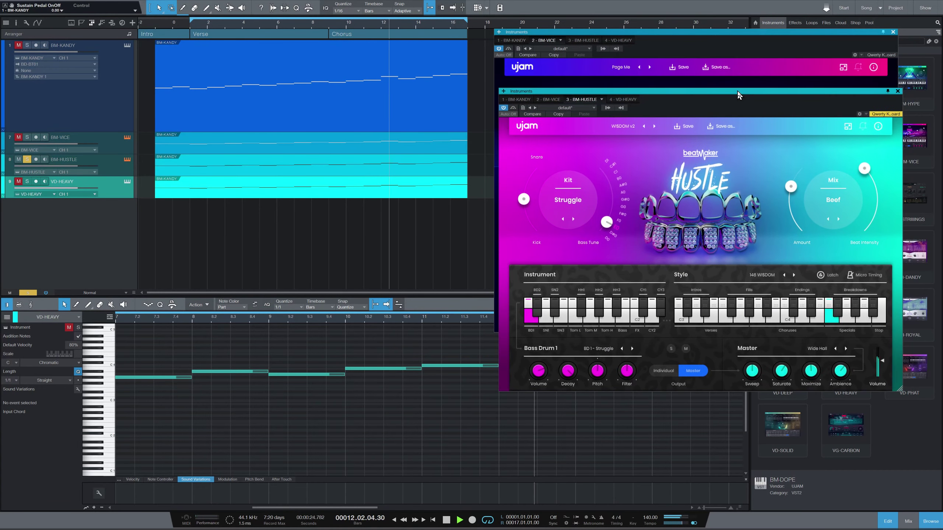
{"action": "left_click", "coordinate": [883, 32]}
{"action": "left_click", "coordinate": [893, 32]}
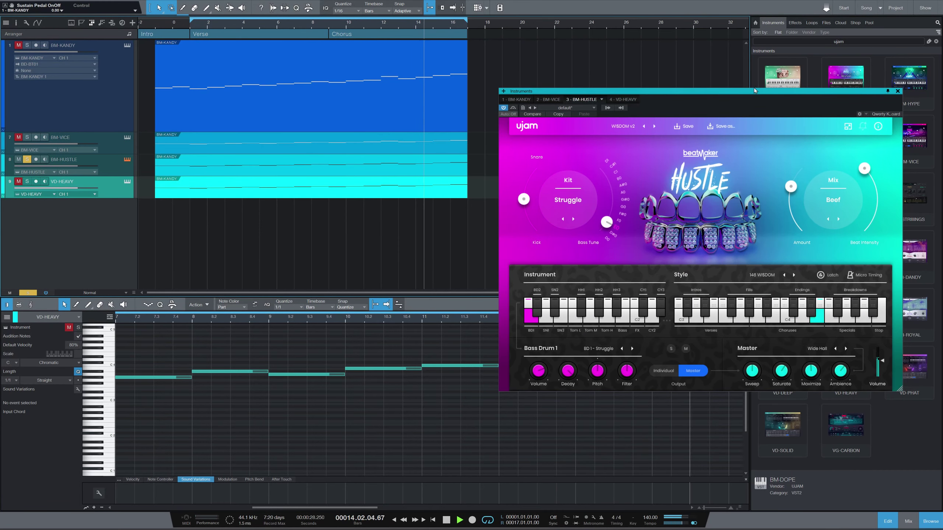
{"action": "left_click_drag", "start_coordinate": [695, 89], "coordinate": [696, 34]}
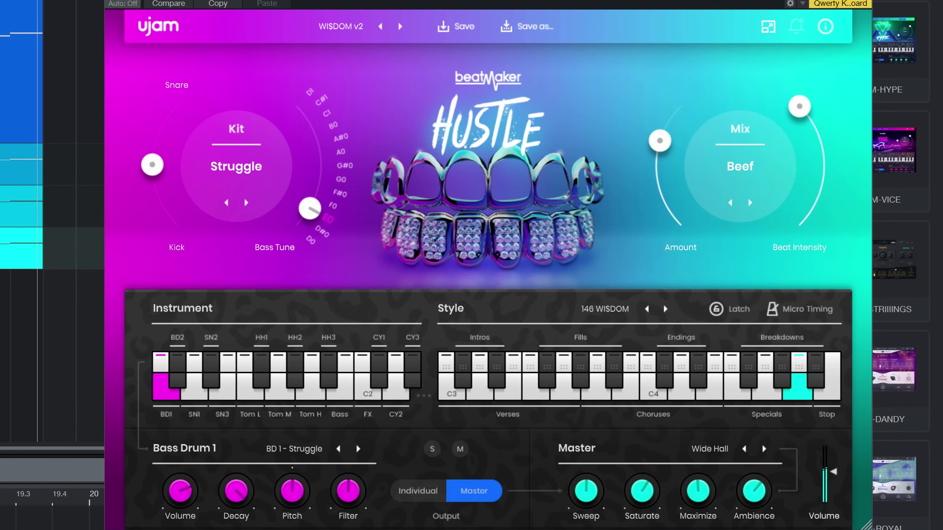
Step: Step Hustle through YAMANN v2, BRING IT ON and DICE$ & DIMEZ to DUBB v2, tempo 140→105
{"action": "left_click", "coordinate": [400, 27]}
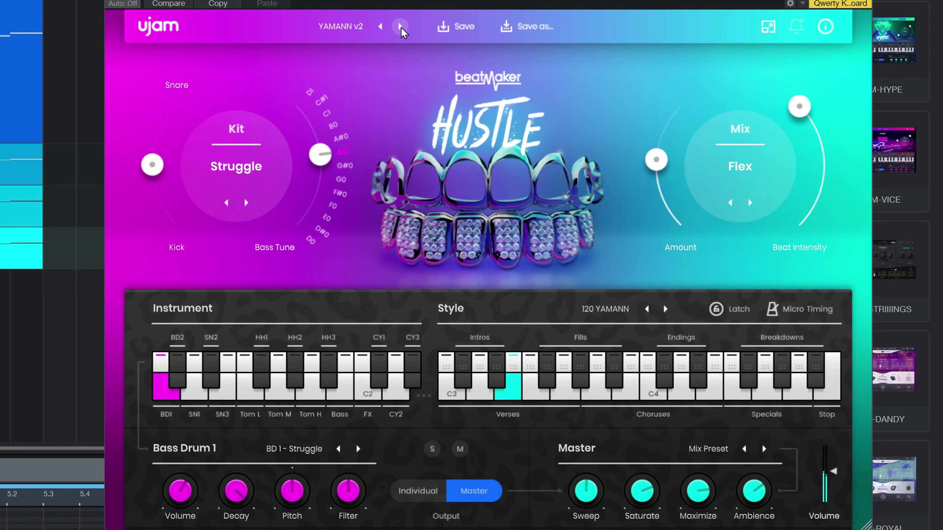
{"action": "left_click", "coordinate": [400, 27]}
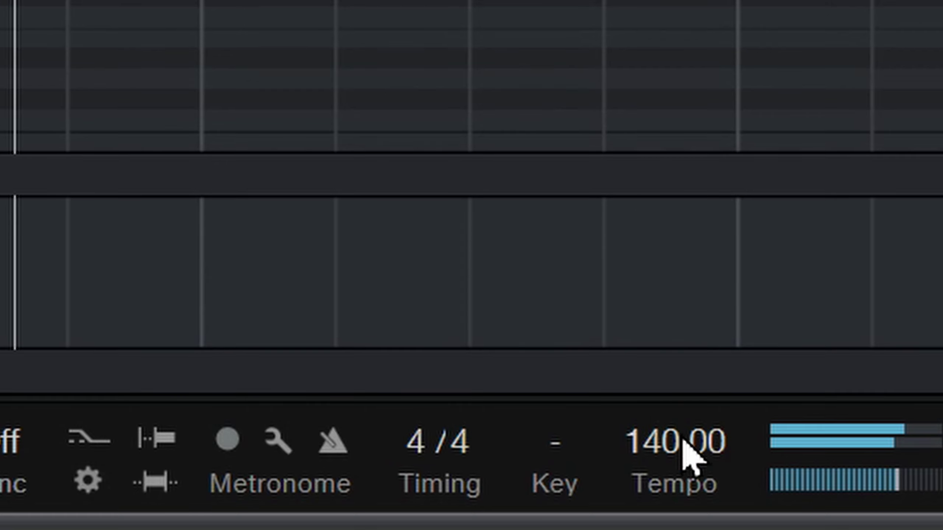
{"action": "left_click_drag", "start_coordinate": [673, 448], "coordinate": [673, 483]}
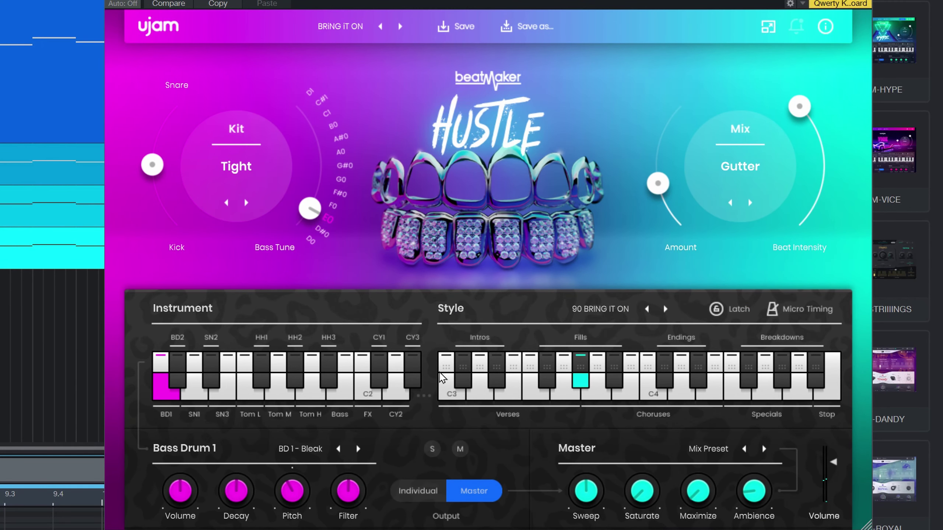
{"action": "left_click", "coordinate": [399, 26]}
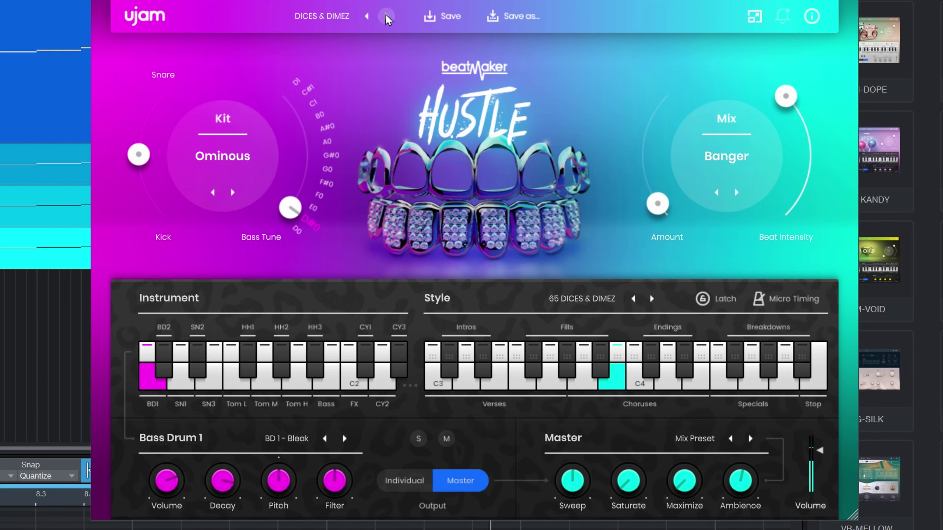
{"action": "left_click", "coordinate": [530, 65]}
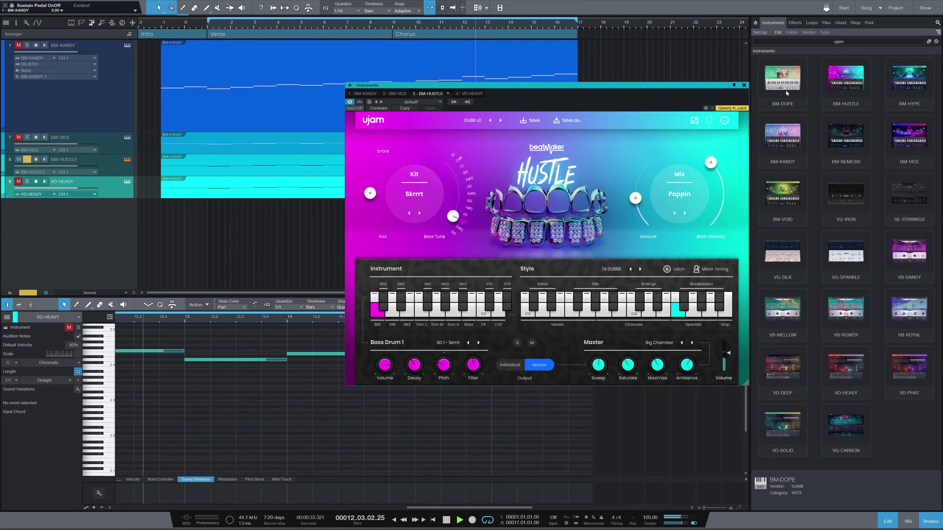
Step: Add BM-DOPE as an instrument track, solo VD-HEAVY and return the playhead to the song start
{"action": "left_click_drag", "start_coordinate": [786, 93], "coordinate": [66, 234]}
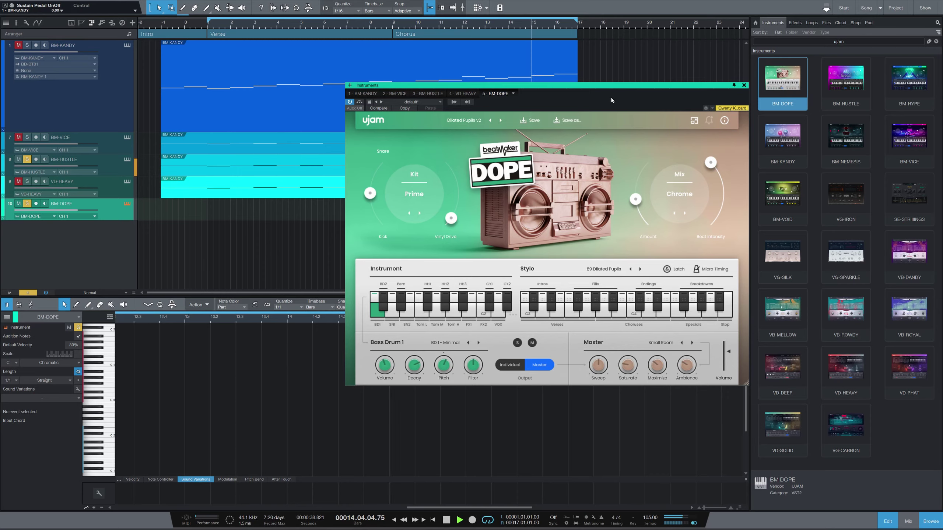
{"action": "left_click_drag", "start_coordinate": [611, 86], "coordinate": [704, 132]}
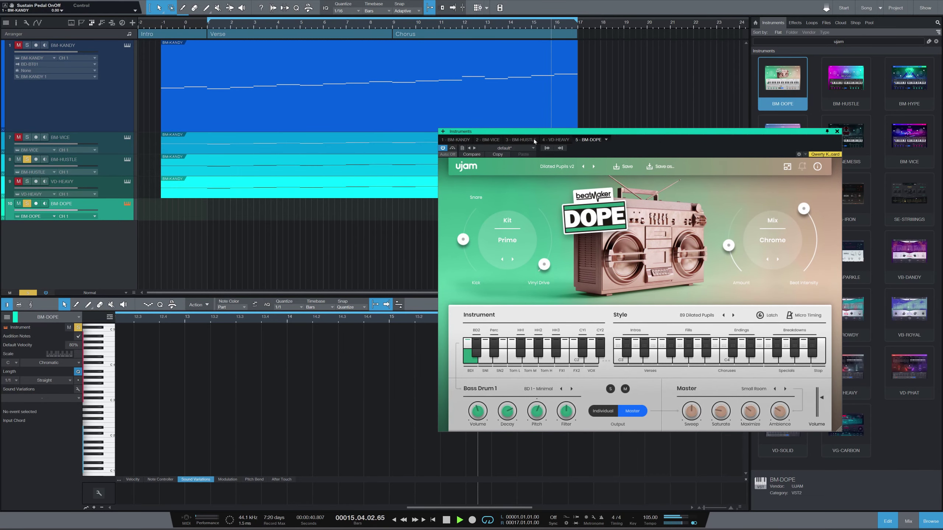
{"action": "left_click", "coordinate": [520, 141]}
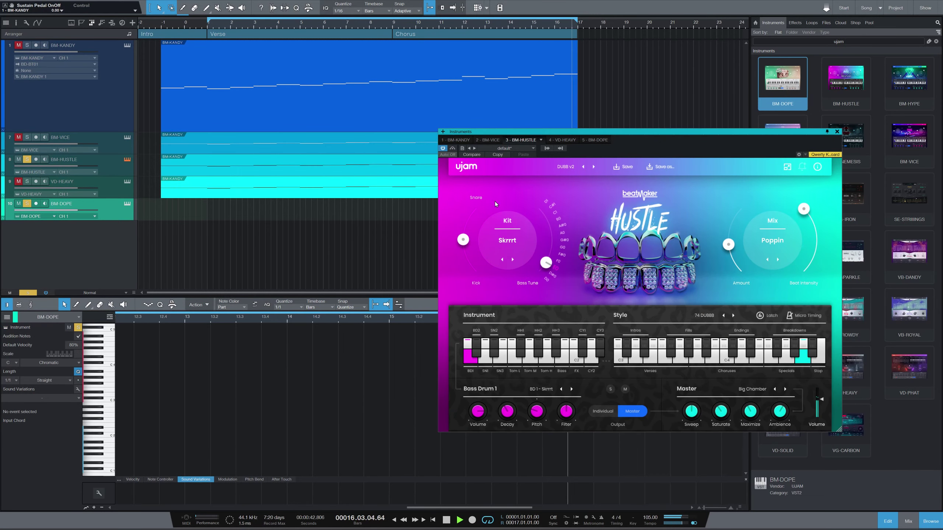
{"action": "left_click", "coordinate": [27, 182]}
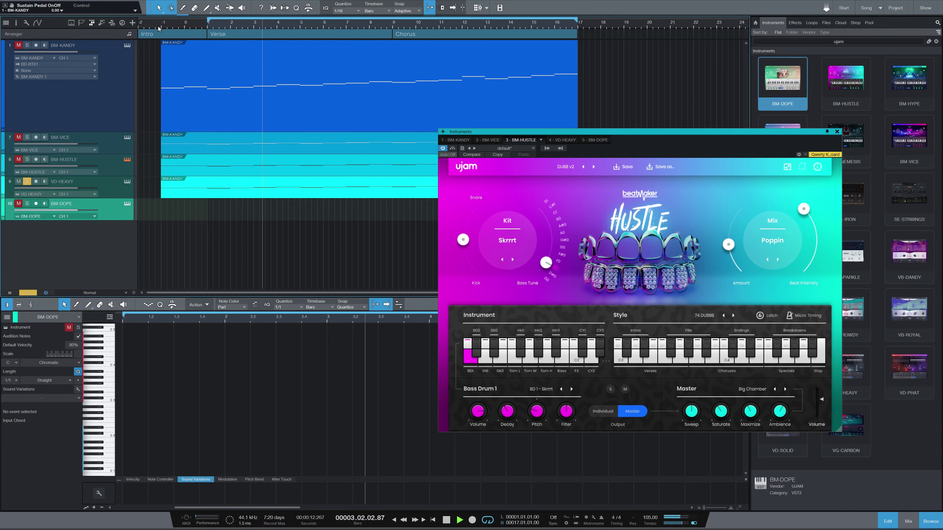
{"action": "key", "text": "Home"}
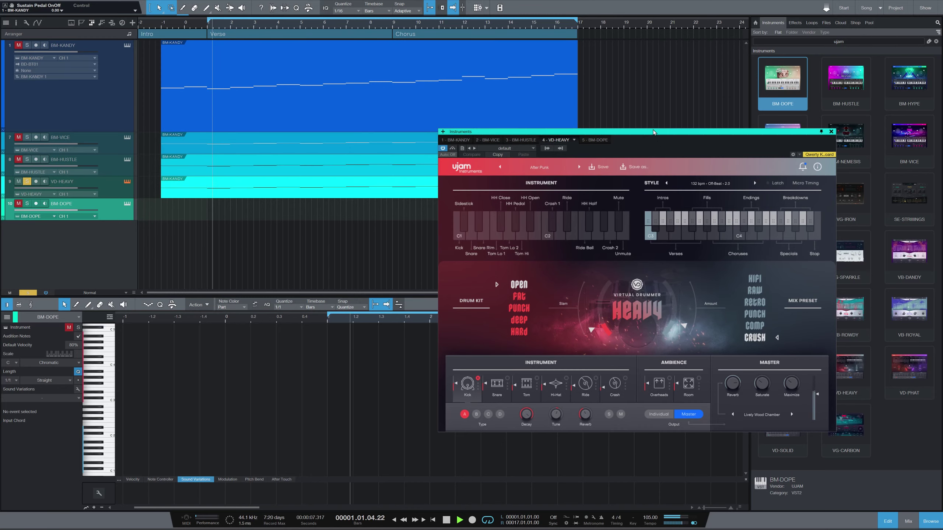
Step: Load the Black preset on Virtual Drummer Heavy and enlarge the VD-HEAVY track
{"action": "left_click_drag", "start_coordinate": [653, 132], "coordinate": [681, 75]}
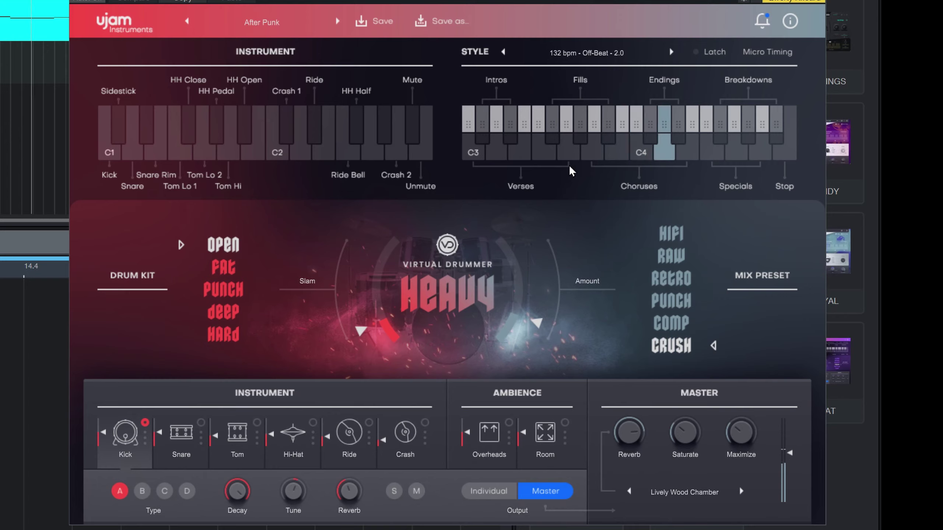
{"action": "left_click", "coordinate": [337, 22]}
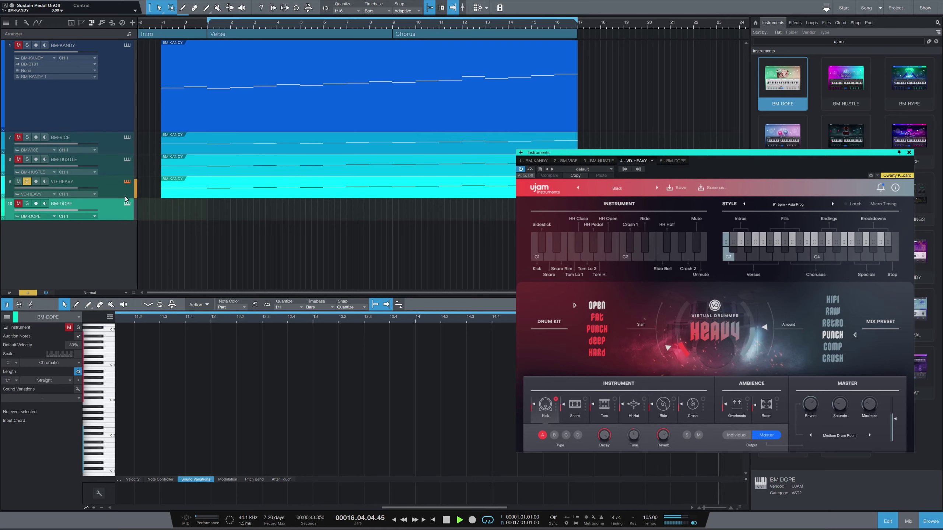
{"action": "left_click_drag", "start_coordinate": [126, 200], "coordinate": [126, 214]}
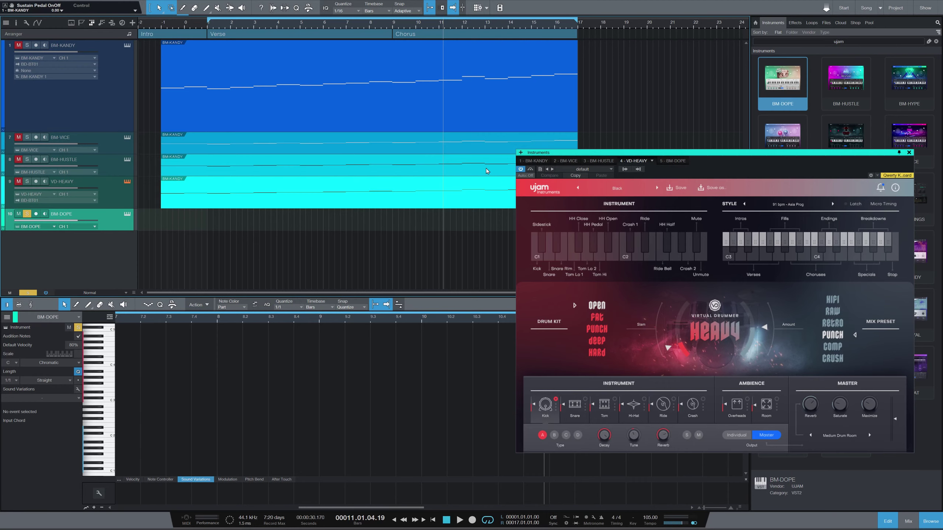
Step: Add a VD-SOLID instrument track and copy the BM-KANDY clip onto the BM-DOPE track
{"action": "left_click_drag", "start_coordinate": [652, 153], "coordinate": [442, 92]}
{"action": "left_click_drag", "start_coordinate": [783, 427], "coordinate": [75, 260]}
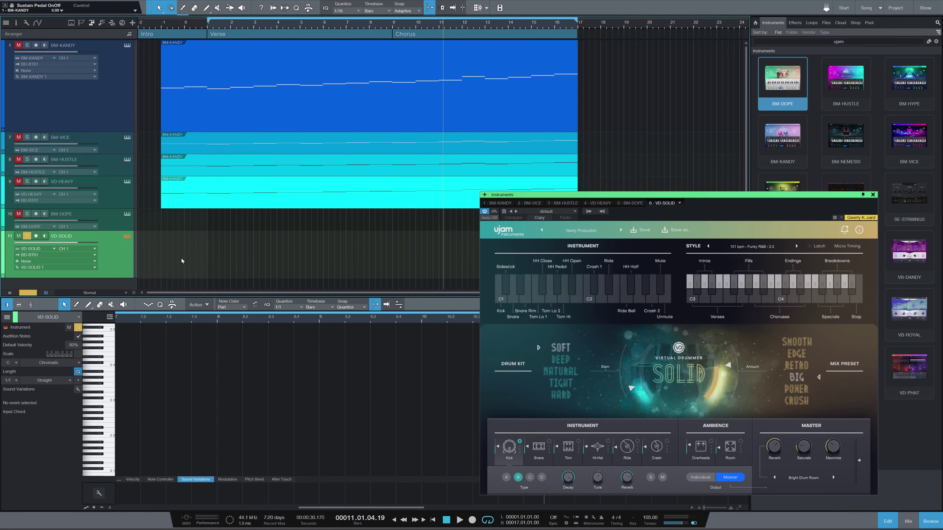
{"action": "left_click_drag", "start_coordinate": [181, 258], "coordinate": [202, 254]}
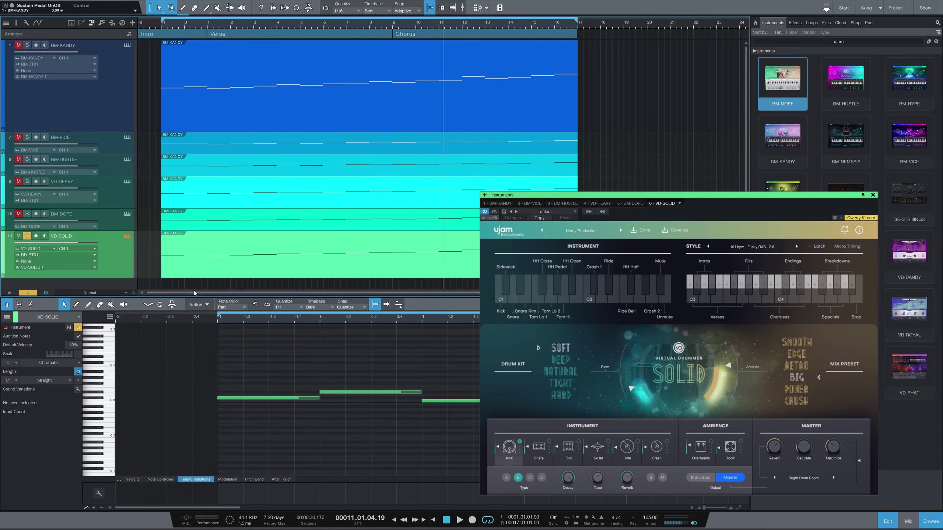
{"action": "left_click_drag", "start_coordinate": [553, 195], "coordinate": [530, 172]}
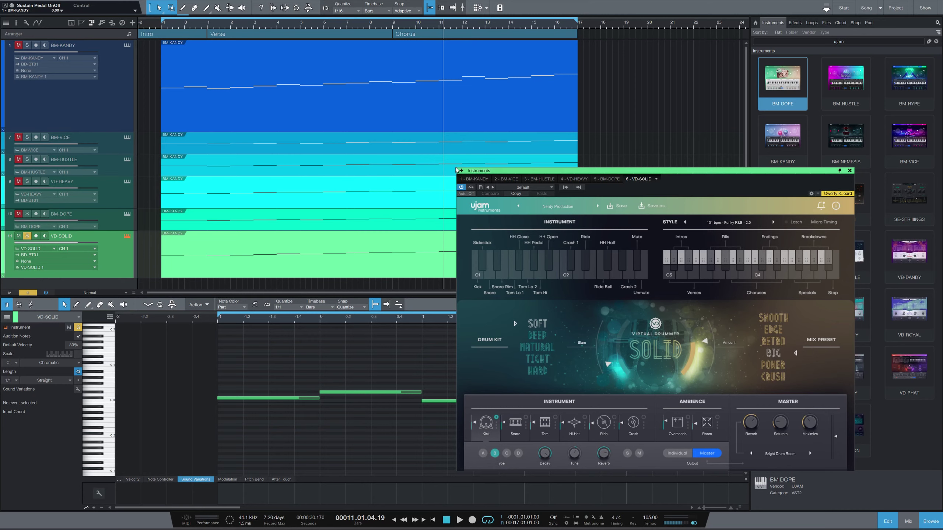
Step: Solo the BM-DOPE, VD-HEAVY and VD-SOLID tracks together
{"action": "left_click", "coordinate": [27, 213], "text": "ctrl"}
{"action": "left_click", "coordinate": [28, 181], "text": "ctrl"}
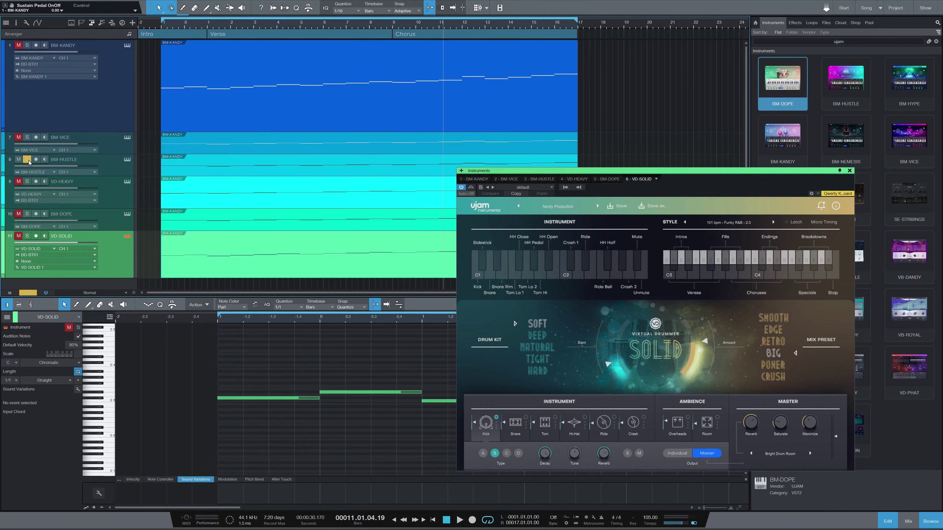
{"action": "left_click", "coordinate": [27, 137], "text": "ctrl"}
{"action": "left_click", "coordinate": [27, 236], "text": "ctrl"}
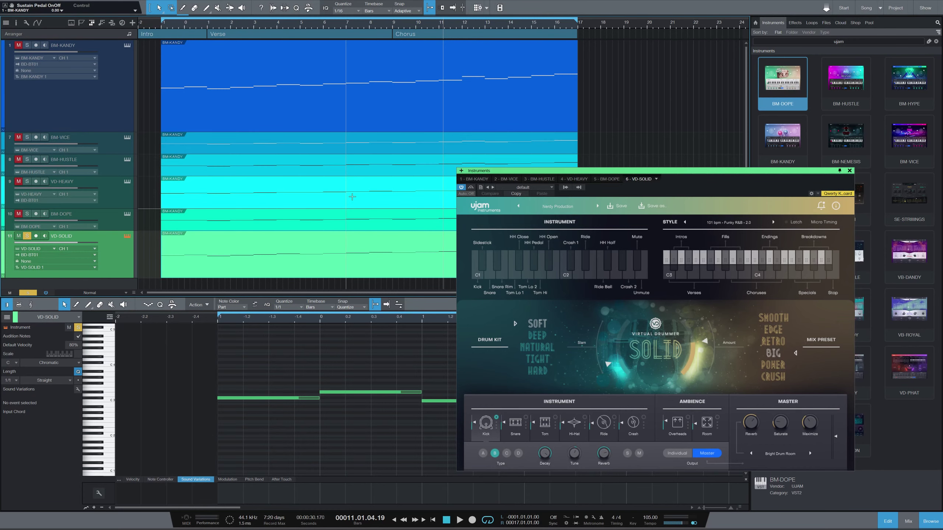
{"action": "left_click_drag", "start_coordinate": [599, 172], "coordinate": [599, 119]}
Step: Play from the song start, load VD-SOLID's Nice Loop preset and raise the tempo from 105 to 120
{"action": "left_click", "coordinate": [162, 31]}
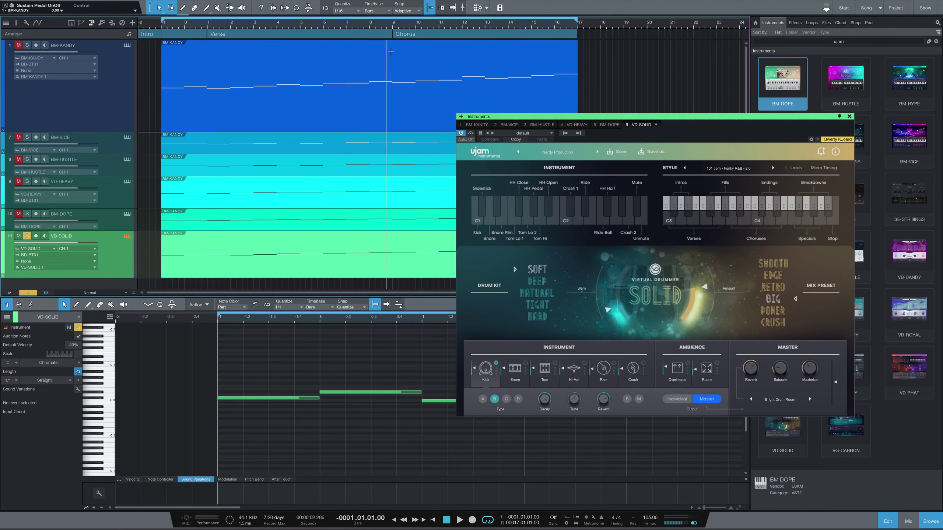
{"action": "key", "text": "space"}
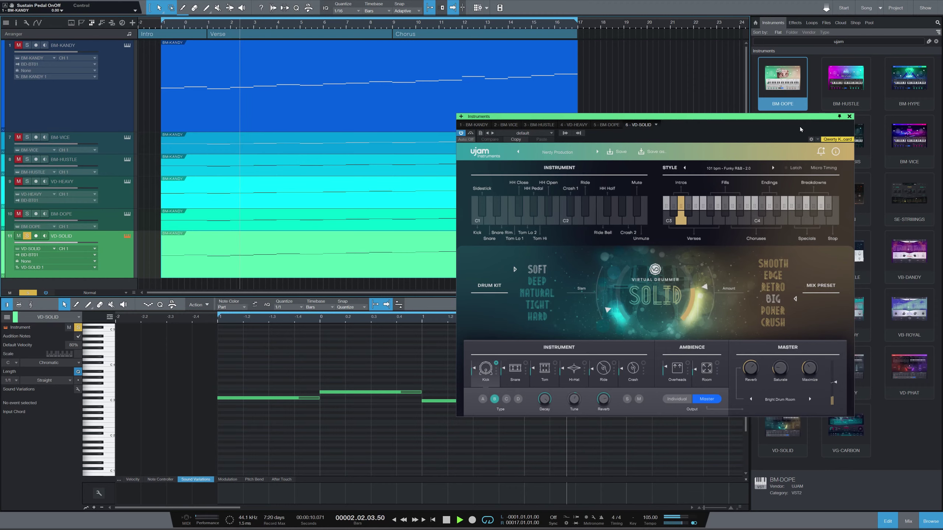
{"action": "left_click_drag", "start_coordinate": [751, 119], "coordinate": [655, 142]}
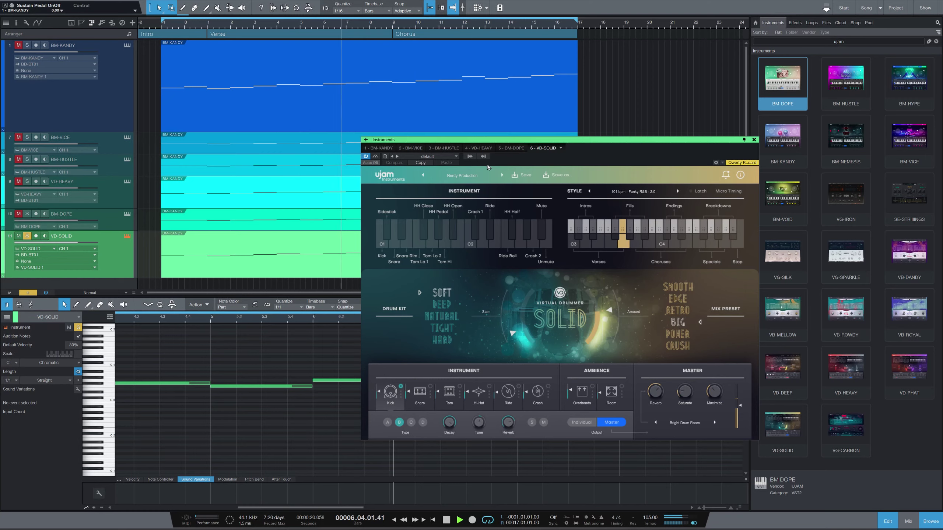
{"action": "left_click", "coordinate": [504, 175]}
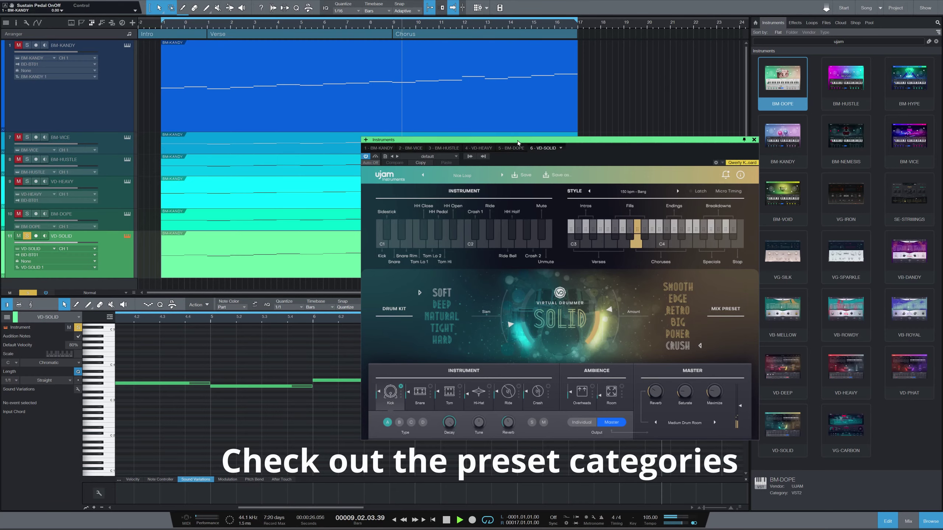
{"action": "left_click_drag", "start_coordinate": [518, 142], "coordinate": [662, 73]}
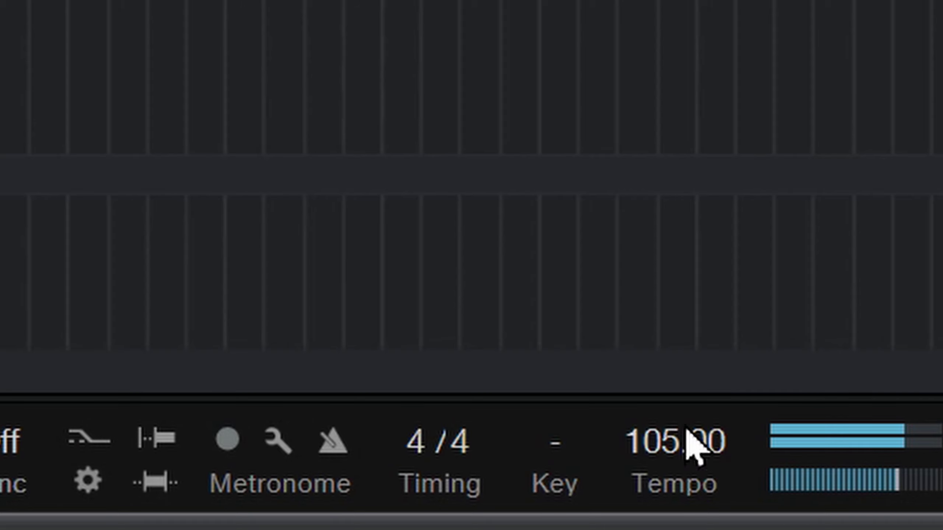
{"action": "left_click_drag", "start_coordinate": [691, 442], "coordinate": [699, 404]}
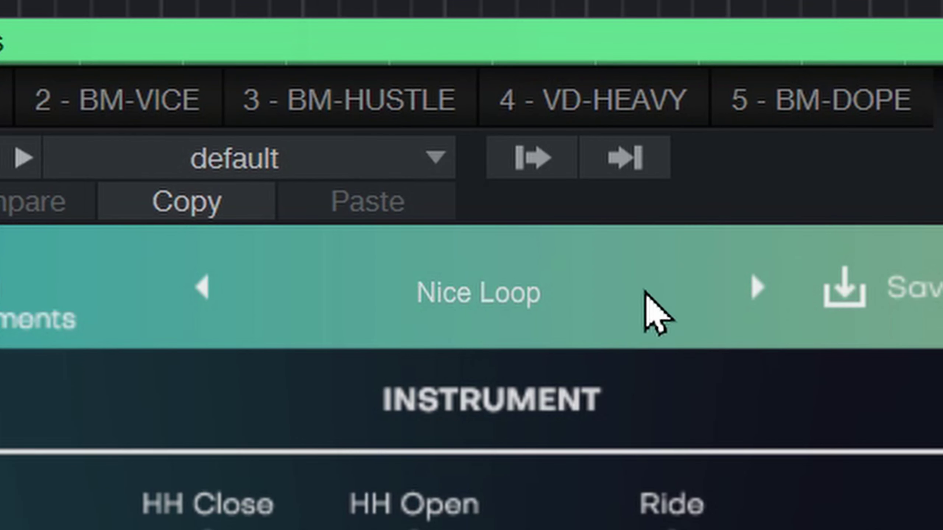
Step: Step VD-SOLID through Projects and further presets until This Feeling loads
{"action": "left_click", "coordinate": [757, 292]}
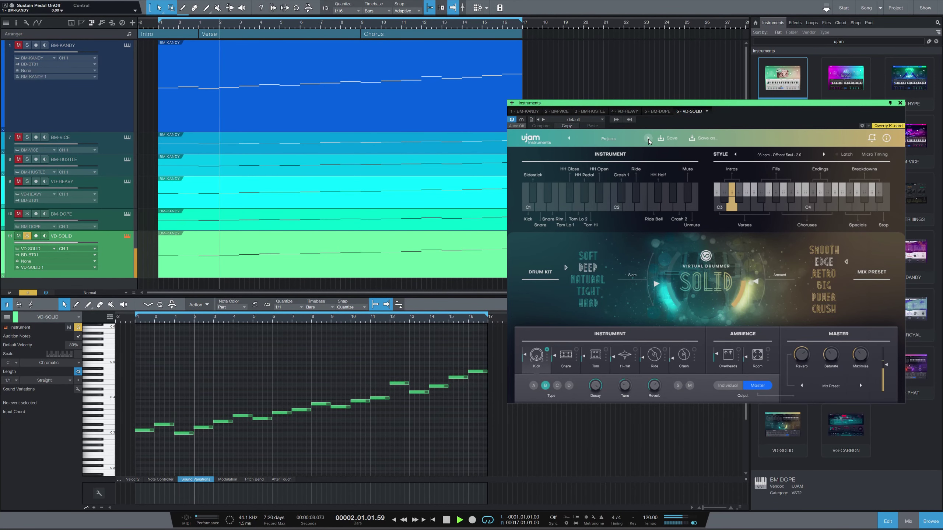
{"action": "left_click_drag", "start_coordinate": [681, 105], "coordinate": [669, 75]}
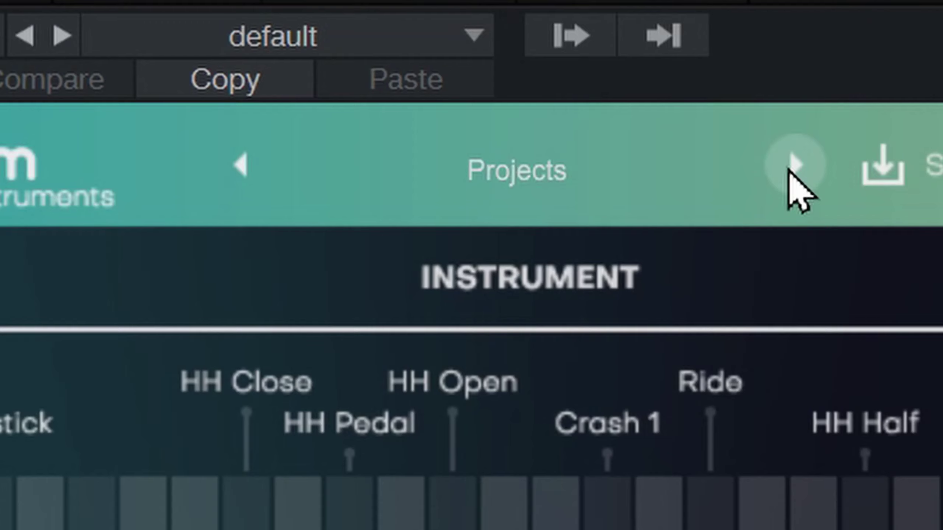
{"action": "left_click", "coordinate": [339, 21]}
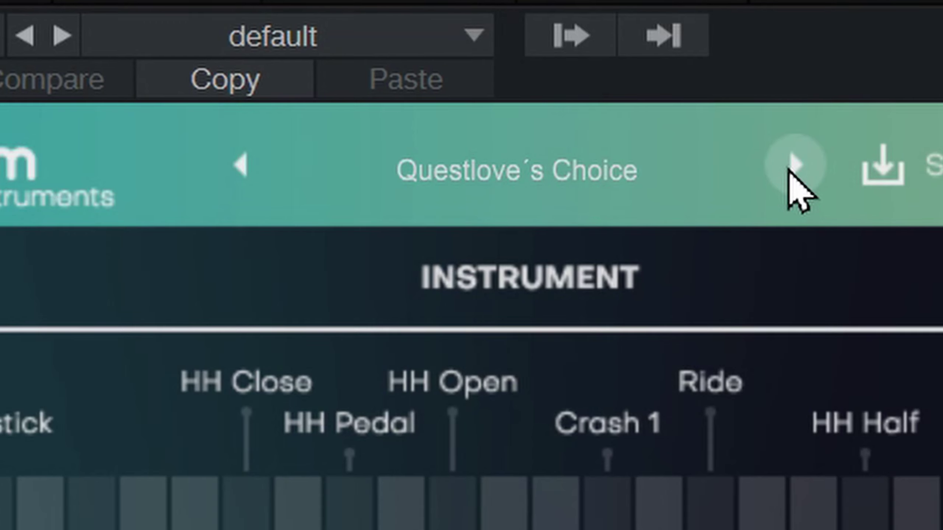
{"action": "left_click", "coordinate": [788, 170]}
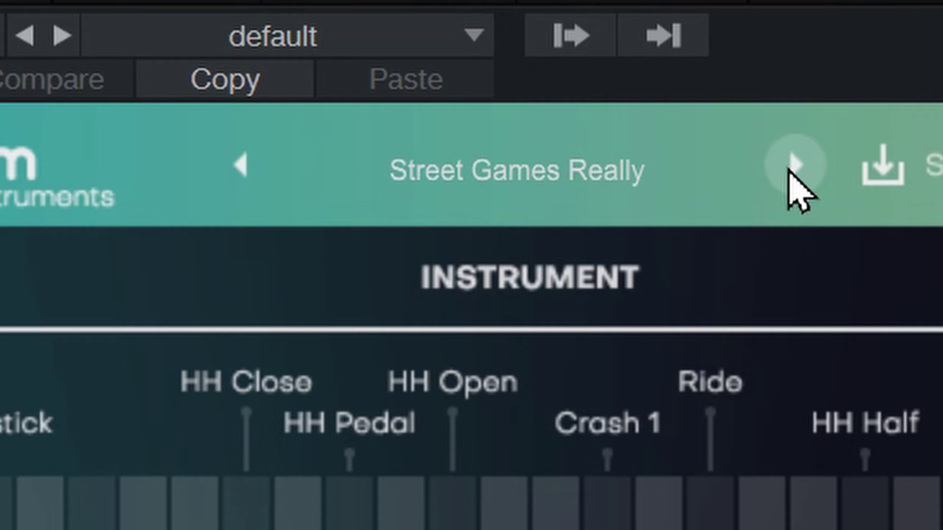
{"action": "left_click", "coordinate": [789, 170]}
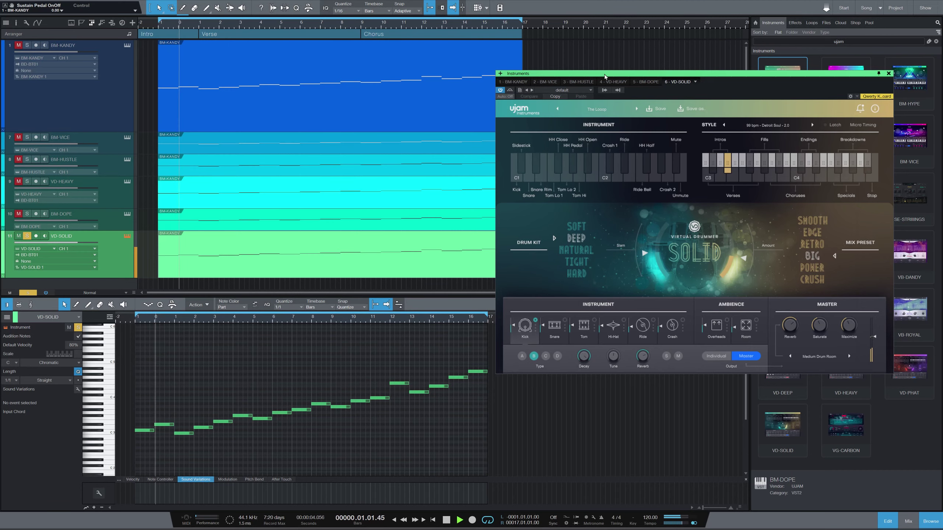
{"action": "left_click_drag", "start_coordinate": [598, 77], "coordinate": [609, 116]}
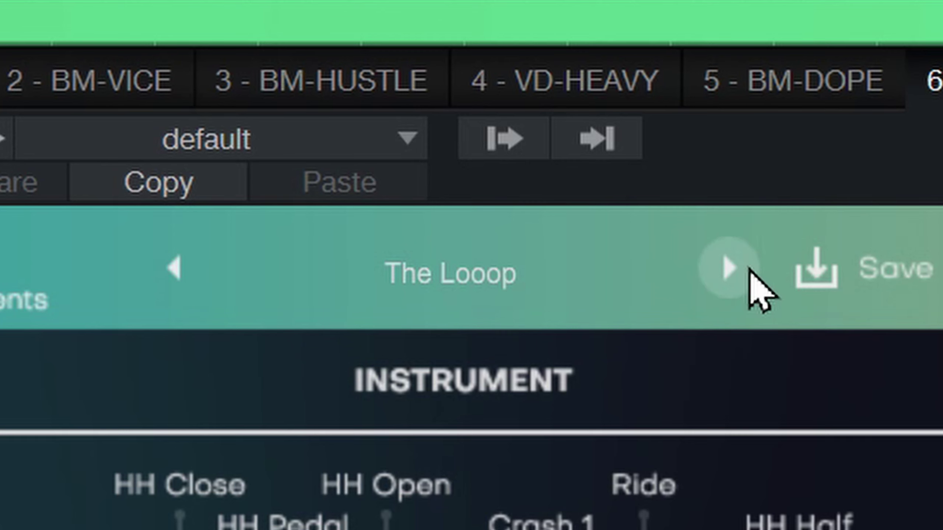
{"action": "left_click", "coordinate": [748, 269]}
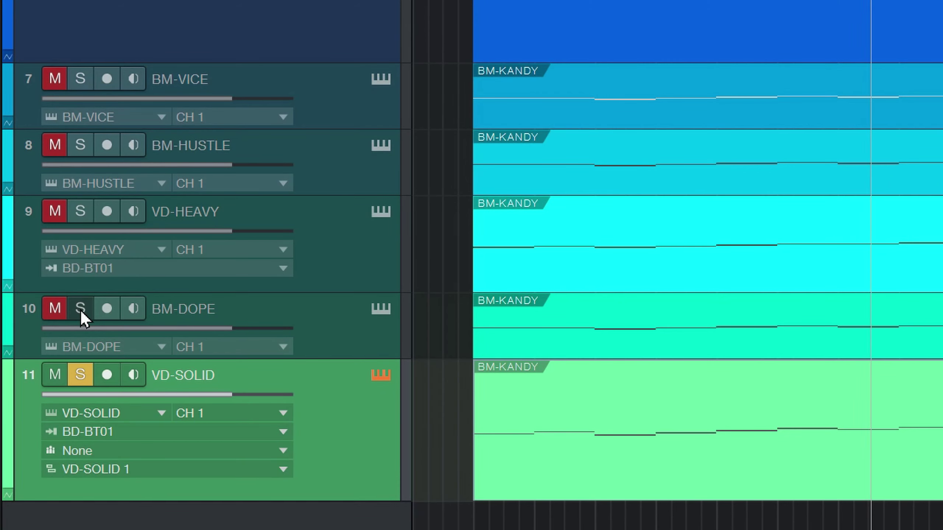
Step: Solo BM-DOPE and load the FACTORY > Angry > Battle Cry v2 preset
{"action": "left_click", "coordinate": [27, 213]}
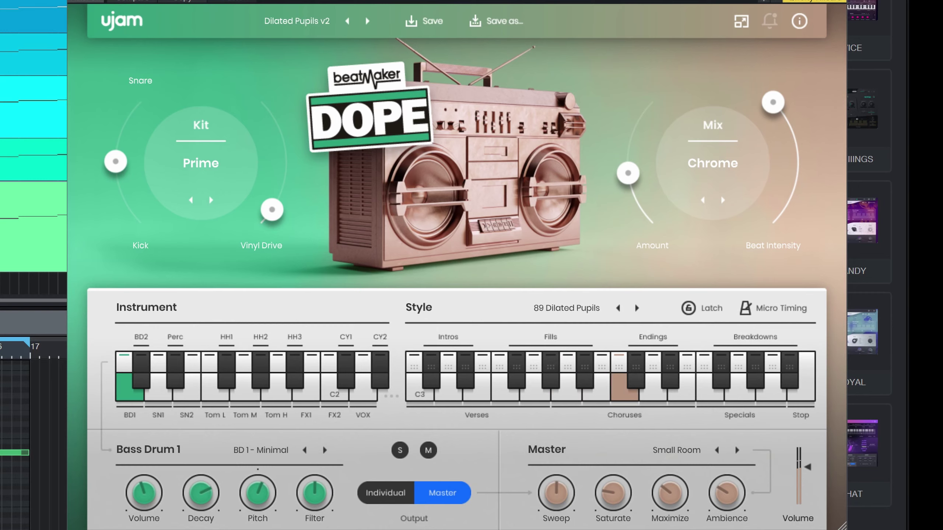
{"action": "left_click", "coordinate": [314, 24]}
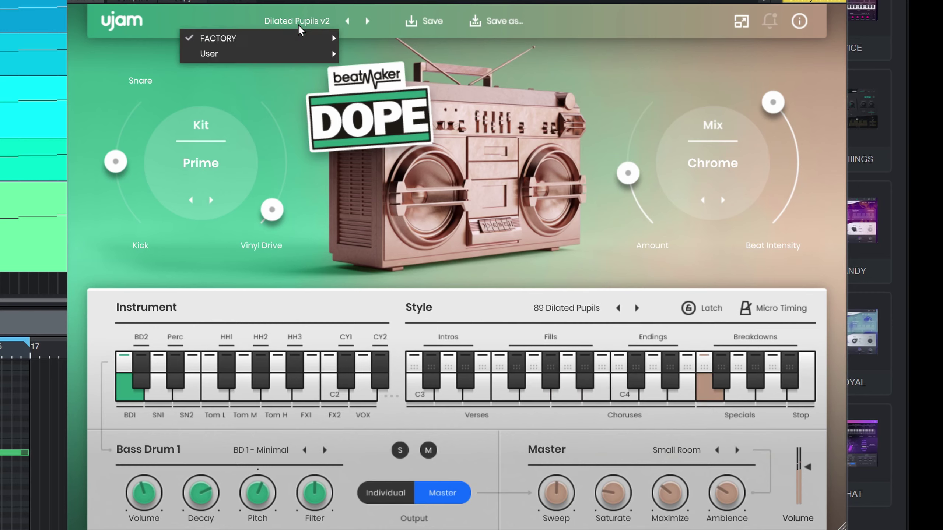
{"action": "mouse_move", "coordinate": [299, 47]}
{"action": "mouse_move", "coordinate": [464, 86]}
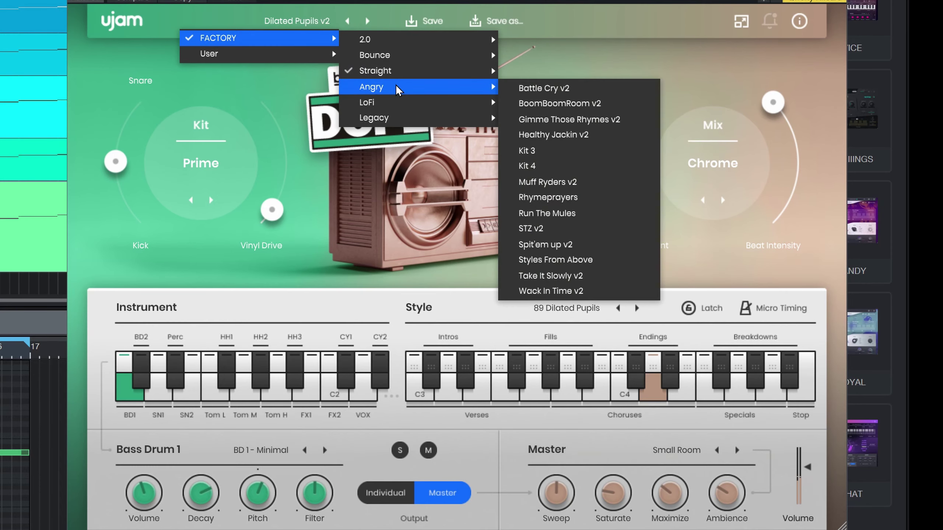
{"action": "left_click", "coordinate": [551, 95]}
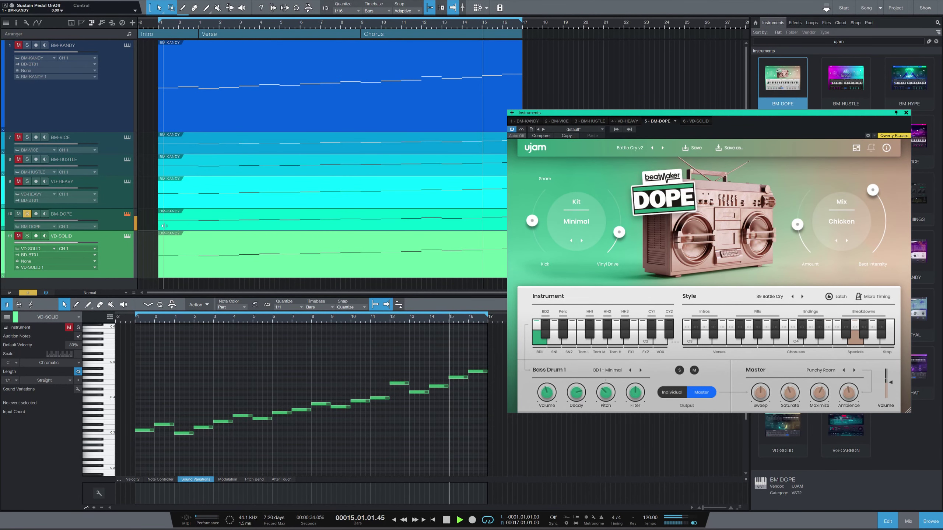
Step: Shrink the BM-KANDY track, step to BoomBoomRoom v2 and lower the tempo to 100
{"action": "left_click_drag", "start_coordinate": [117, 132], "coordinate": [117, 83]}
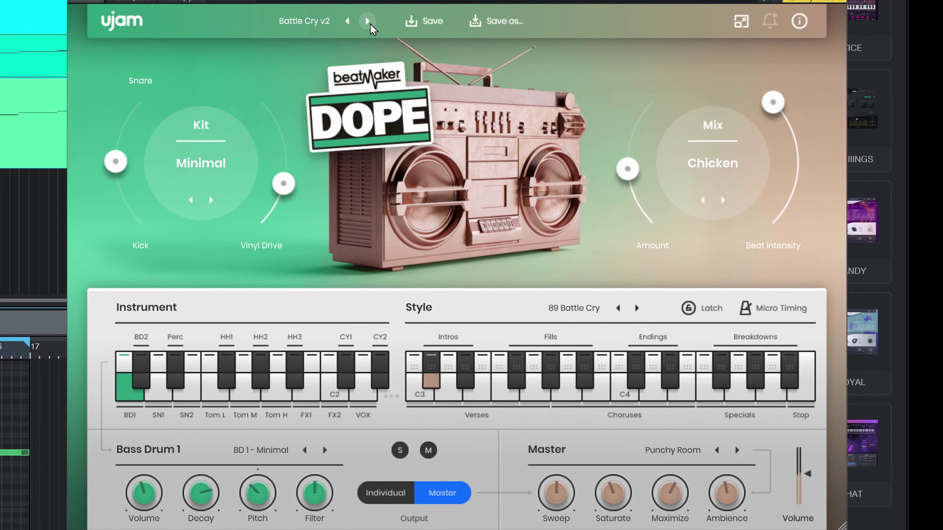
{"action": "left_click", "coordinate": [368, 22]}
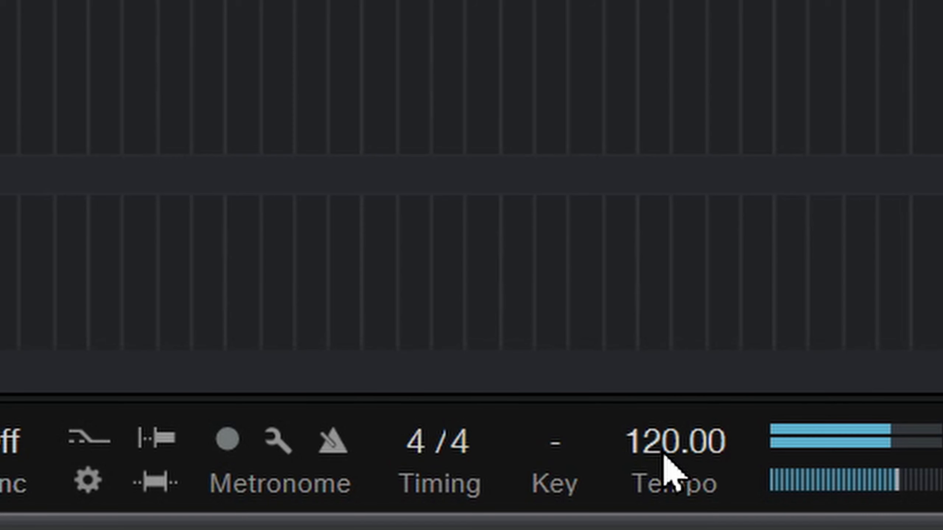
{"action": "left_click_drag", "start_coordinate": [664, 456], "coordinate": [687, 505]}
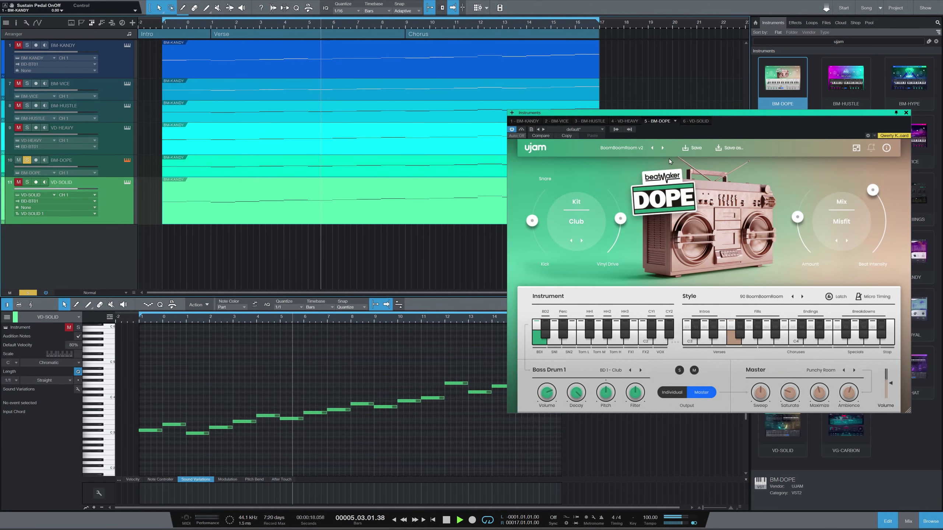
Step: Drag and scroll the transport tempo down to roughly 90
{"action": "left_click_drag", "start_coordinate": [678, 123], "coordinate": [590, 53]}
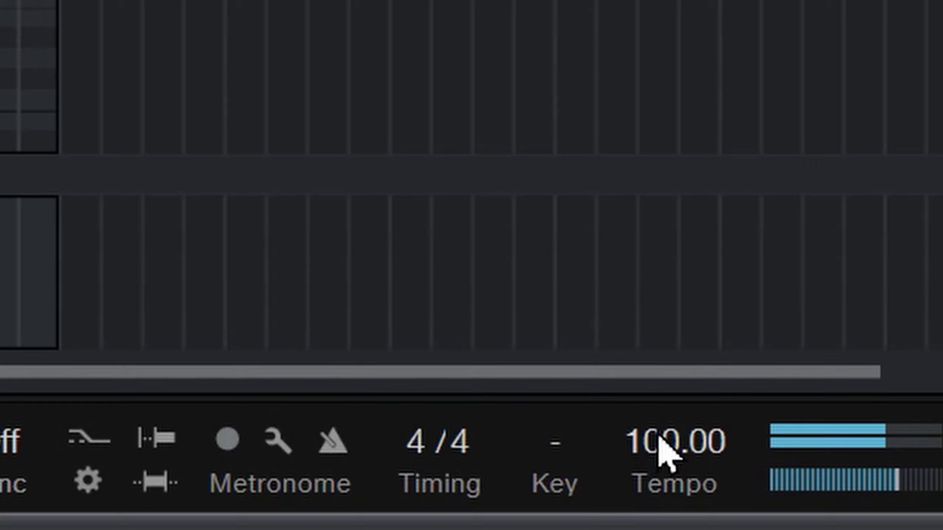
{"action": "left_click_drag", "start_coordinate": [647, 518], "coordinate": [650, 524]}
{"action": "left_click_drag", "start_coordinate": [674, 489], "coordinate": [679, 505]}
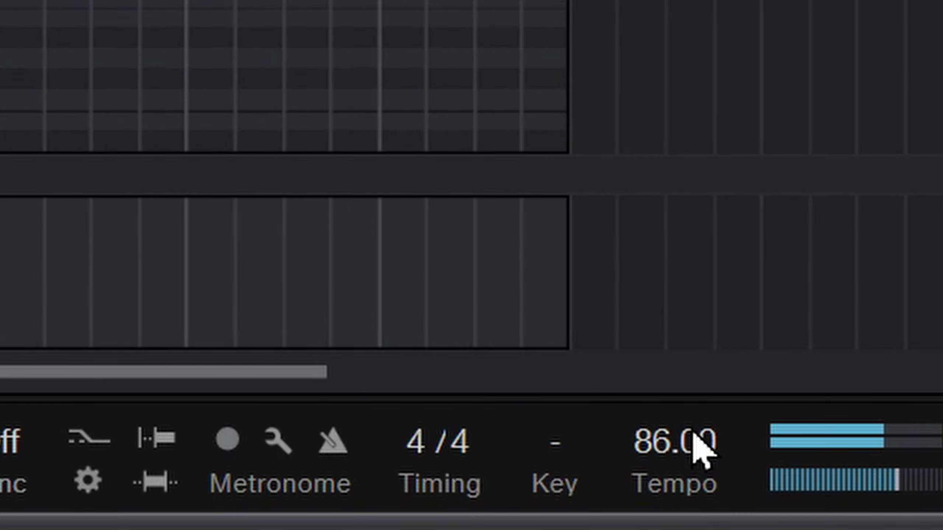
{"action": "scroll", "coordinate": [701, 431], "scroll_direction": "up", "scroll_amount": 3}
{"action": "scroll", "coordinate": [707, 443], "scroll_direction": "up", "scroll_amount": 3}
{"action": "scroll", "coordinate": [711, 445], "scroll_direction": "down", "scroll_amount": 3}
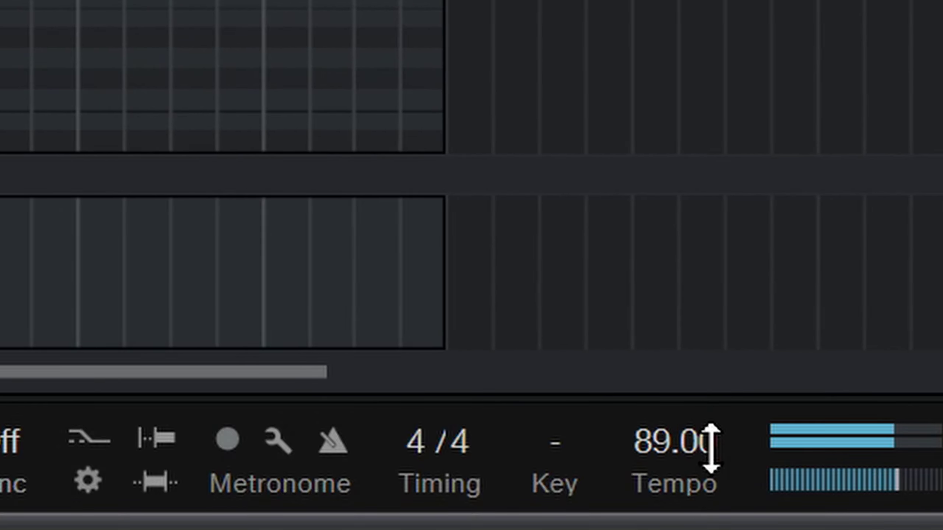
{"action": "scroll", "coordinate": [712, 443], "scroll_direction": "up", "scroll_amount": 3}
Step: Type 90 into the tempo field to set it exactly
{"action": "left_click", "coordinate": [682, 442]}
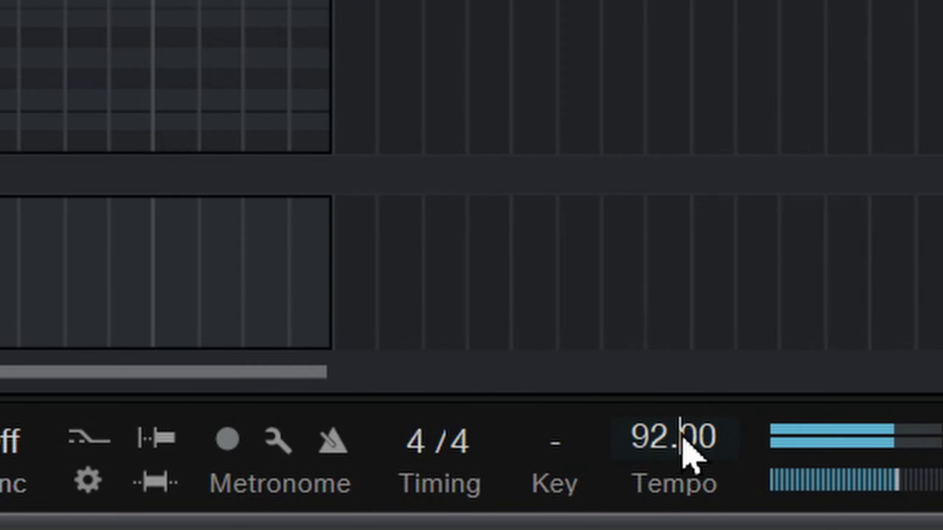
{"action": "type", "text": "90"}
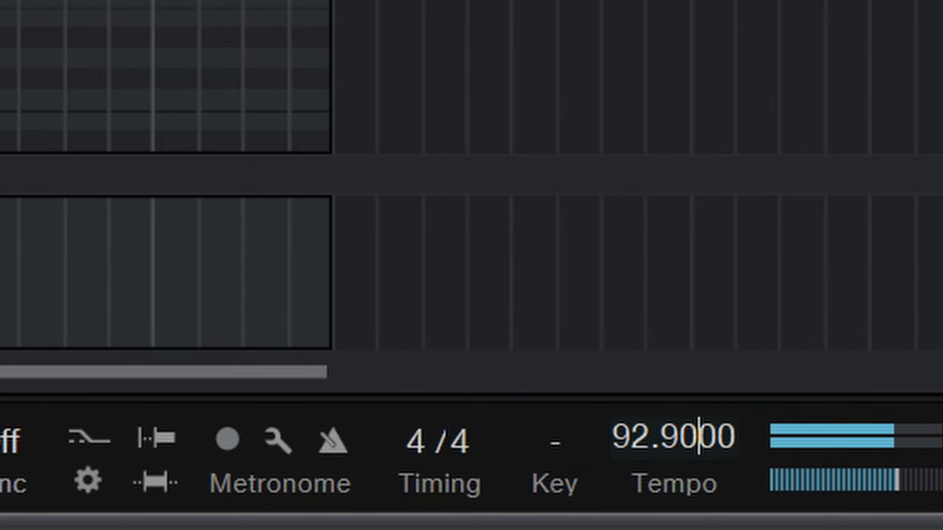
{"action": "key", "text": "BackSpace"}
{"action": "key", "text": "BackSpace"}
{"action": "key", "text": "BackSpace"}
{"action": "key", "text": "BackSpace"}
{"action": "key", "text": "BackSpace"}
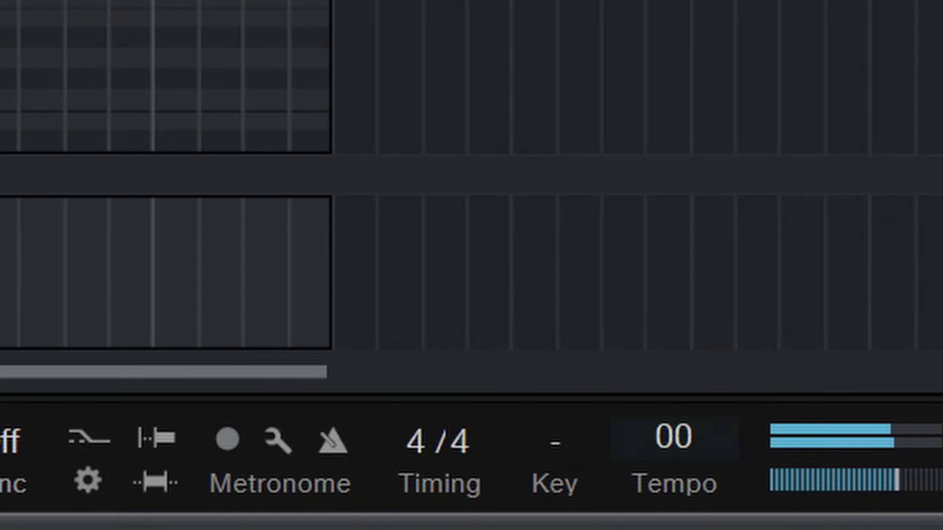
{"action": "key", "text": "Delete"}
{"action": "key", "text": "Delete"}
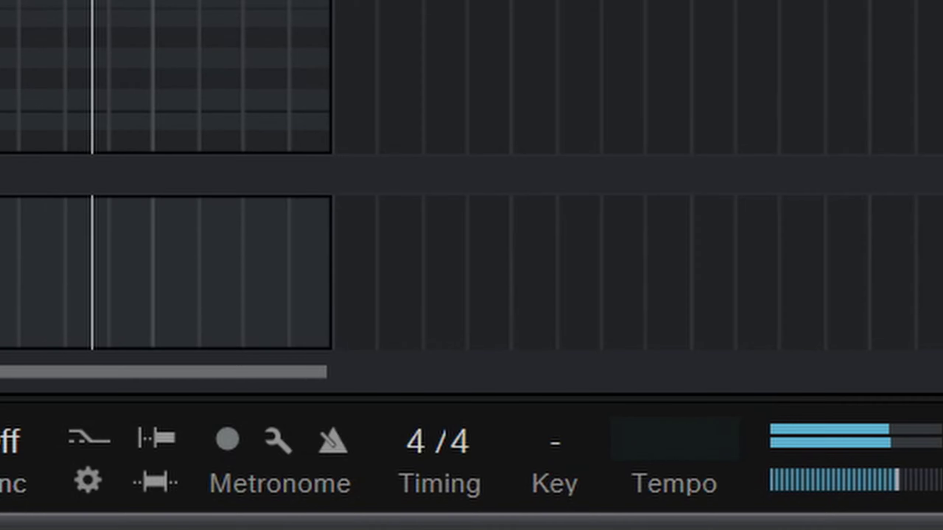
{"action": "type", "text": "90"}
{"action": "key", "text": "Return"}
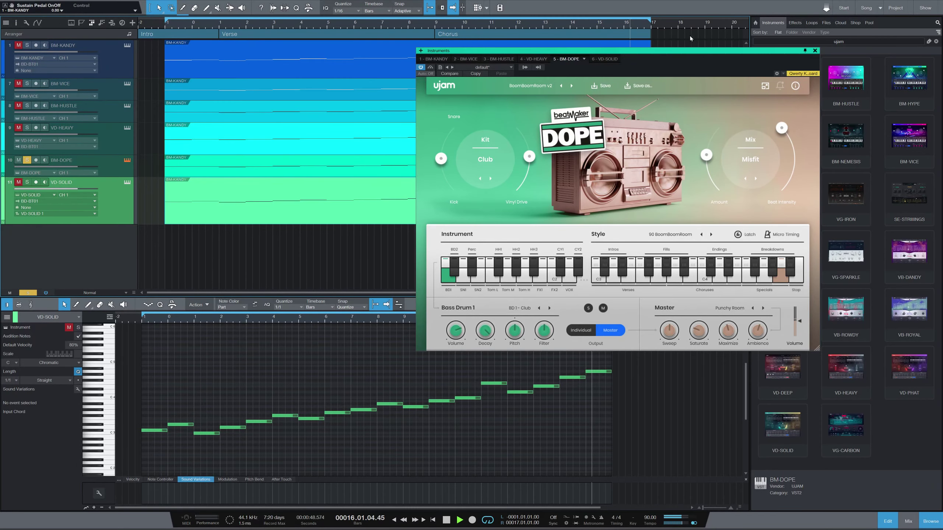
{"action": "left_click_drag", "start_coordinate": [689, 50], "coordinate": [730, 105]}
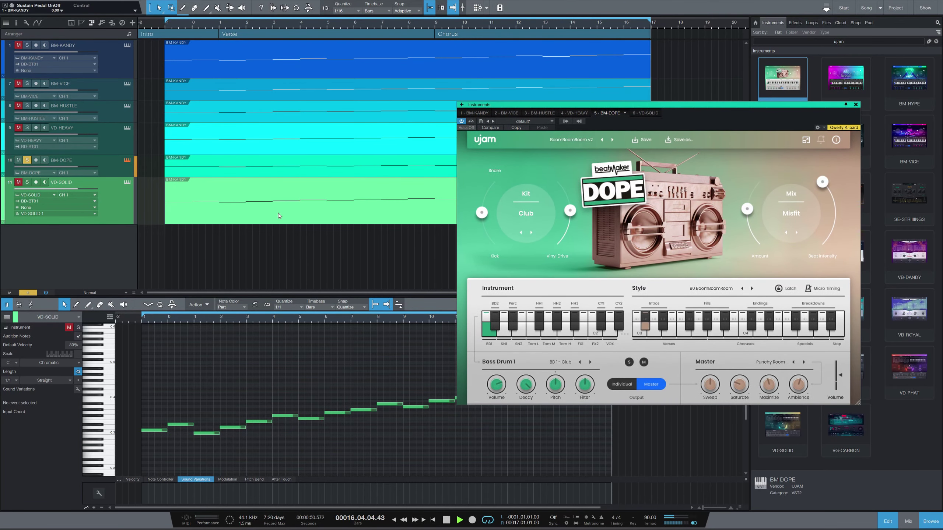
Step: Try the 90 Clunky Drummer and 90 Queen Syze styles, then step presets via Gimme Those Rhymes v2 to Healthy Jackin v2
{"action": "left_click", "coordinate": [751, 289]}
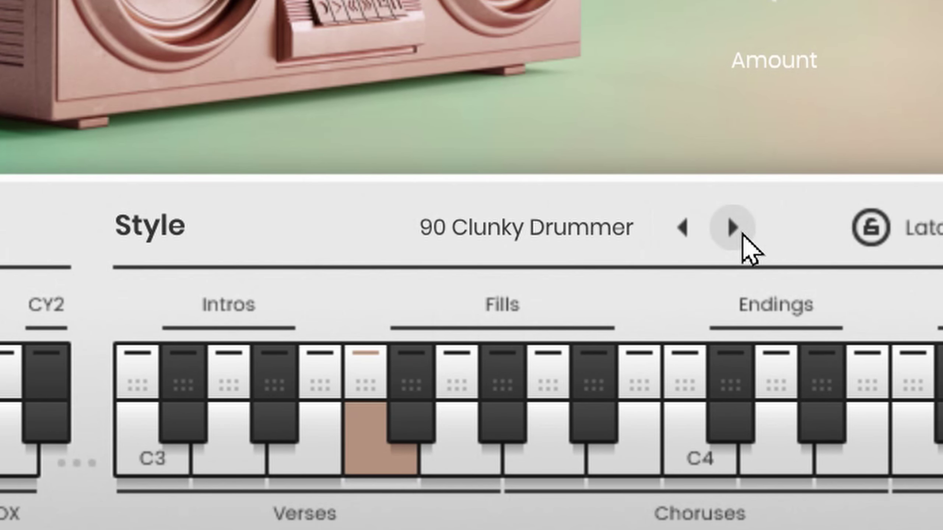
{"action": "left_click", "coordinate": [741, 238]}
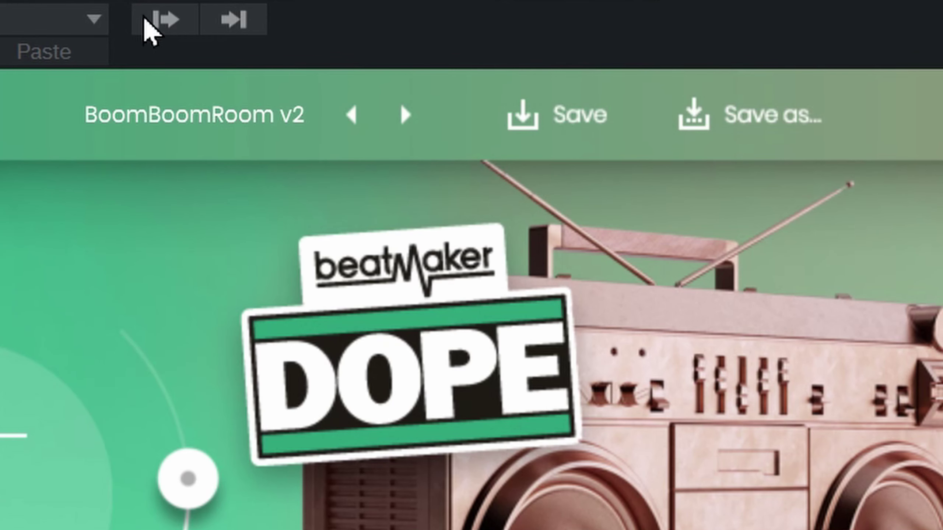
{"action": "left_click", "coordinate": [400, 116]}
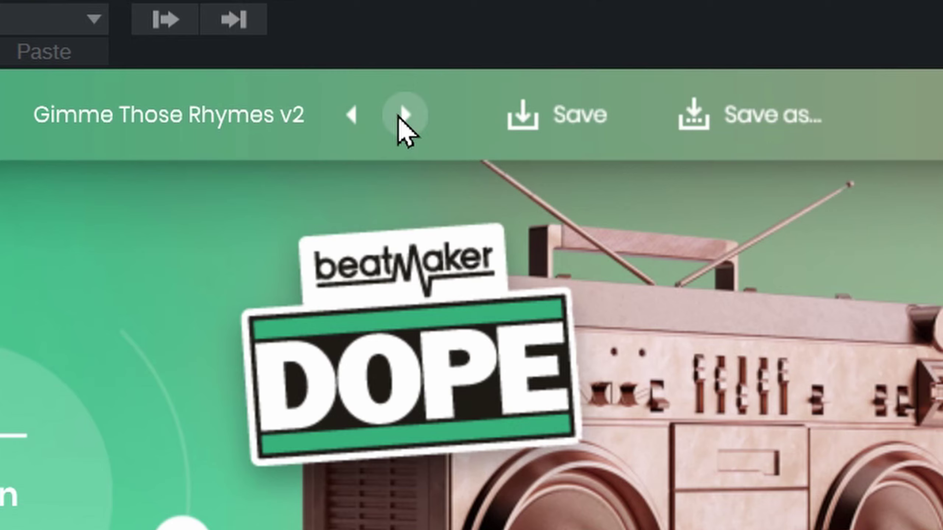
{"action": "left_click", "coordinate": [400, 115]}
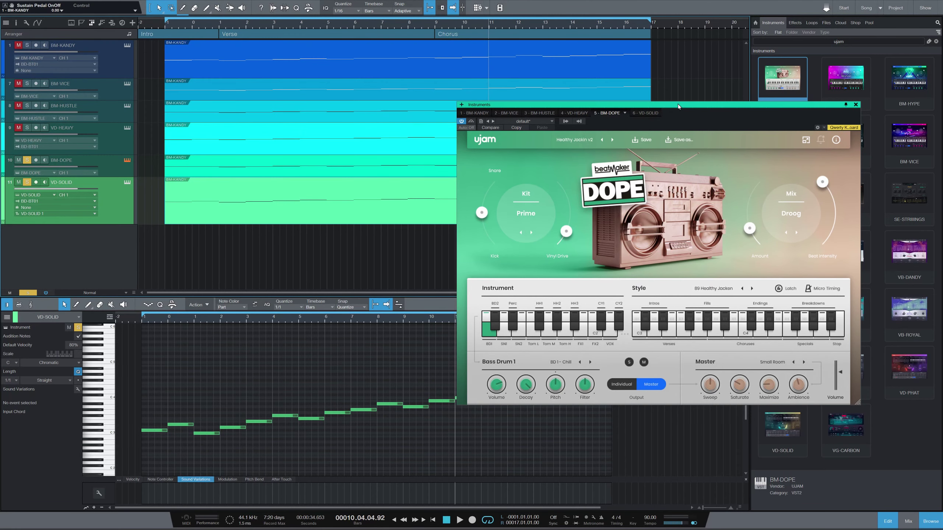
Step: Move the playhead to bar 1 and start playback of the soloed drums
{"action": "left_click_drag", "start_coordinate": [678, 103], "coordinate": [651, 170]}
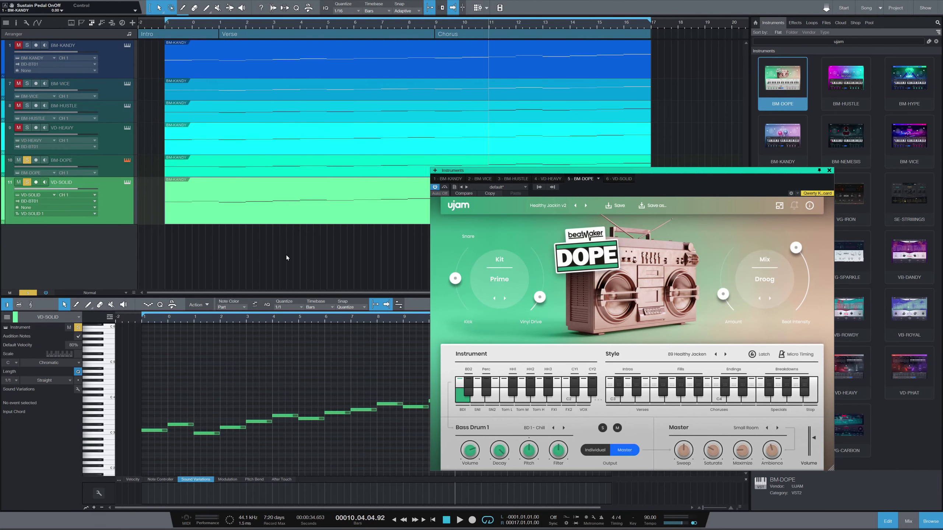
{"action": "left_click", "coordinate": [226, 25]}
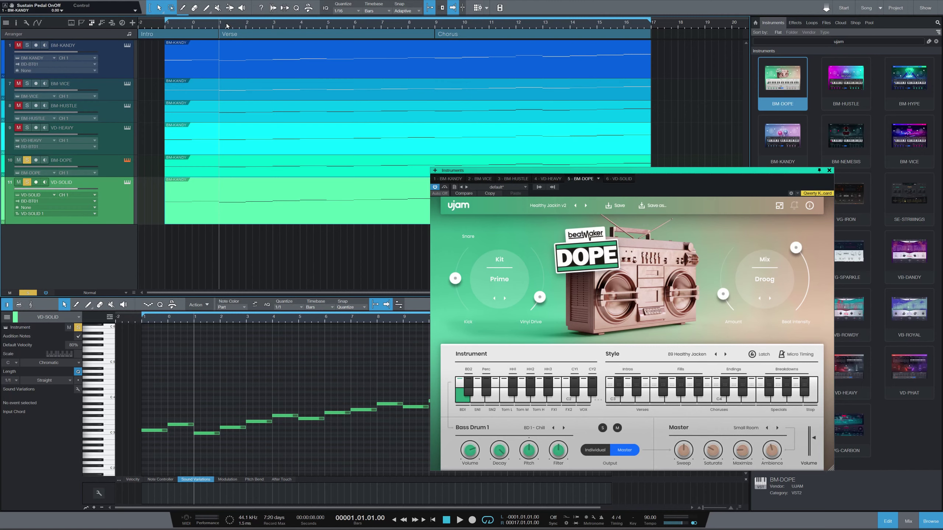
{"action": "key", "text": "space"}
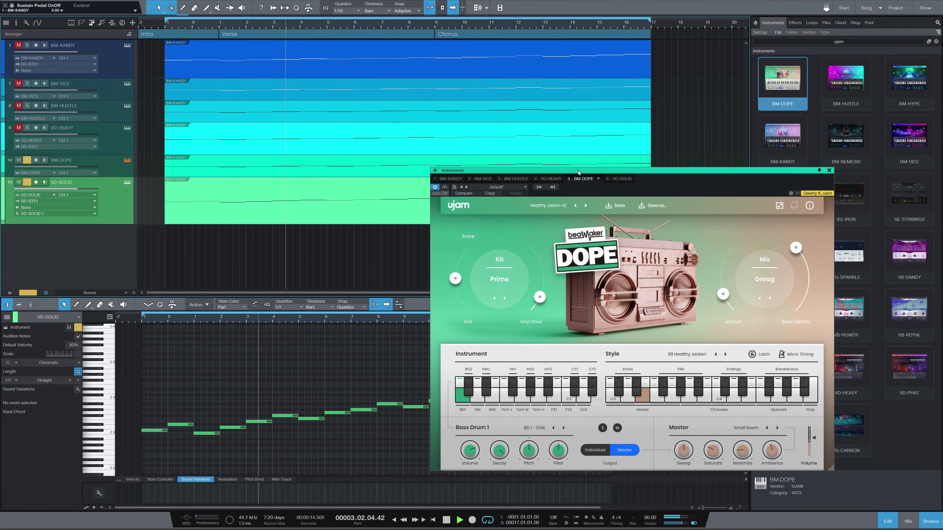
{"action": "left_click_drag", "start_coordinate": [509, 157], "coordinate": [548, 153]}
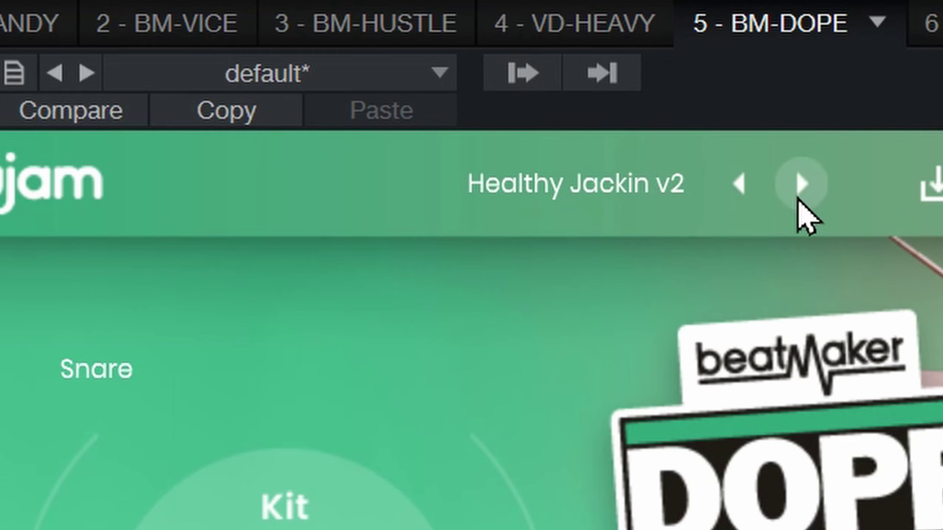
Step: Step BM-DOPE through Kit 3 to Kit 4 and lower the BM-DOPE track volume
{"action": "left_click", "coordinate": [801, 183]}
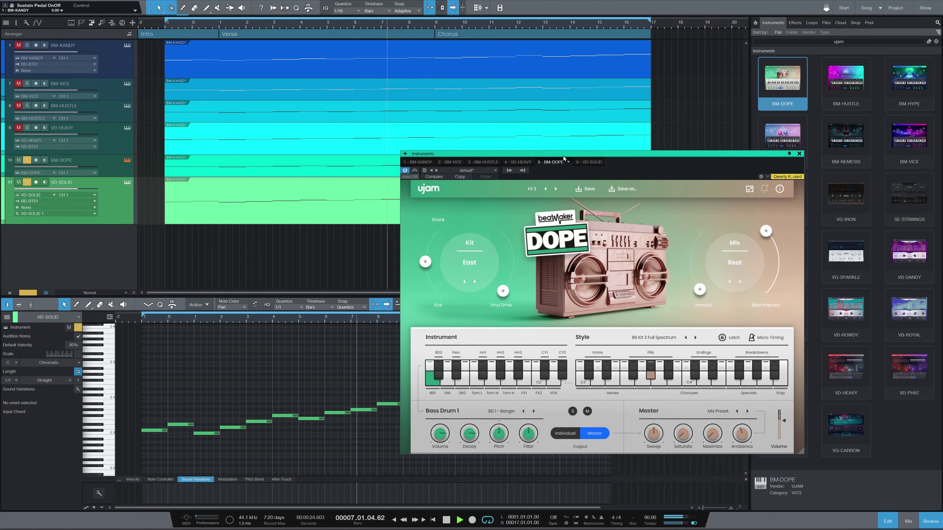
{"action": "left_click_drag", "start_coordinate": [563, 155], "coordinate": [625, 194]}
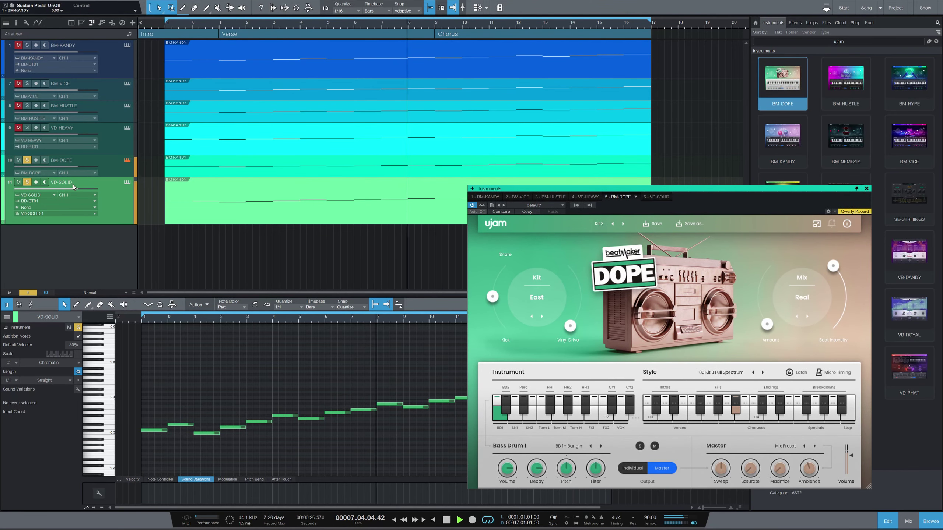
{"action": "left_click_drag", "start_coordinate": [77, 171], "coordinate": [70, 168]}
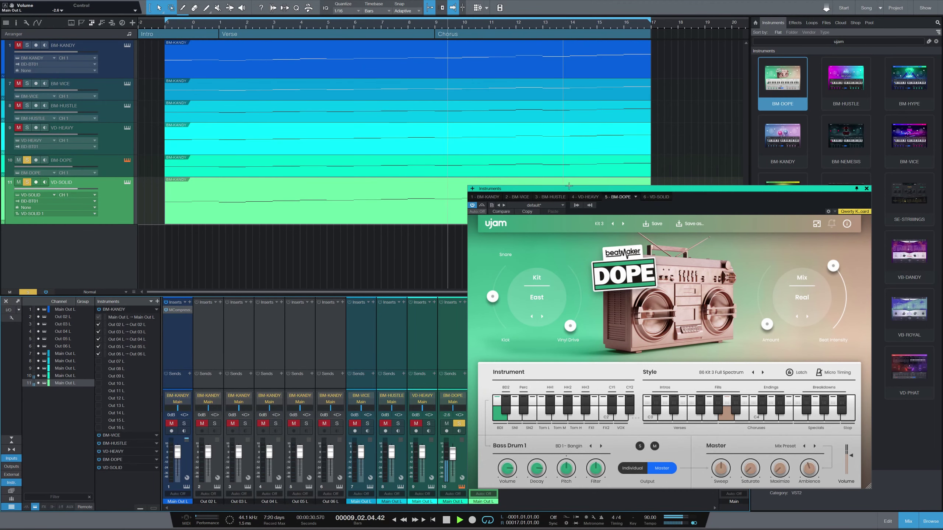
{"action": "left_click_drag", "start_coordinate": [555, 192], "coordinate": [605, 219]}
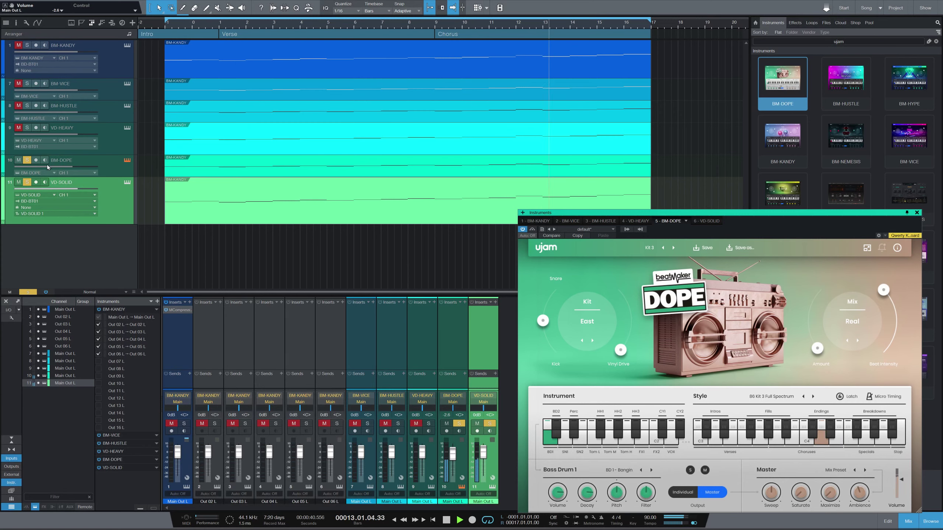
{"action": "left_click", "coordinate": [673, 248]}
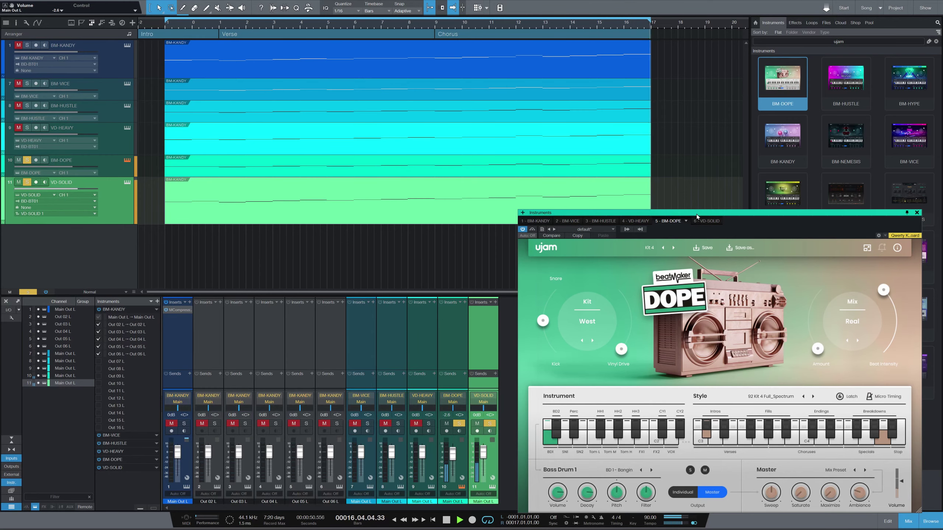
Step: Stop playback and clear all mutes and solos across the tracks
{"action": "left_click_drag", "start_coordinate": [697, 215], "coordinate": [645, 85]}
{"action": "key", "text": "space"}
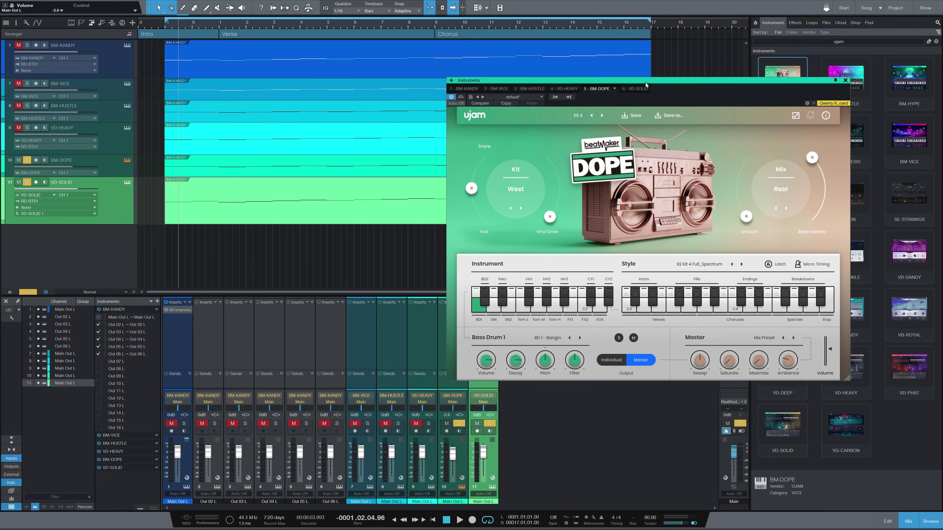
{"action": "left_click_drag", "start_coordinate": [645, 85], "coordinate": [502, 148]}
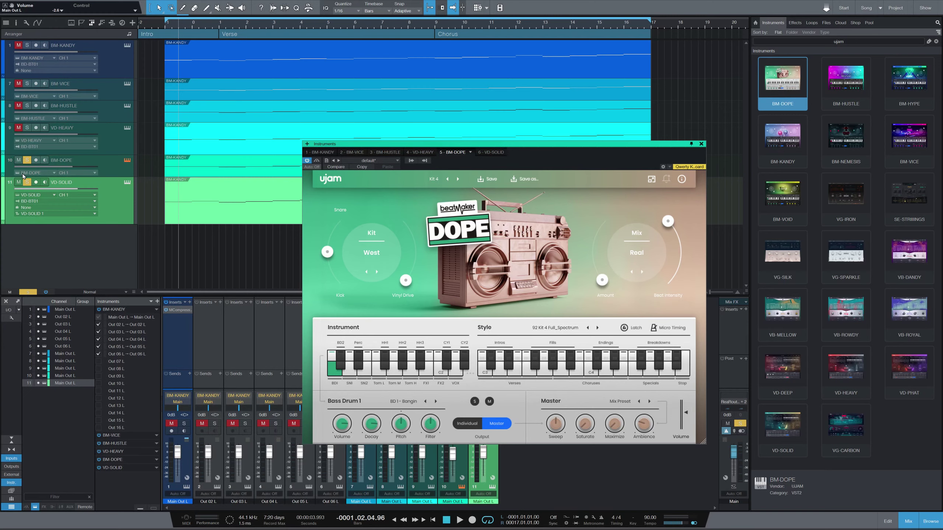
{"action": "left_click", "coordinate": [28, 183]}
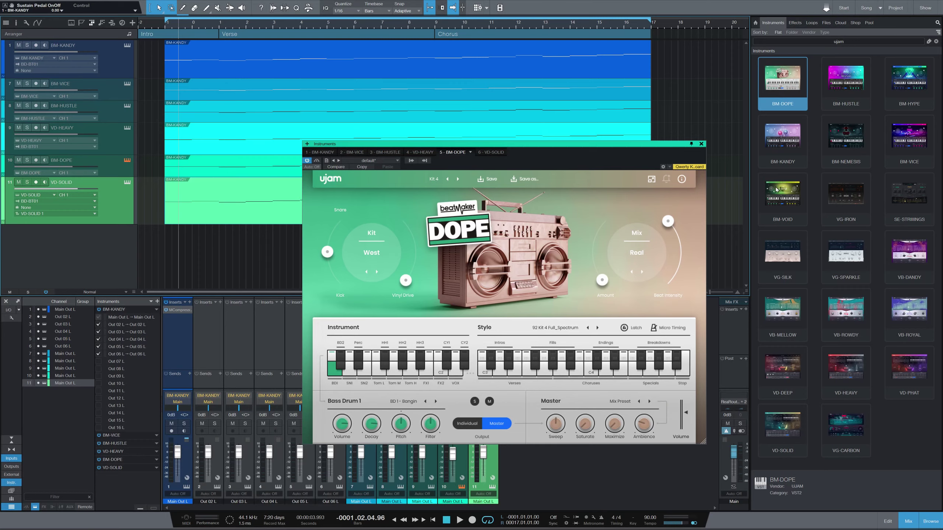
Step: Add BM-VOID and BM-NEMESIS drum tracks and copy the Kandy MIDI clip onto track 13
{"action": "left_click_drag", "start_coordinate": [775, 189], "coordinate": [230, 240]}
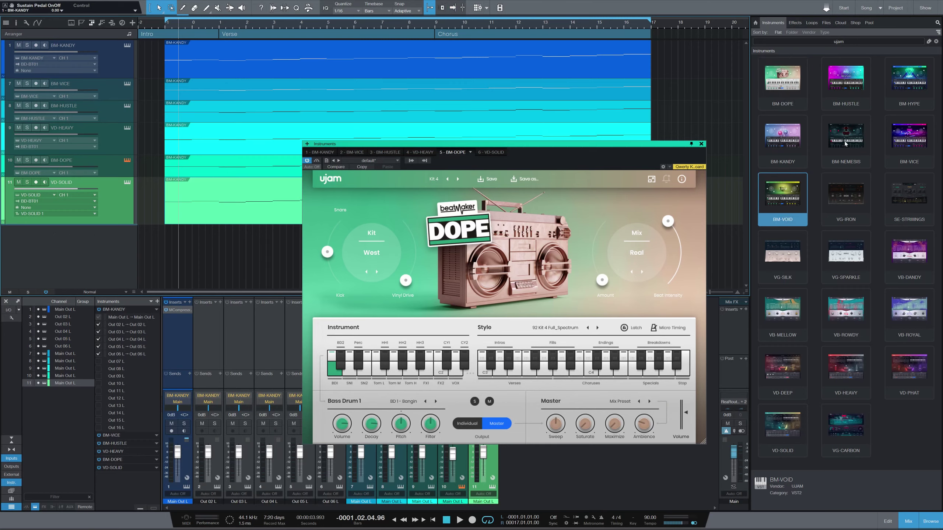
{"action": "left_click_drag", "start_coordinate": [829, 147], "coordinate": [87, 265]}
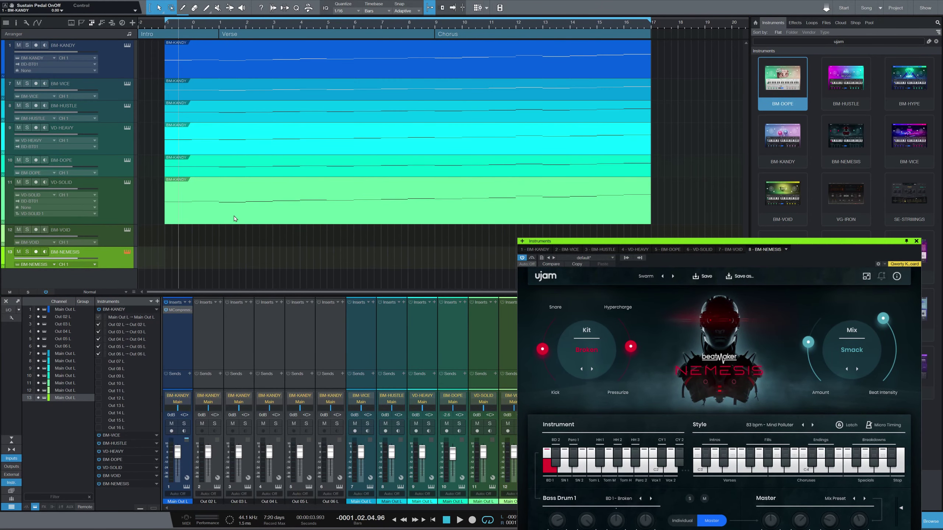
{"action": "left_click_drag", "start_coordinate": [234, 218], "coordinate": [205, 240]}
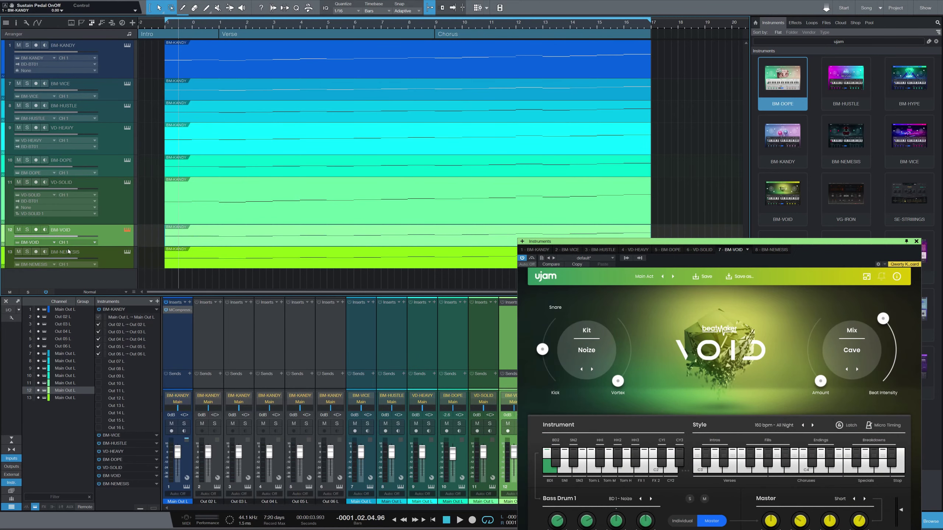
Step: Solo BM-NEMESIS, return the playhead to the clip start, and open its instrument window
{"action": "left_click", "coordinate": [27, 251]}
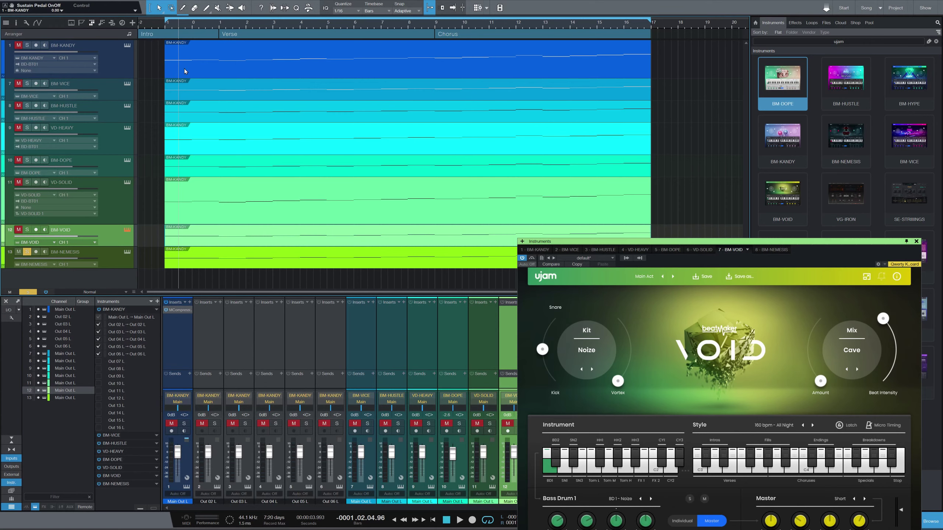
{"action": "left_click", "coordinate": [167, 28]}
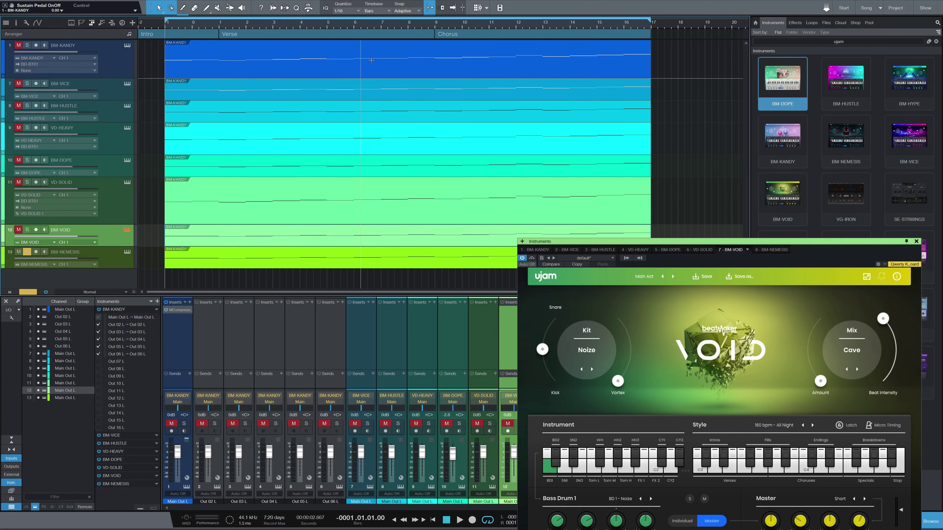
{"action": "left_click", "coordinate": [126, 254]}
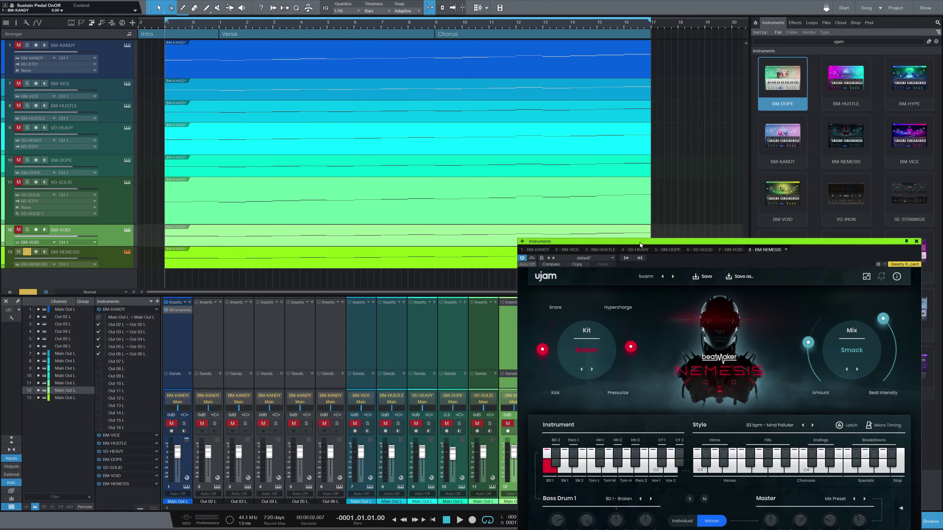
{"action": "left_click_drag", "start_coordinate": [640, 242], "coordinate": [629, 120]}
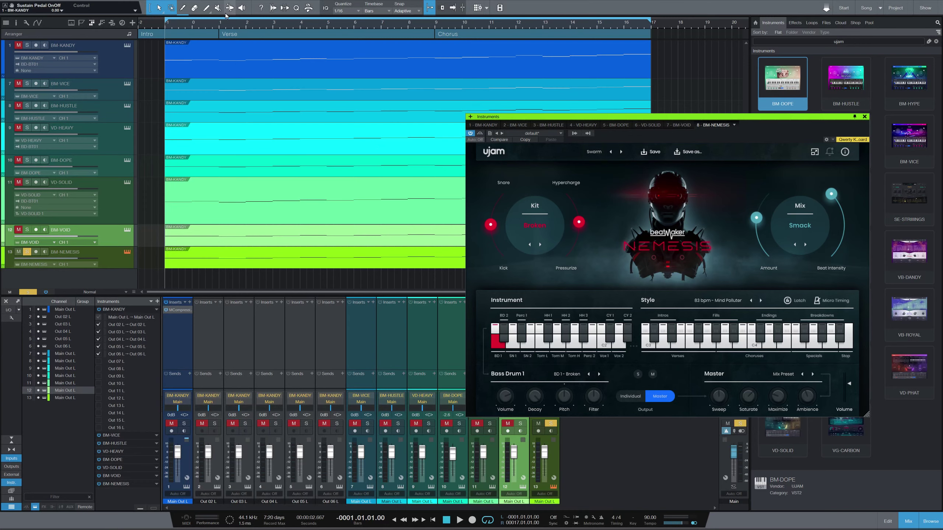
Step: Play from bar 1, set BM-DOPE to Muff Ryders v2, and step Nemesis through System Failure to The BFG
{"action": "left_click", "coordinate": [220, 24]}
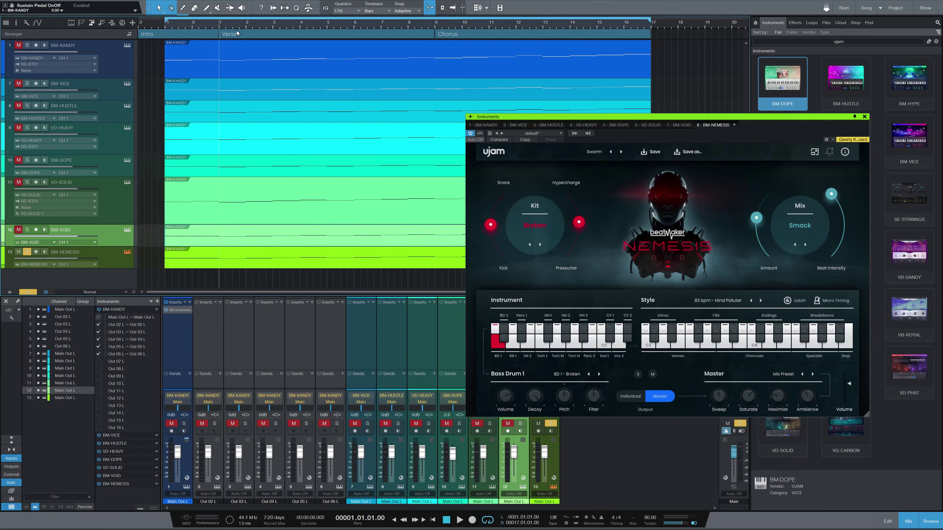
{"action": "key", "text": "space"}
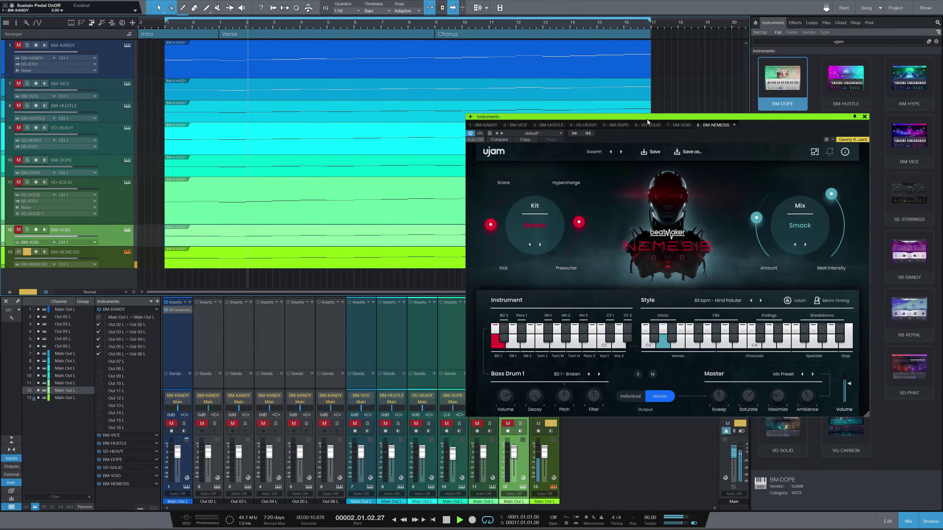
{"action": "left_click_drag", "start_coordinate": [647, 120], "coordinate": [644, 161]}
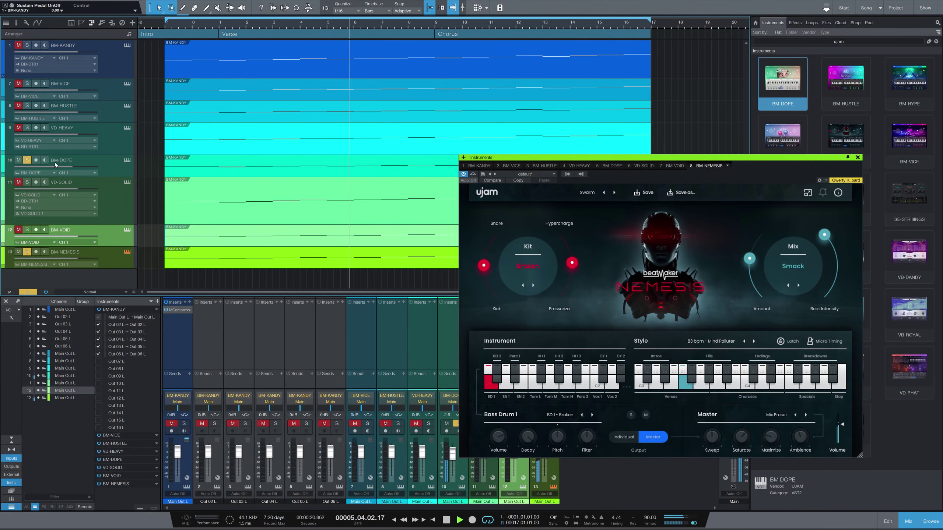
{"action": "left_click", "coordinate": [120, 161]}
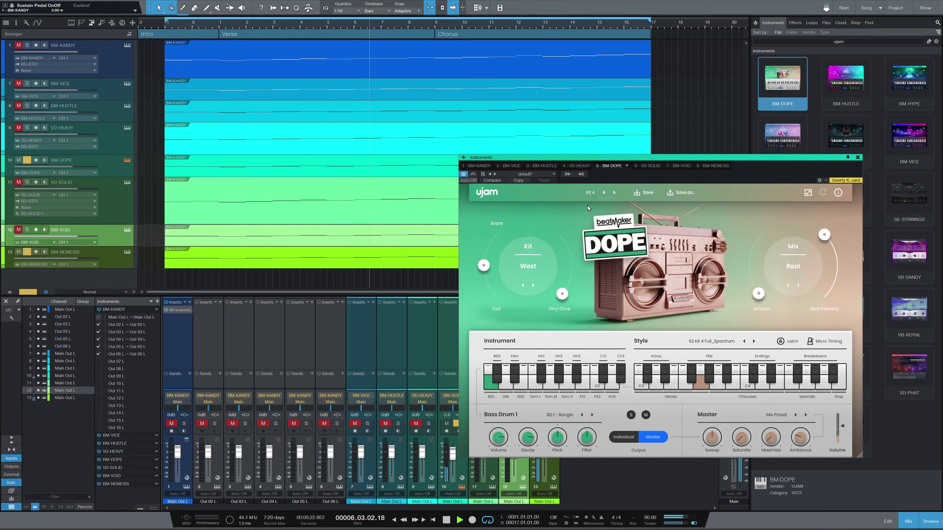
{"action": "left_click", "coordinate": [615, 193]}
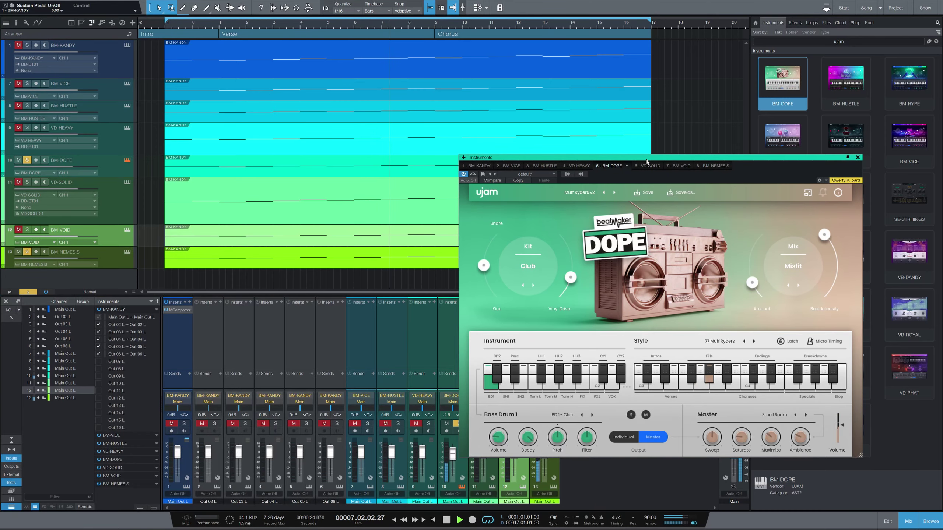
{"action": "left_click_drag", "start_coordinate": [646, 159], "coordinate": [677, 152]}
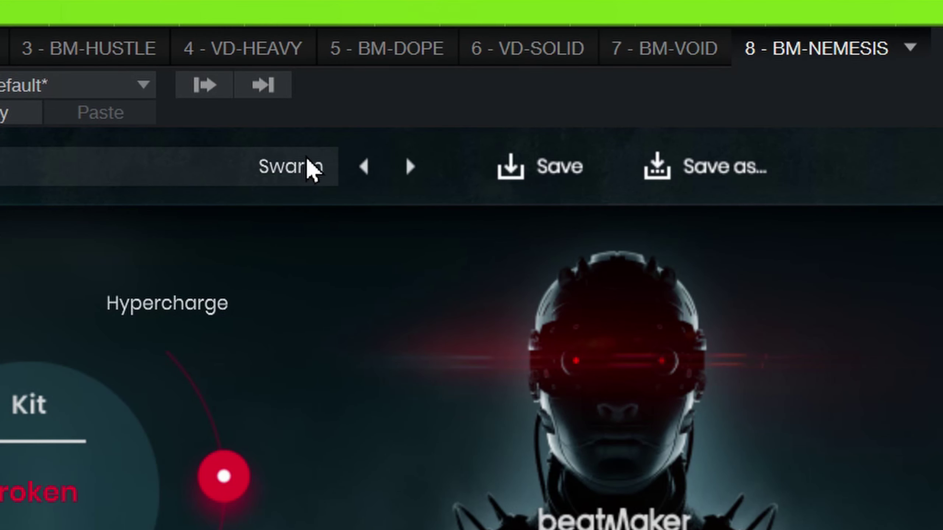
{"action": "left_click", "coordinate": [418, 179]}
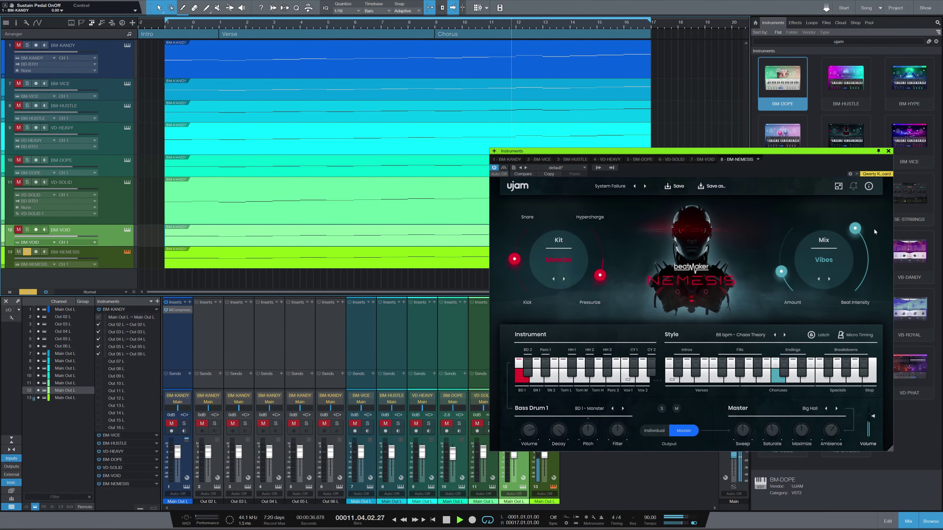
{"action": "left_click", "coordinate": [646, 187]}
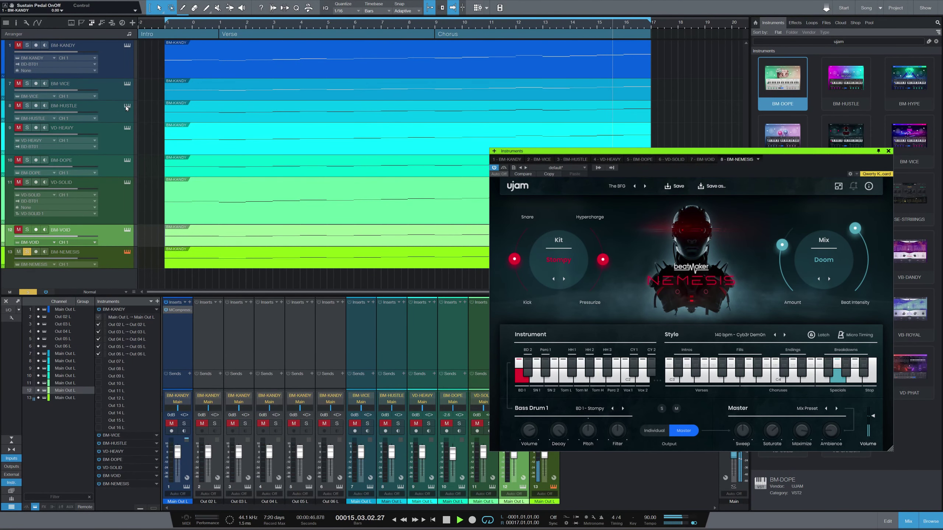
Step: Solo BM-HUSTLE as well and open its instrument beside the Nemesis window
{"action": "left_click", "coordinate": [27, 105]}
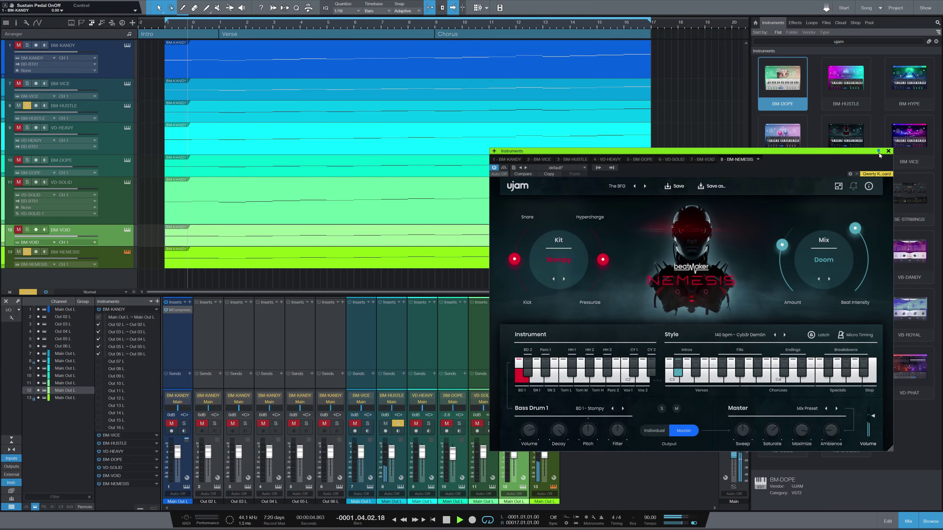
{"action": "left_click_drag", "start_coordinate": [878, 153], "coordinate": [880, 69]}
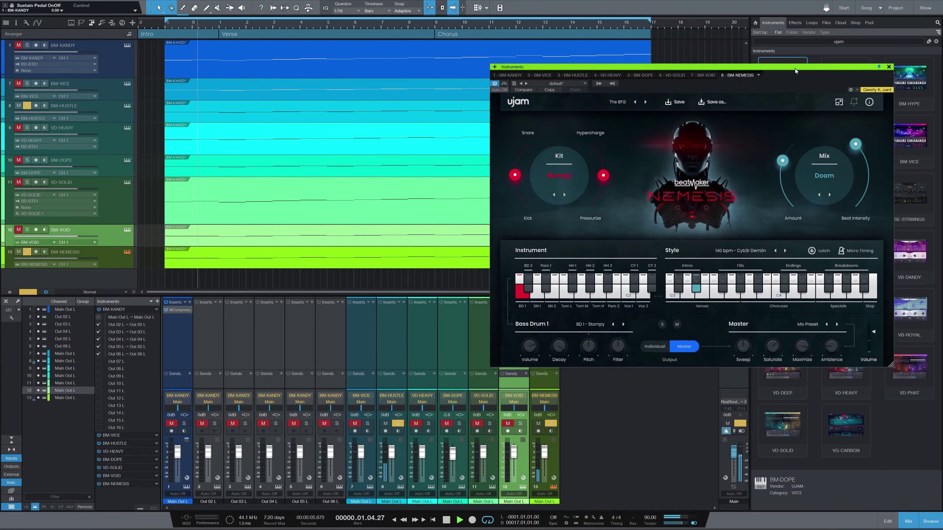
{"action": "left_click", "coordinate": [126, 106]}
{"action": "left_click_drag", "start_coordinate": [659, 134], "coordinate": [301, 15]}
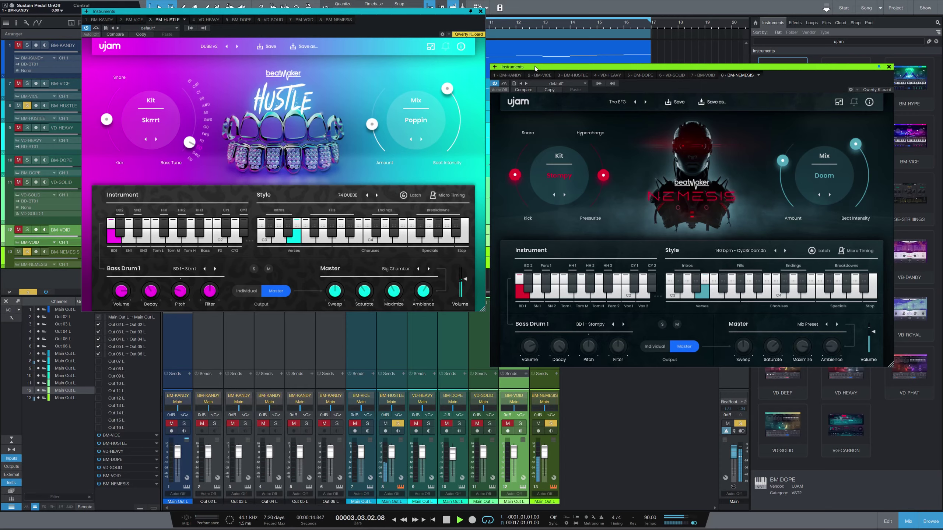
Step: Try Hustle's GET SLOW v2 and Nemesis's The Borg presets, and lower BM-NEMESIS to -7.5 dB
{"action": "left_click_drag", "start_coordinate": [535, 68], "coordinate": [531, 12]}
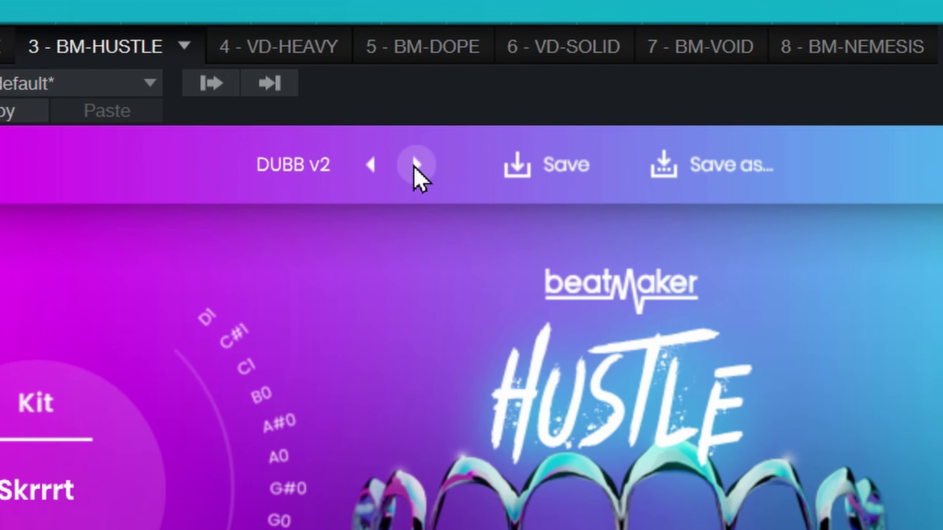
{"action": "left_click", "coordinate": [237, 47]}
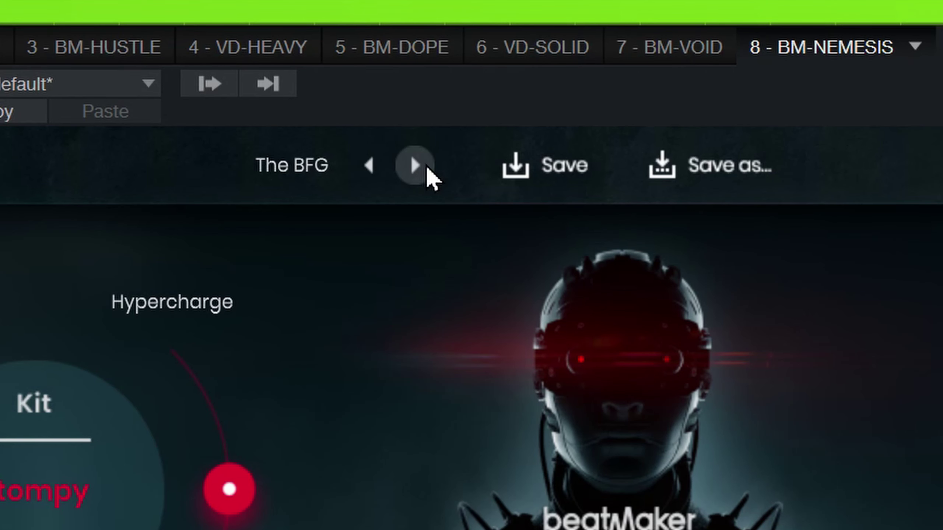
{"action": "left_click", "coordinate": [415, 165]}
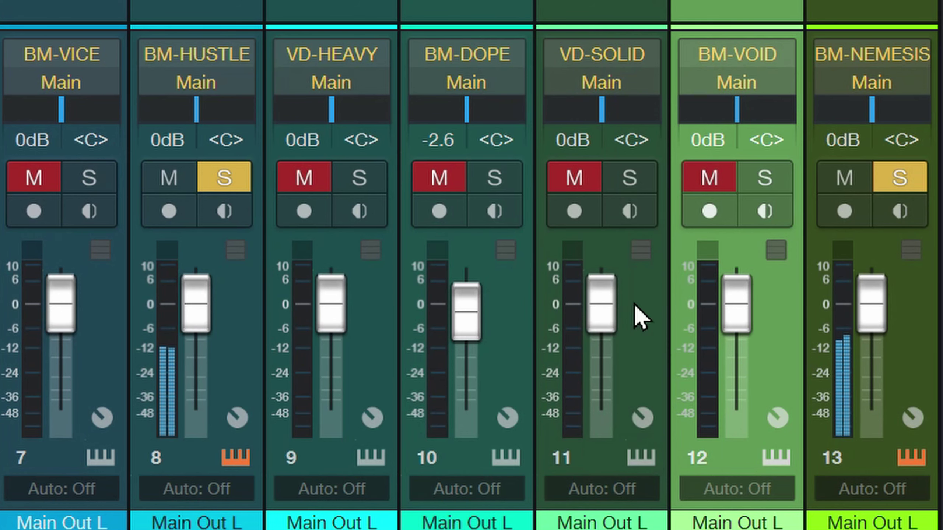
{"action": "left_click_drag", "start_coordinate": [874, 294], "coordinate": [873, 316]}
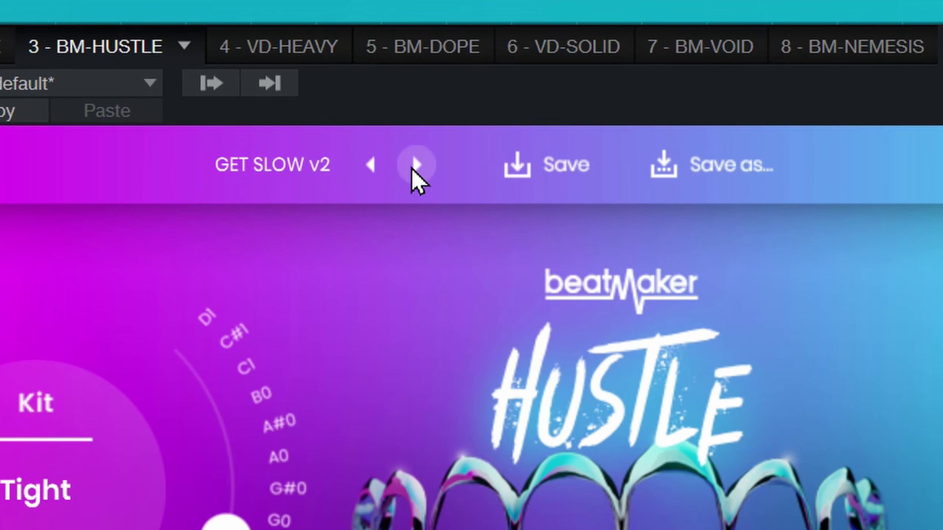
Step: Set Hustle to JUNGLE 2 v2, step Nemesis on to Ambivalence, and unsolo BM-HUSTLE
{"action": "left_click", "coordinate": [413, 168]}
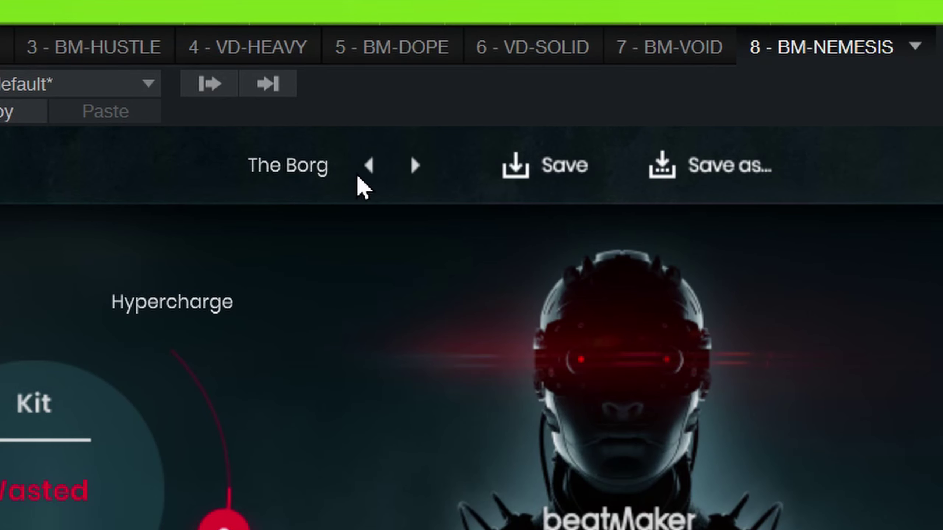
{"action": "left_click", "coordinate": [424, 164]}
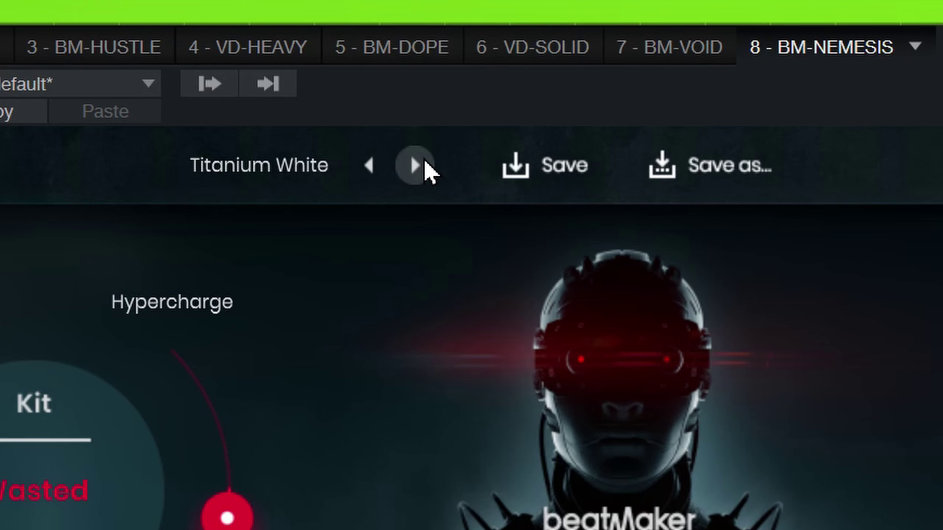
{"action": "left_click", "coordinate": [425, 163]}
{"action": "left_click", "coordinate": [425, 163]}
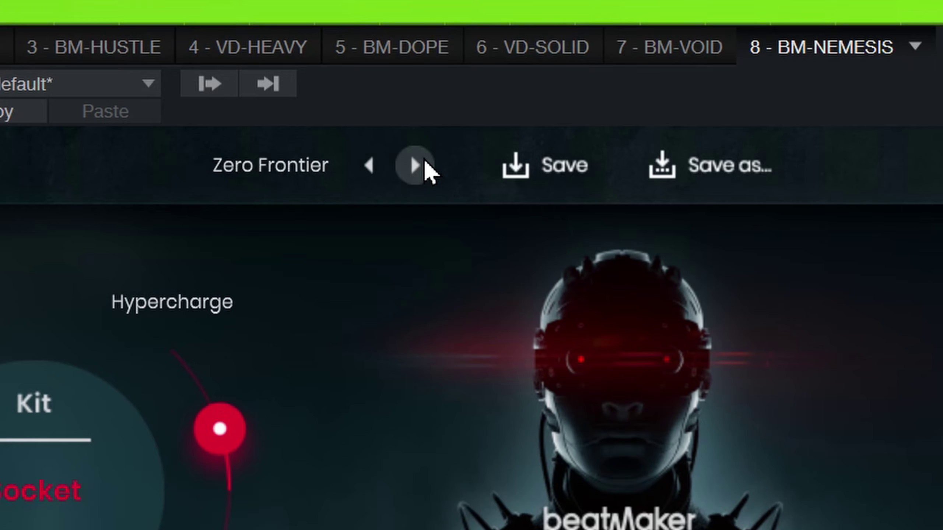
{"action": "left_click", "coordinate": [425, 164]}
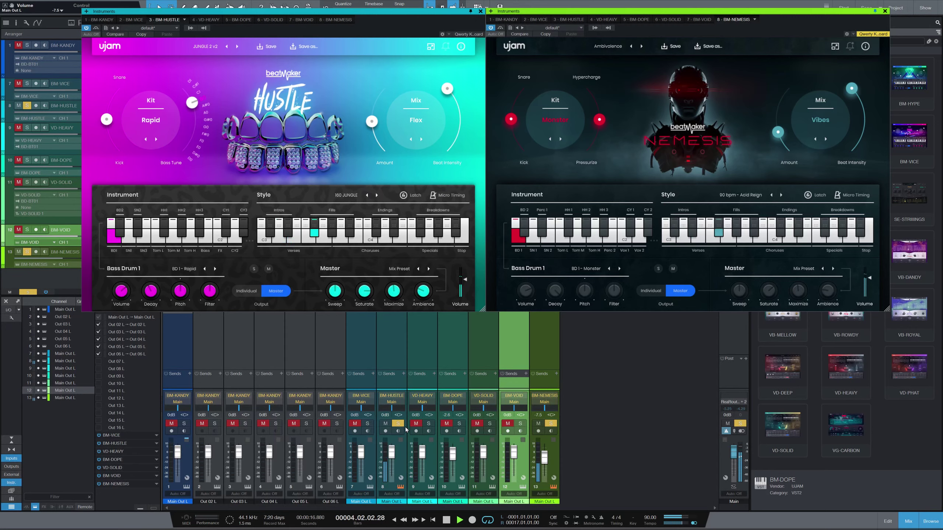
{"action": "left_click", "coordinate": [398, 424]}
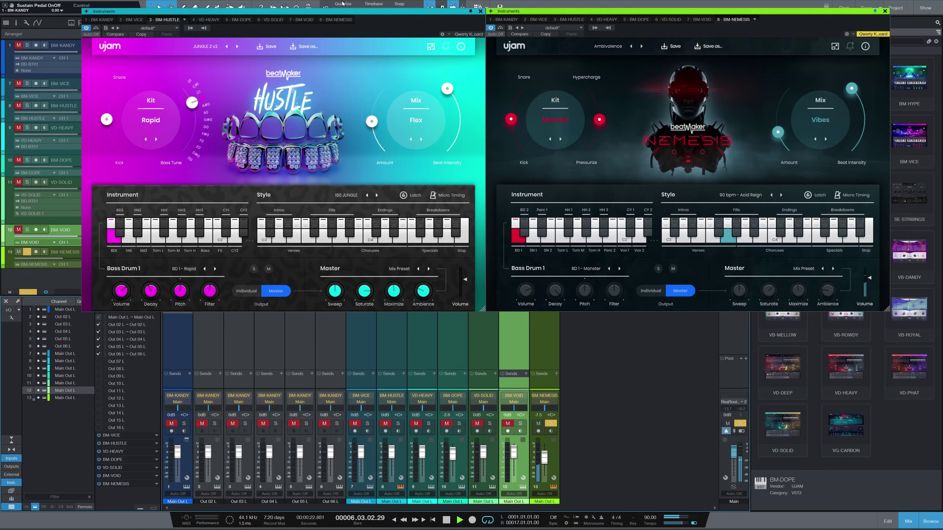
{"action": "left_click_drag", "start_coordinate": [246, 12], "coordinate": [699, 185]}
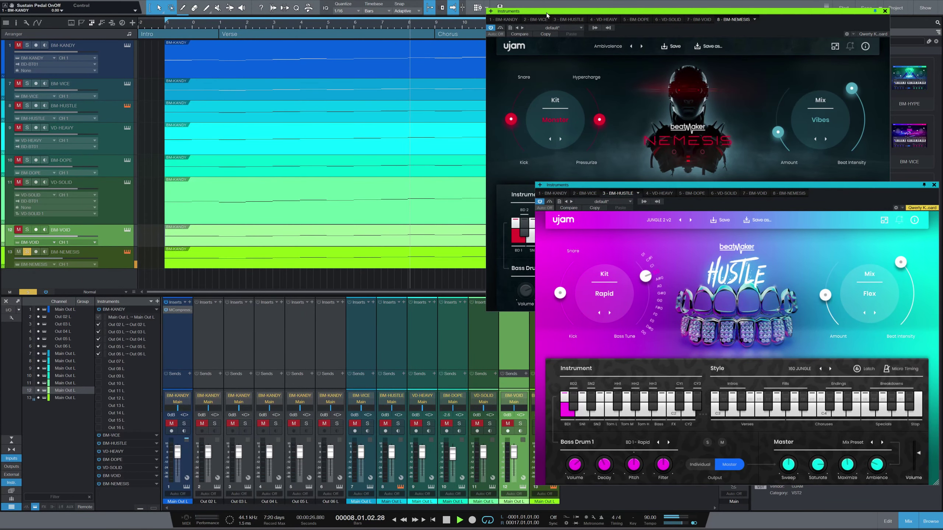
Step: Close the Nemesis and Hustle plugin windows and fit the whole arrangement in view
{"action": "left_click_drag", "start_coordinate": [538, 11], "coordinate": [594, 38]}
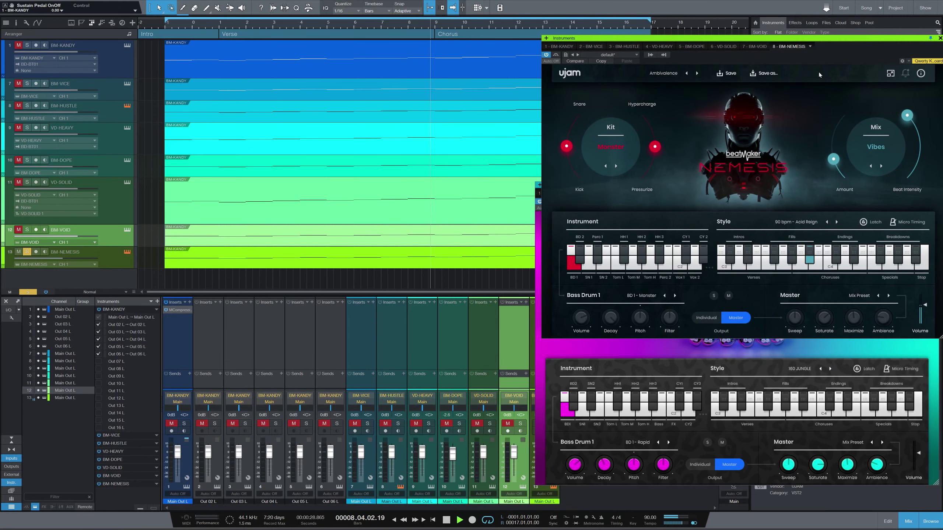
{"action": "left_click_drag", "start_coordinate": [940, 38], "coordinate": [914, 39]}
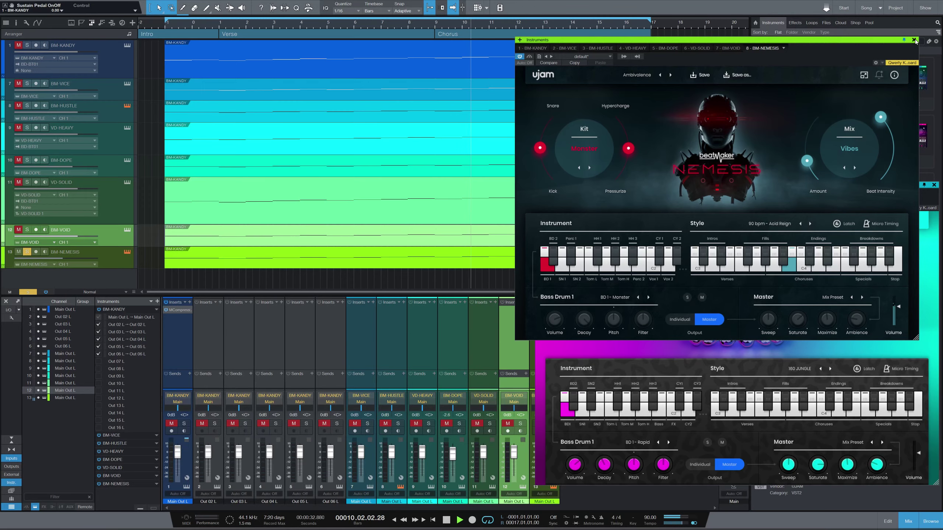
{"action": "left_click", "coordinate": [913, 39]}
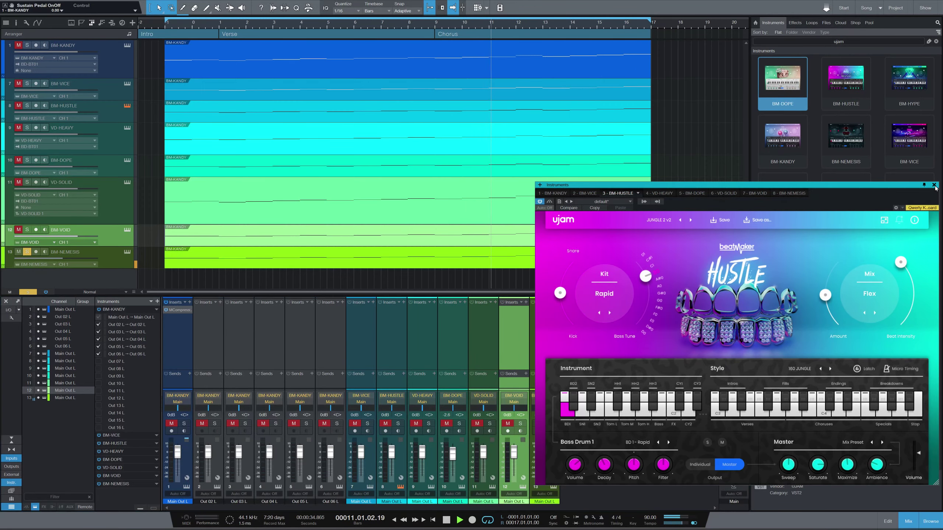
{"action": "left_click", "coordinate": [481, 158]}
{"action": "key", "text": "z"}
{"action": "key", "text": "w"}
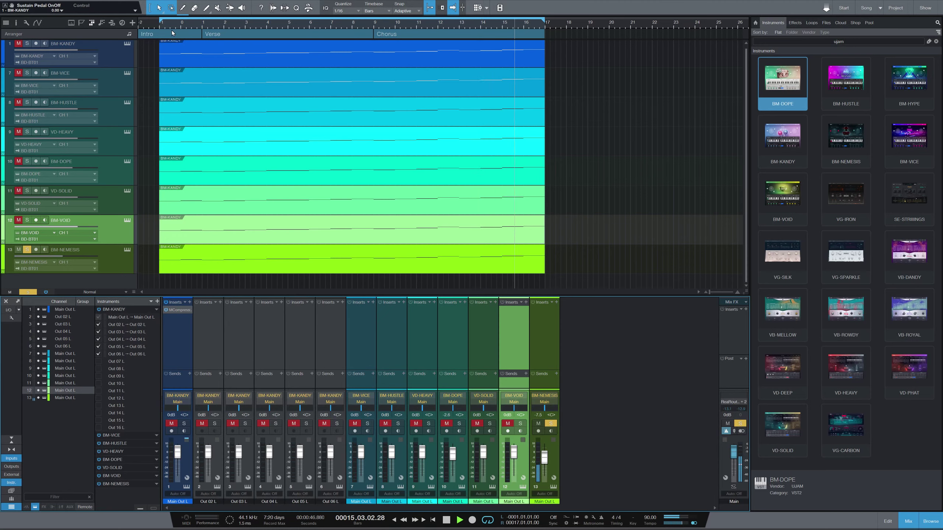
Step: Move the loop start to bar 1, unmute and solo BM-KANDY, and raise the tempo from 90 to 130 BPM
{"action": "left_click_drag", "start_coordinate": [163, 25], "coordinate": [203, 24]}
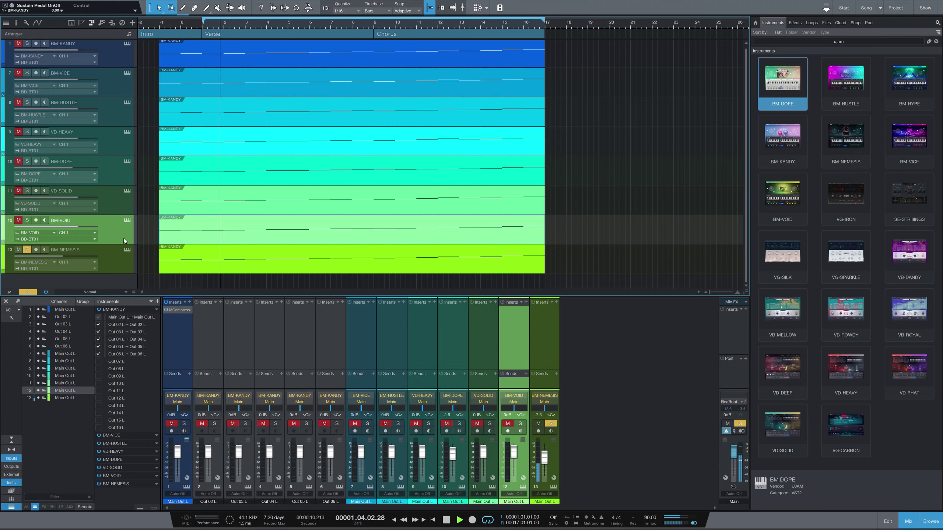
{"action": "scroll", "coordinate": [123, 141], "scroll_direction": "up", "scroll_amount": 1}
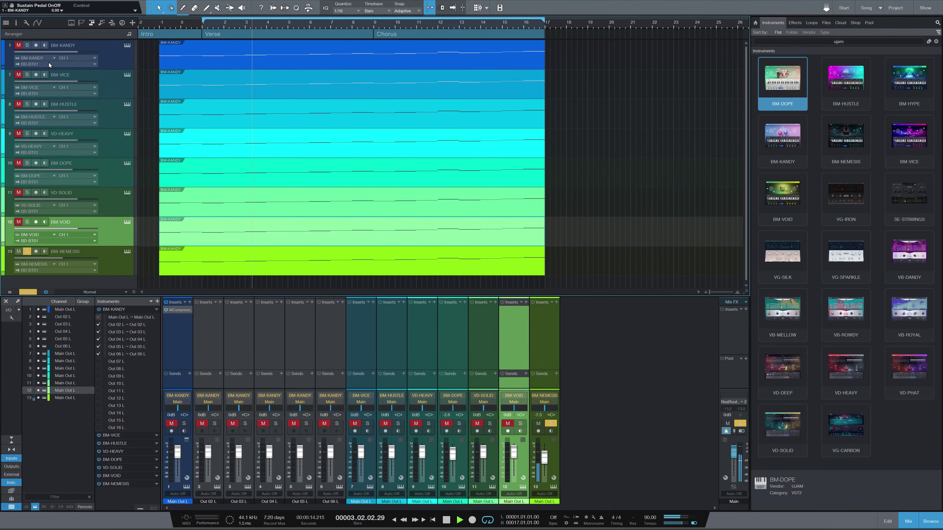
{"action": "left_click", "coordinate": [19, 44]}
{"action": "left_click", "coordinate": [27, 45]}
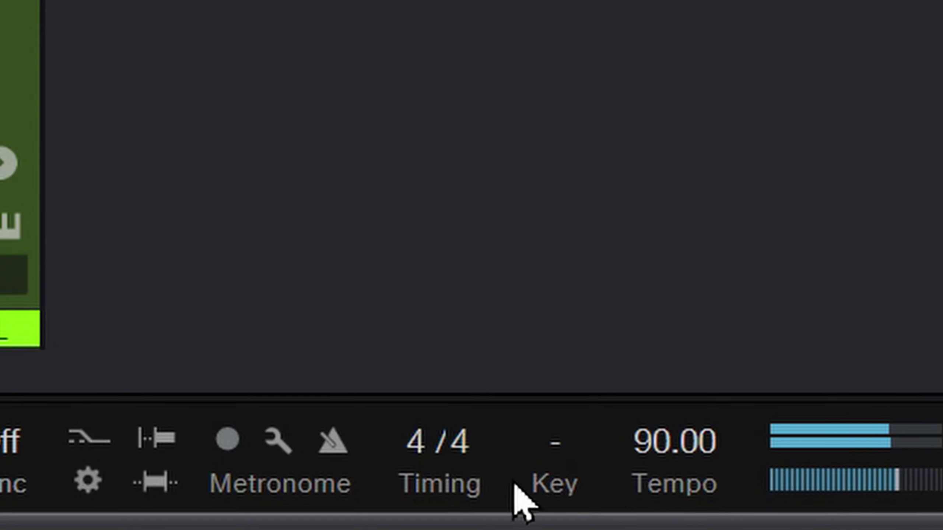
{"action": "left_click_drag", "start_coordinate": [656, 448], "coordinate": [707, 347]}
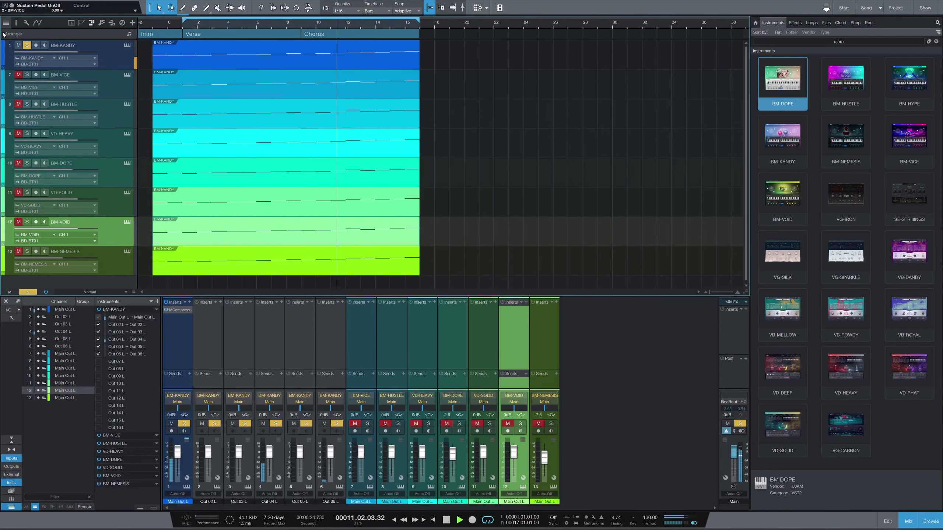
Step: Open the BM-KANDY instrument and switch its preset from Gush to Milky Way
{"action": "left_click", "coordinate": [128, 45]}
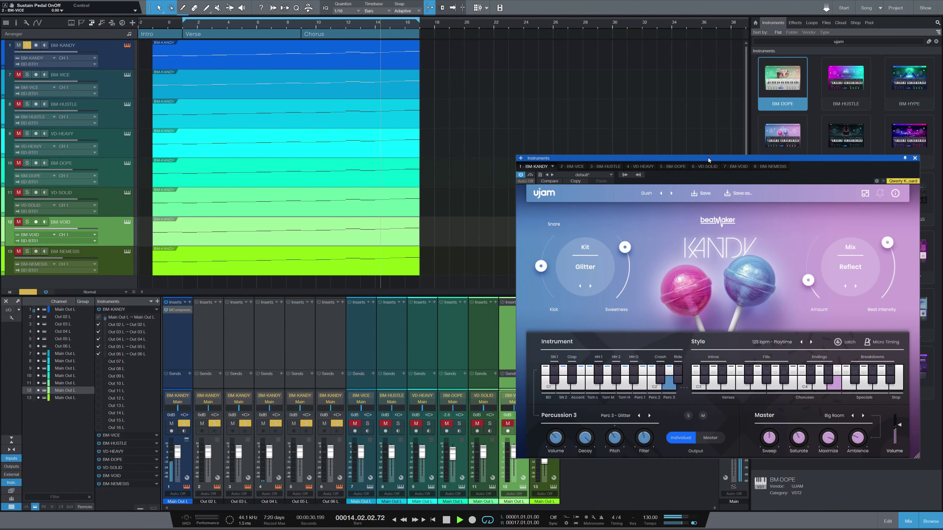
{"action": "left_click_drag", "start_coordinate": [709, 158], "coordinate": [674, 4]}
{"action": "left_click_drag", "start_coordinate": [651, 518], "coordinate": [650, 524]}
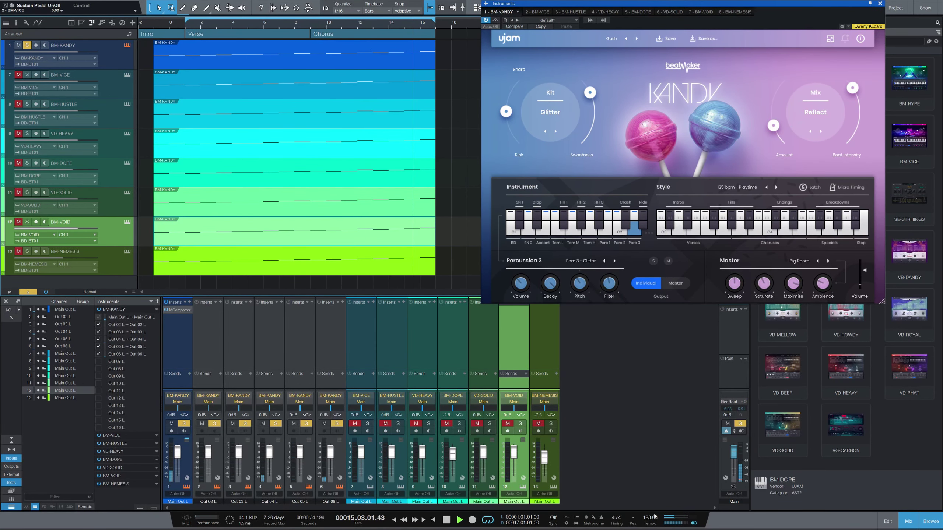
{"action": "scroll", "coordinate": [654, 516], "scroll_direction": "up", "scroll_amount": 1}
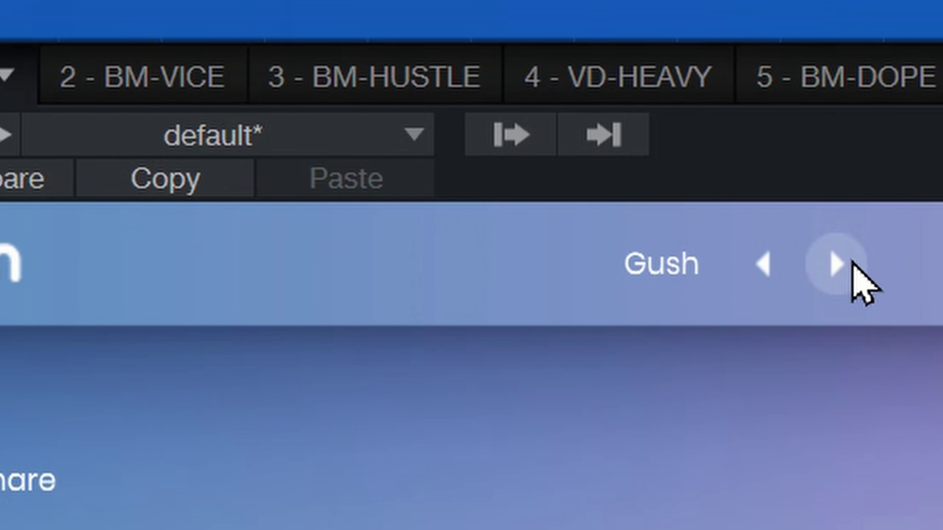
{"action": "left_click", "coordinate": [836, 264]}
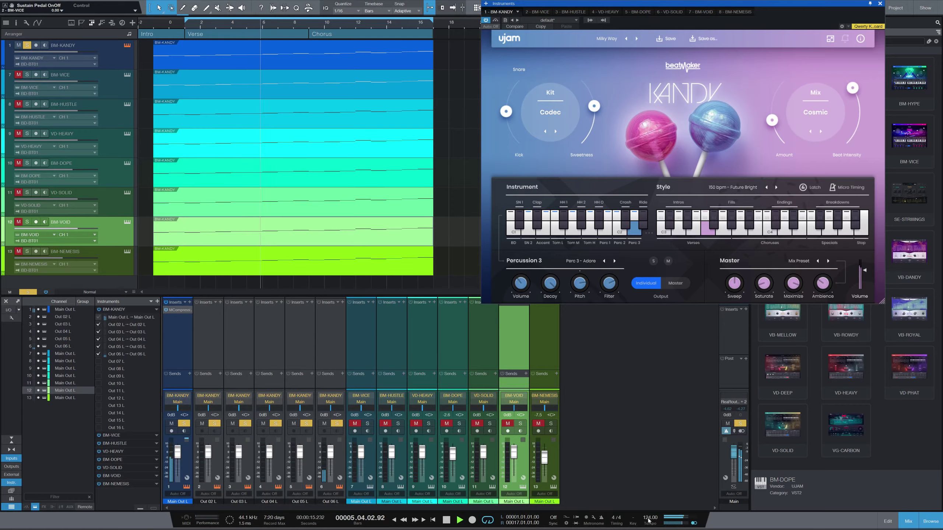
Step: Raise the song tempo to 152 BPM
{"action": "left_click_drag", "start_coordinate": [648, 521], "coordinate": [658, 511]}
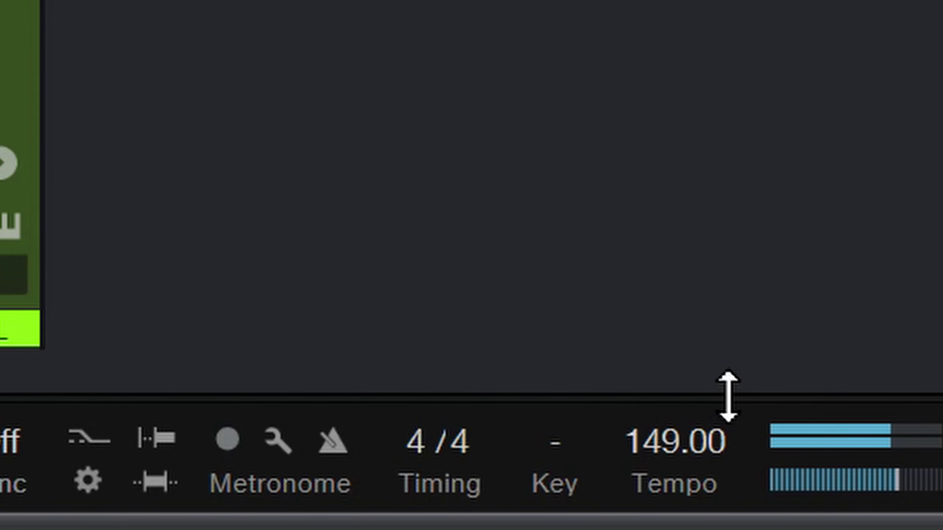
{"action": "left_click_drag", "start_coordinate": [728, 396], "coordinate": [723, 376]}
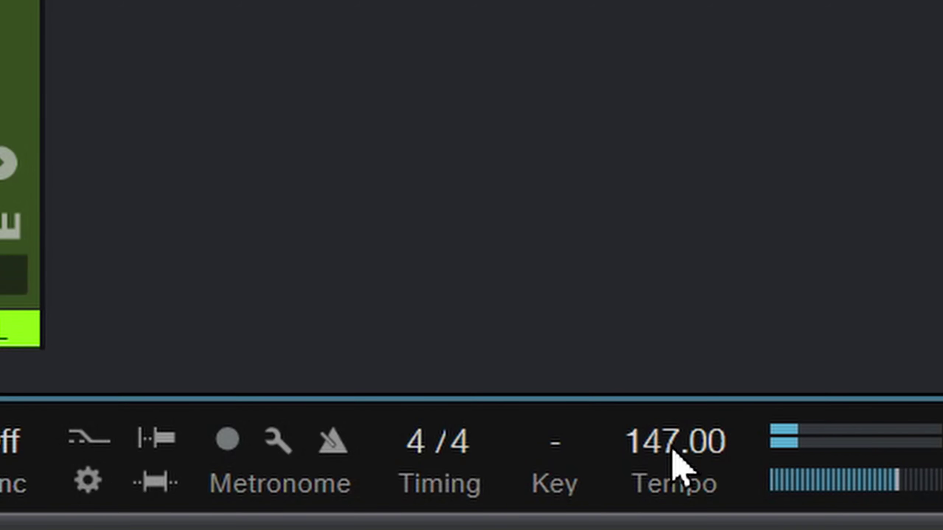
{"action": "left_click_drag", "start_coordinate": [675, 447], "coordinate": [684, 446]}
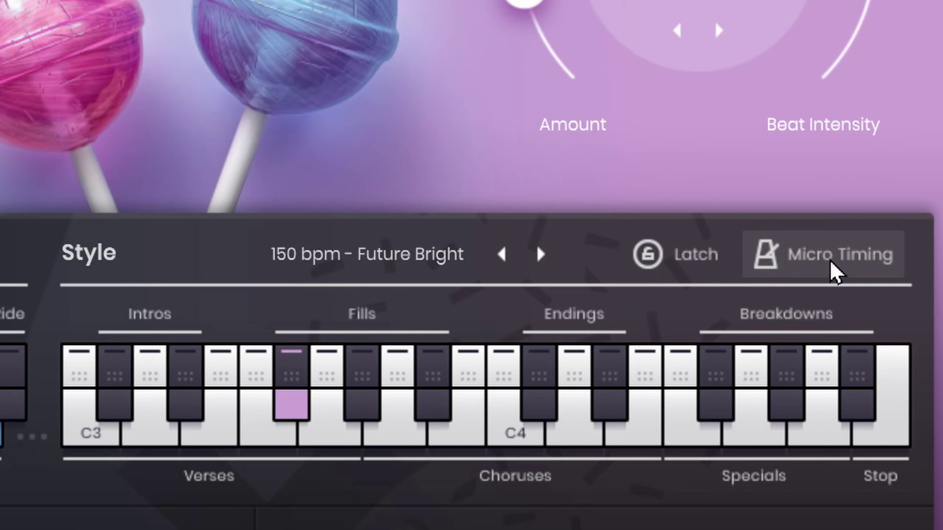
Step: In Kandy's Micro Timing, set Speed to /2, then change it to 2x
{"action": "left_click", "coordinate": [836, 255]}
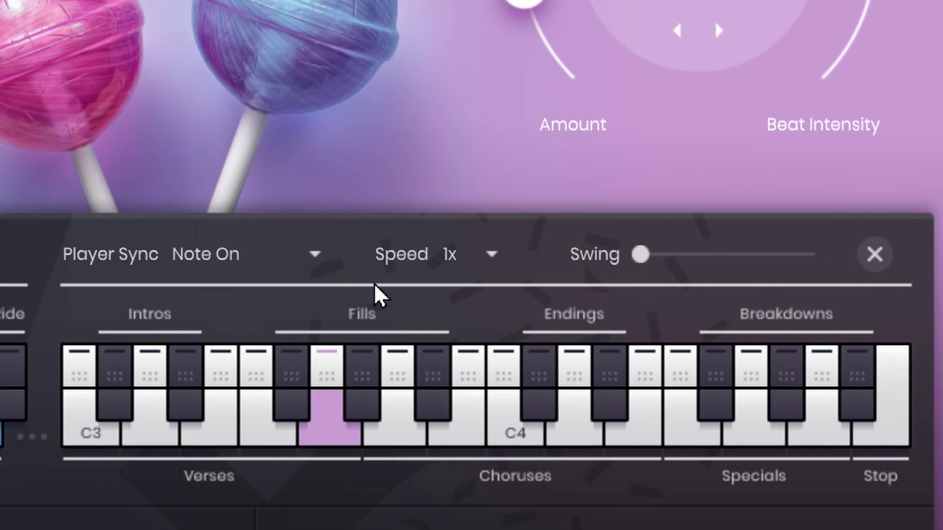
{"action": "left_click", "coordinate": [489, 253]}
{"action": "left_click", "coordinate": [472, 362]}
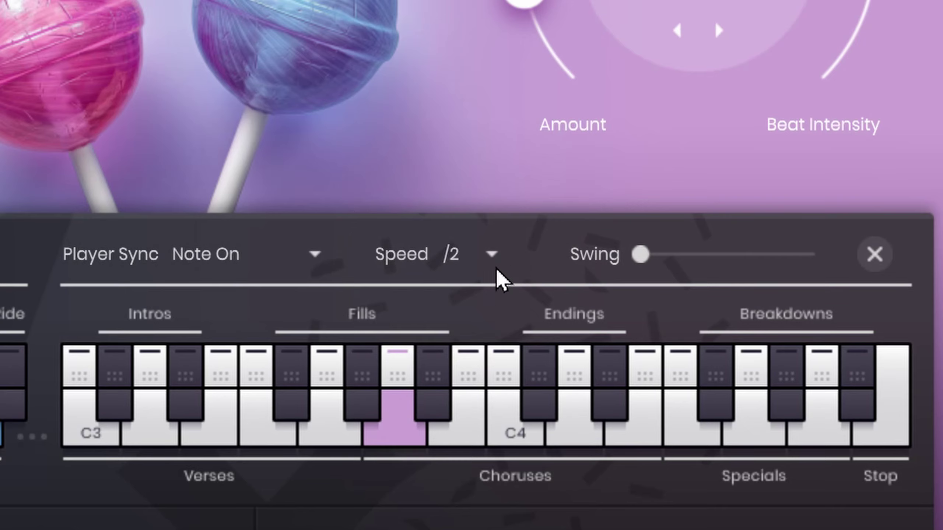
{"action": "left_click", "coordinate": [495, 252]}
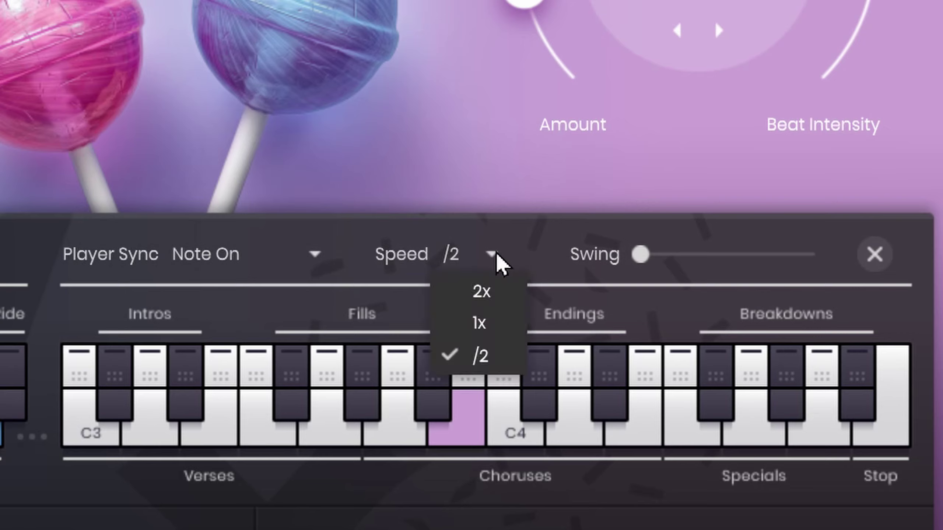
{"action": "left_click", "coordinate": [484, 295]}
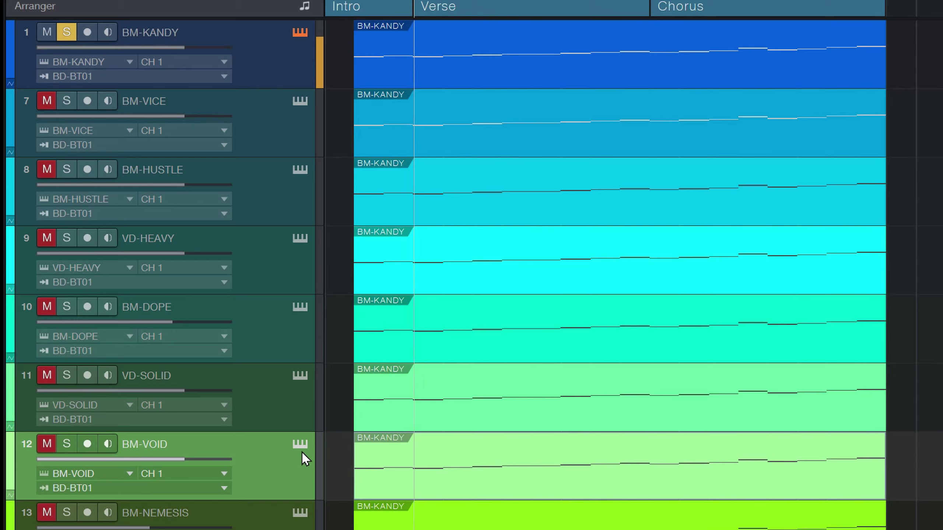
Step: Unmute and solo BM-VOID, then open its VOID instrument window
{"action": "left_click", "coordinate": [47, 443]}
{"action": "left_click", "coordinate": [66, 443]}
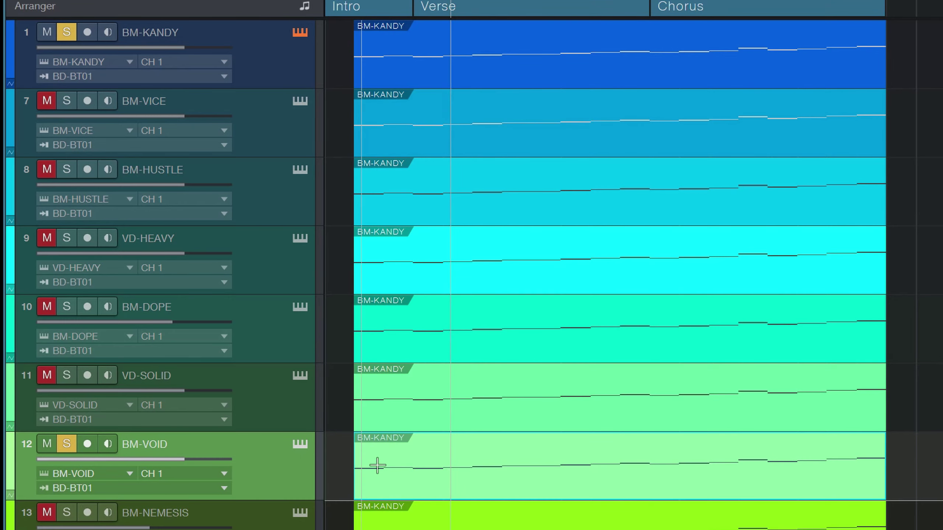
{"action": "left_click", "coordinate": [302, 444]}
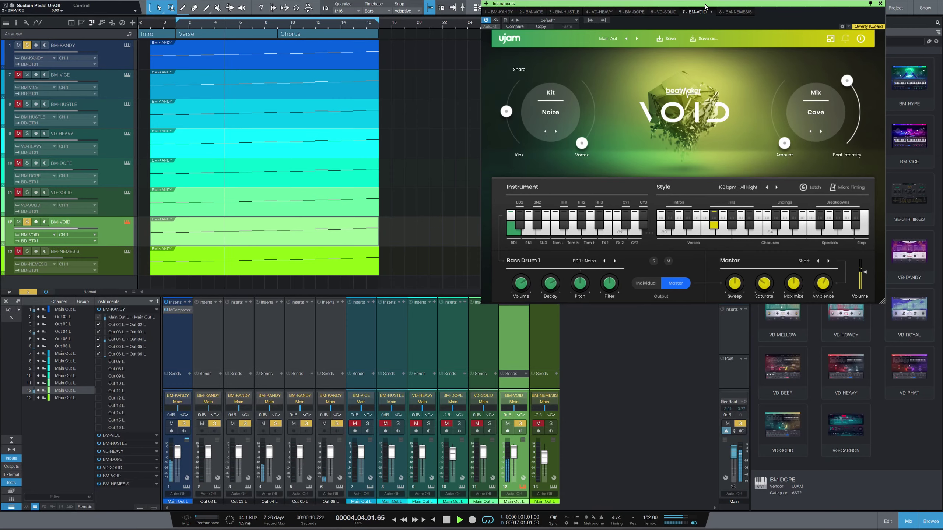
{"action": "left_click_drag", "start_coordinate": [709, 5], "coordinate": [654, 101]}
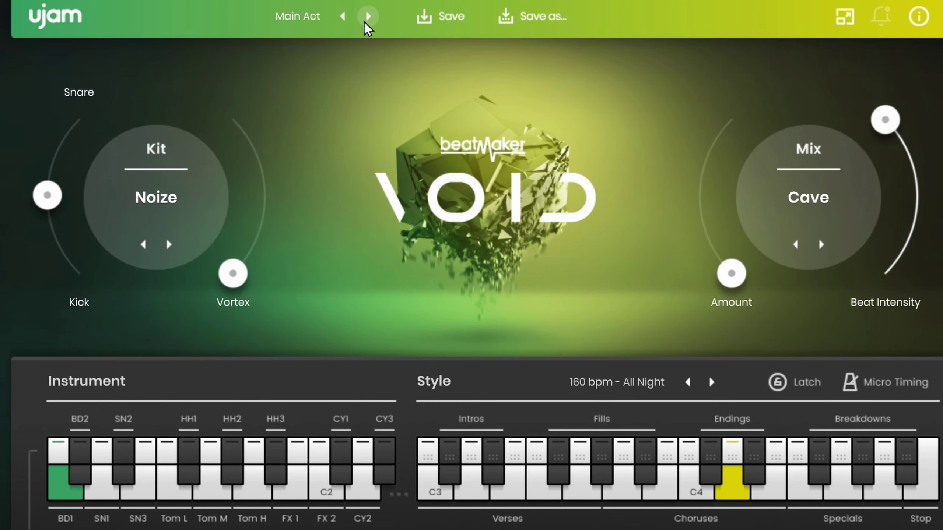
Step: Step the VOID preset from Main Act through Micro-Popp to Midnight Rattle
{"action": "left_click", "coordinate": [365, 22]}
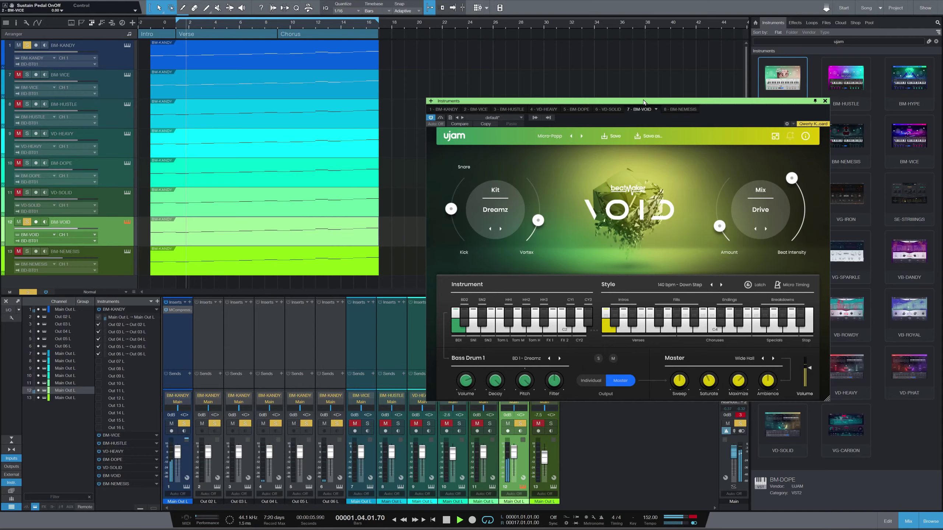
{"action": "left_click_drag", "start_coordinate": [642, 93], "coordinate": [664, 52]}
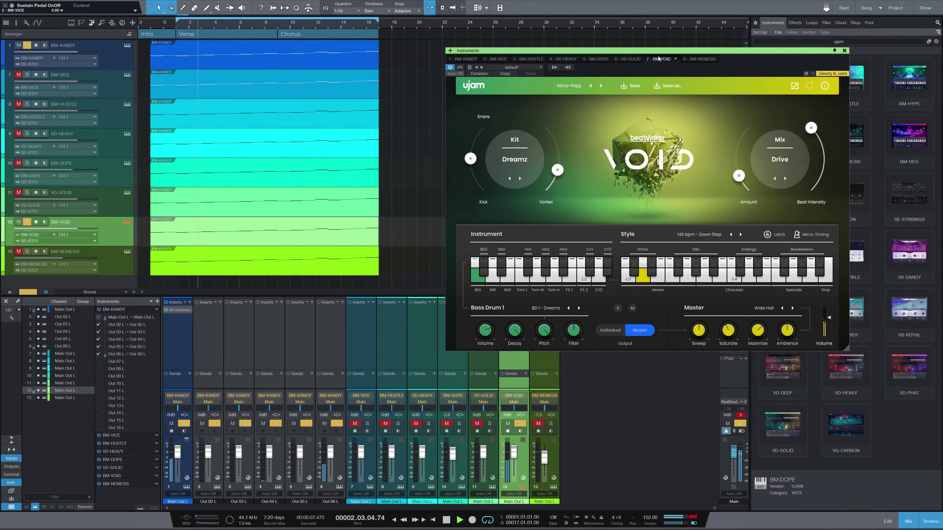
{"action": "left_click", "coordinate": [601, 87]}
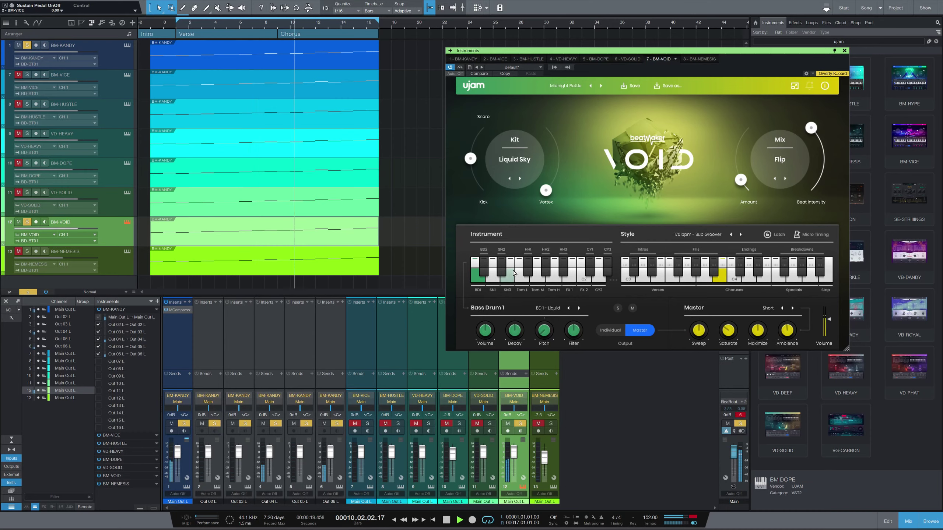
{"action": "left_click_drag", "start_coordinate": [686, 52], "coordinate": [669, 44]}
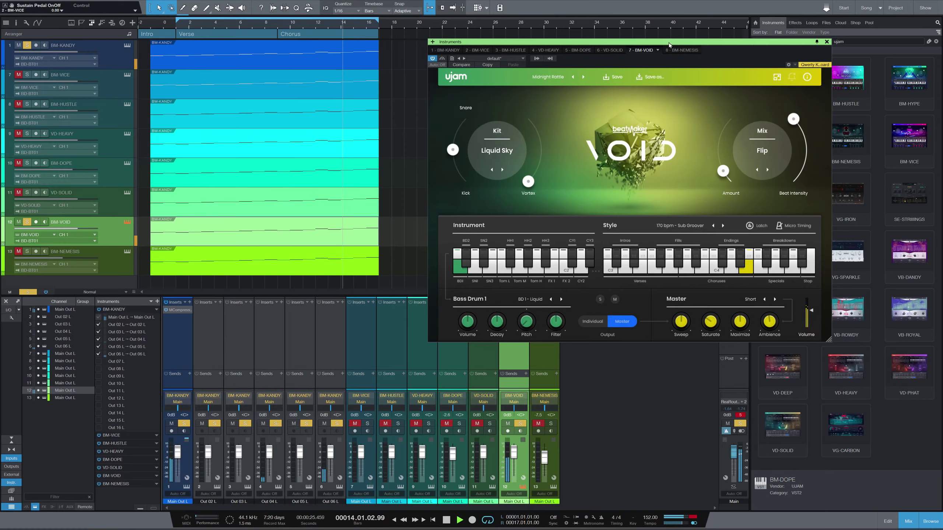
{"action": "left_click_drag", "start_coordinate": [669, 44], "coordinate": [649, 7]}
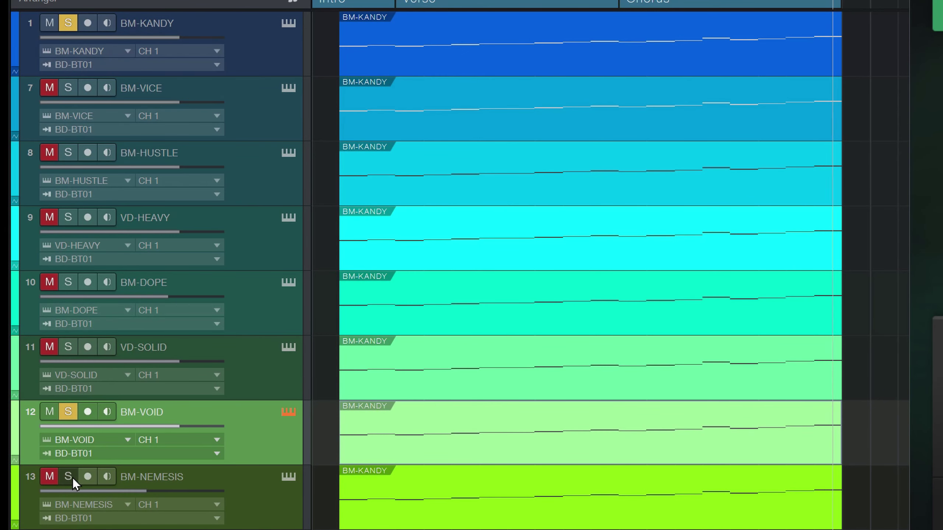
Step: Solo BM-NEMESIS, BM-HUSTLE and BM-VICE, with the NEMESIS plugin open and centred
{"action": "left_click", "coordinate": [69, 477]}
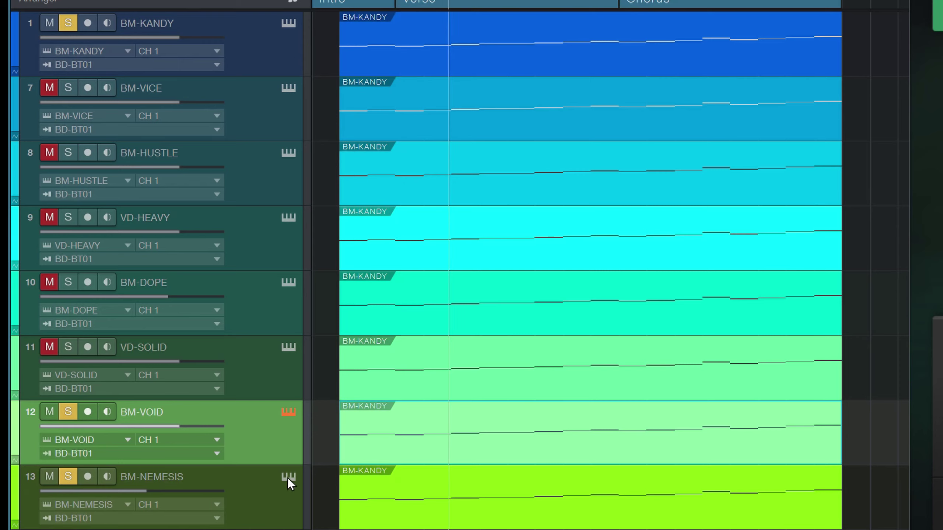
{"action": "left_click", "coordinate": [289, 476]}
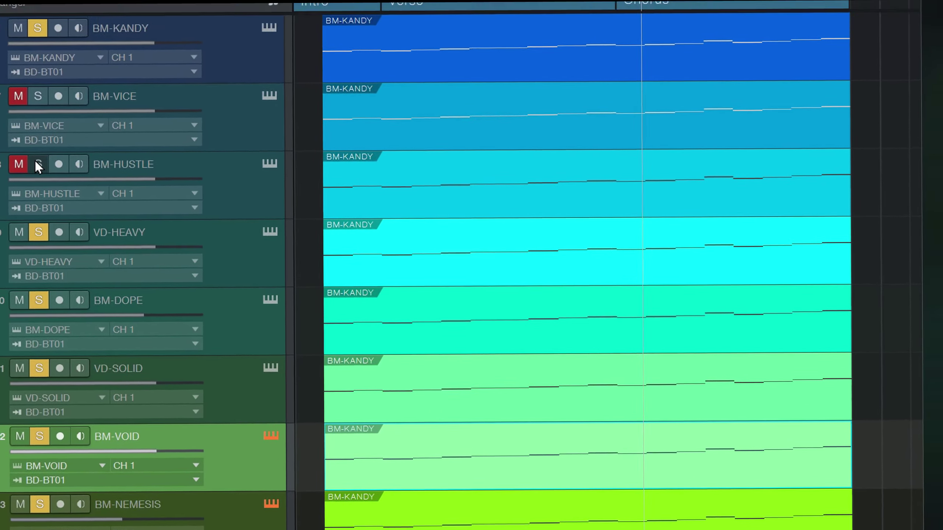
{"action": "left_click", "coordinate": [37, 164]}
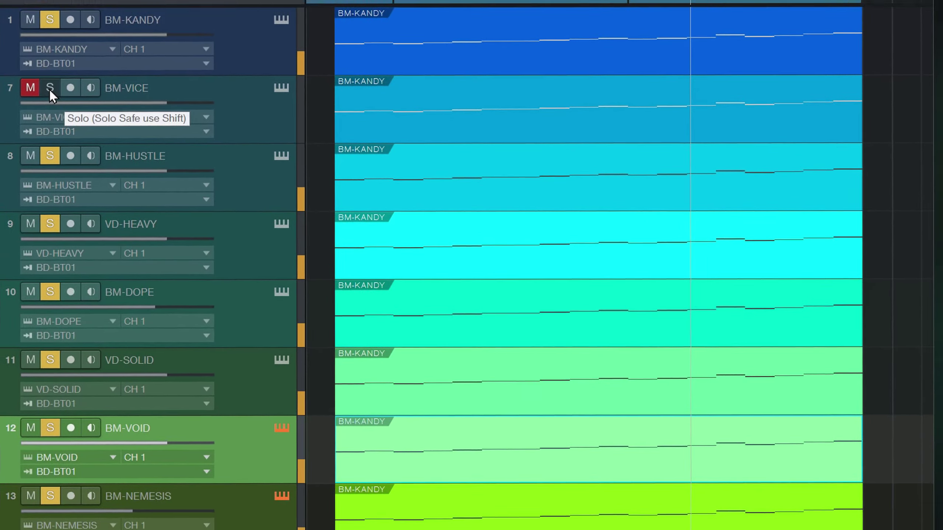
{"action": "left_click", "coordinate": [49, 88]}
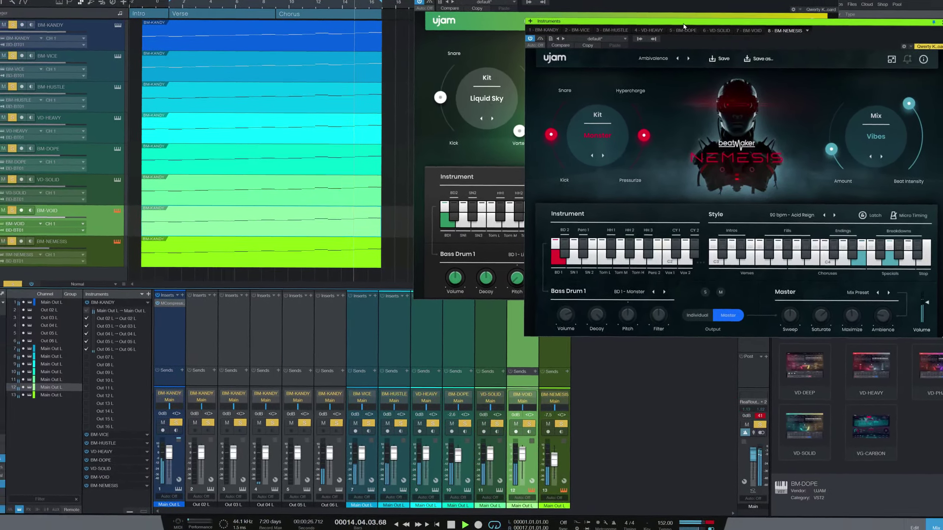
{"action": "left_click_drag", "start_coordinate": [683, 26], "coordinate": [474, 64]}
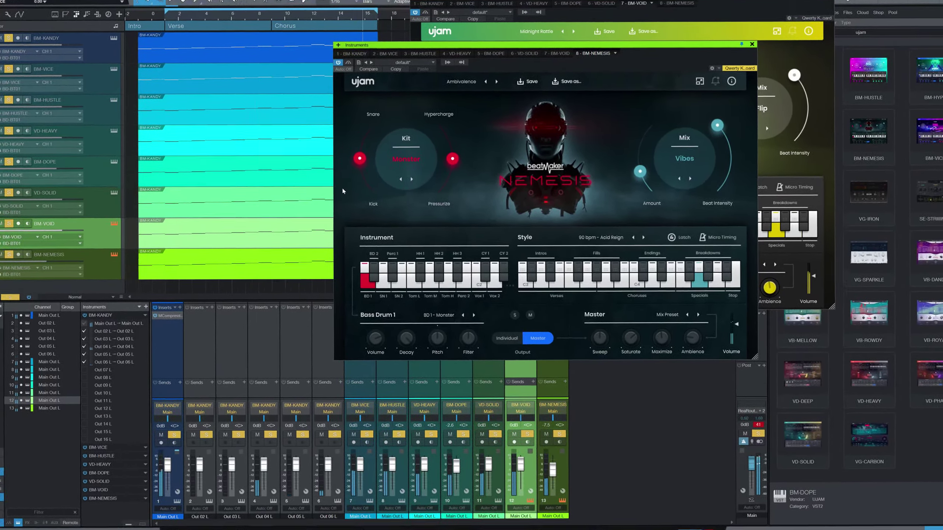